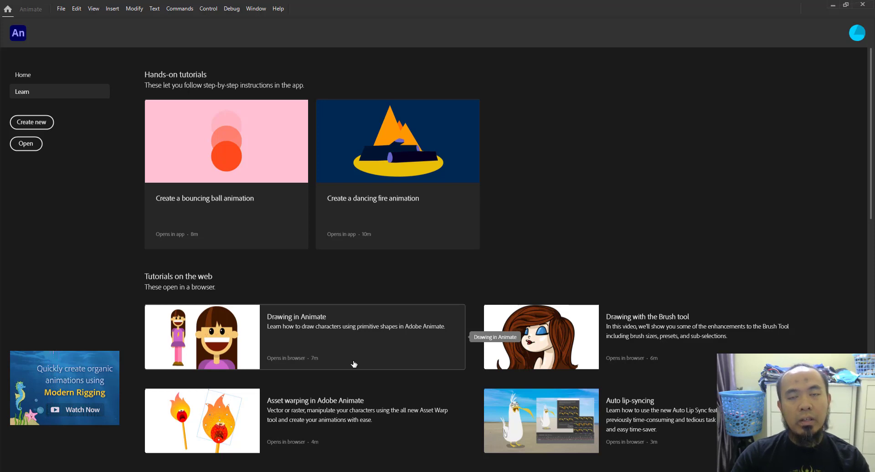
# - Create a new ActionScript 3.0 document of 550 × 400 pixels at 24 fps
pyautogui.click(39, 126)
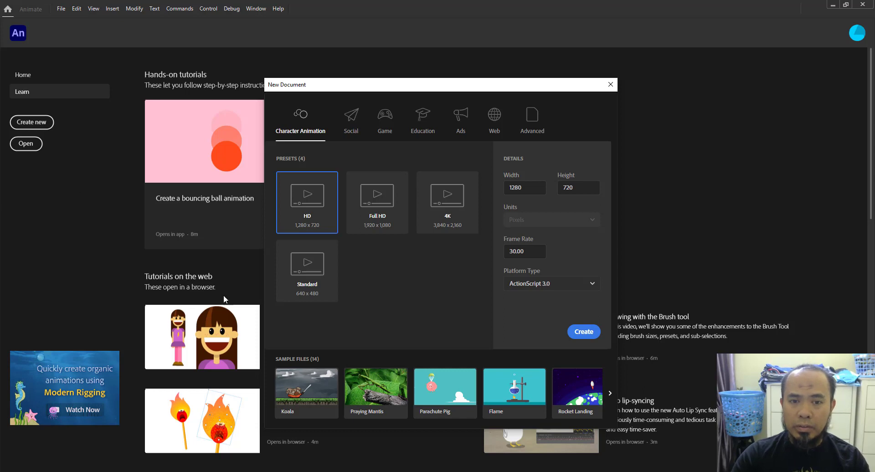
pyautogui.click(537, 123)
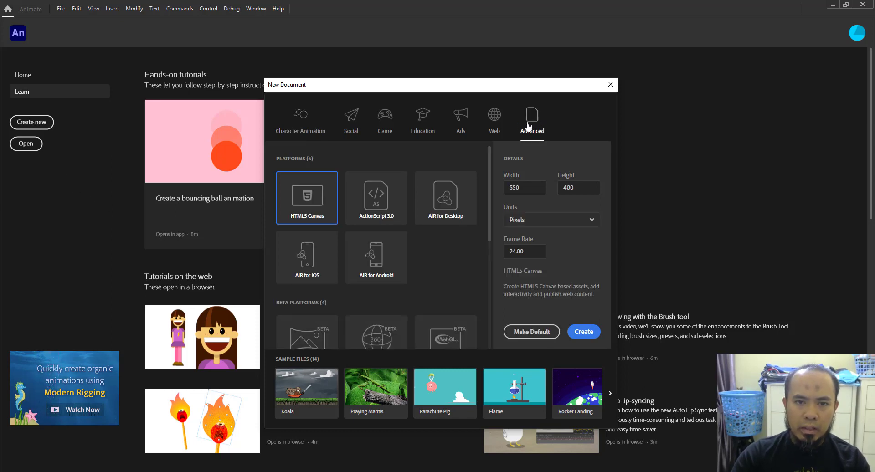
pyautogui.click(386, 190)
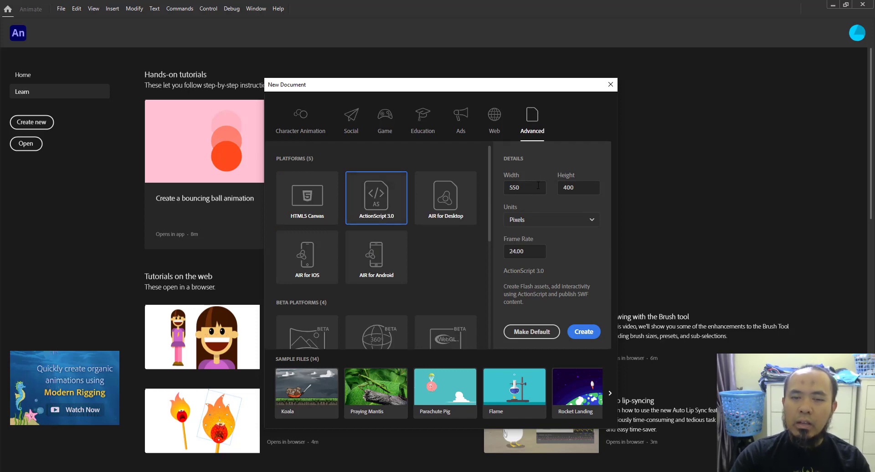
pyautogui.click(589, 335)
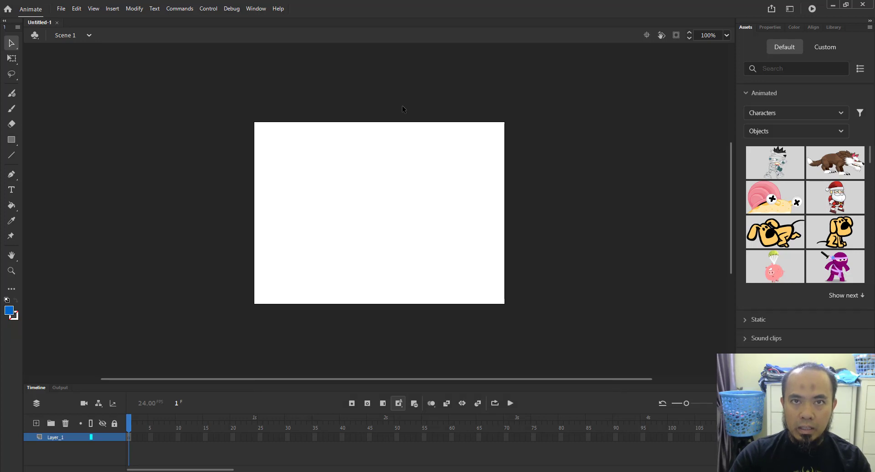
# - Import finn__the_human__model_sheet_turn_around_02.jpg from the _THINGS BEFORE INTERNET folder on the Google drive to the stage
pyautogui.click(61, 8)
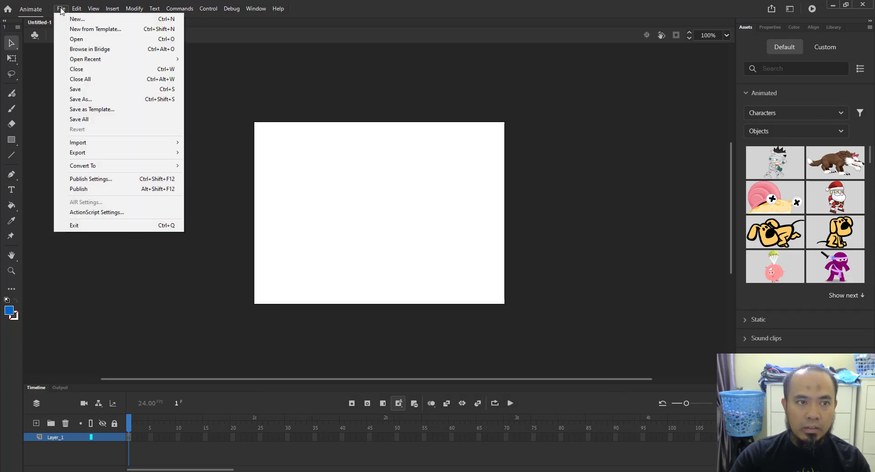
pyautogui.moveTo(126, 144)
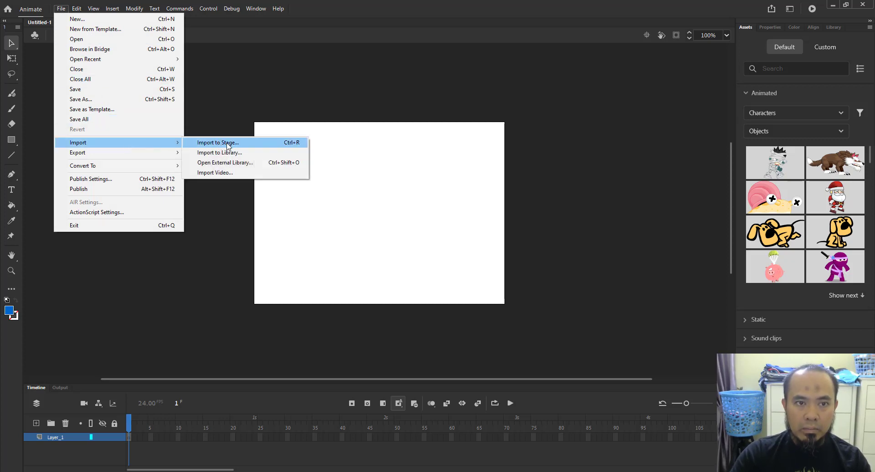
pyautogui.click(251, 144)
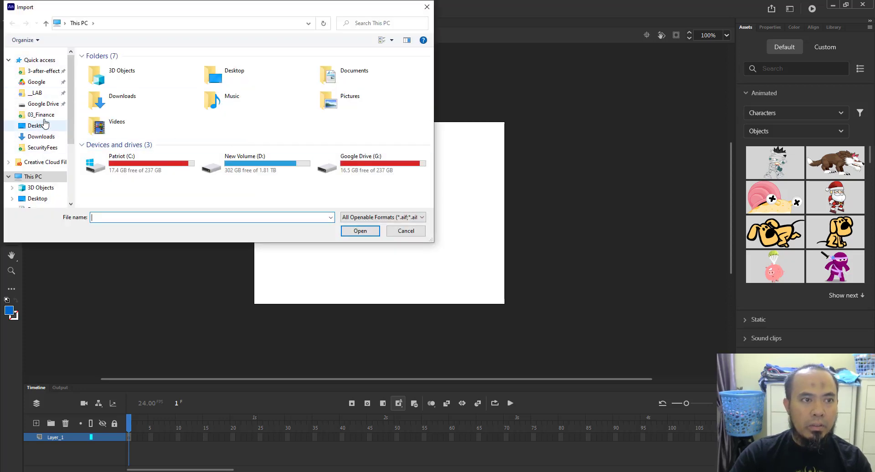
pyautogui.click(45, 104)
pyautogui.doubleClick(118, 78)
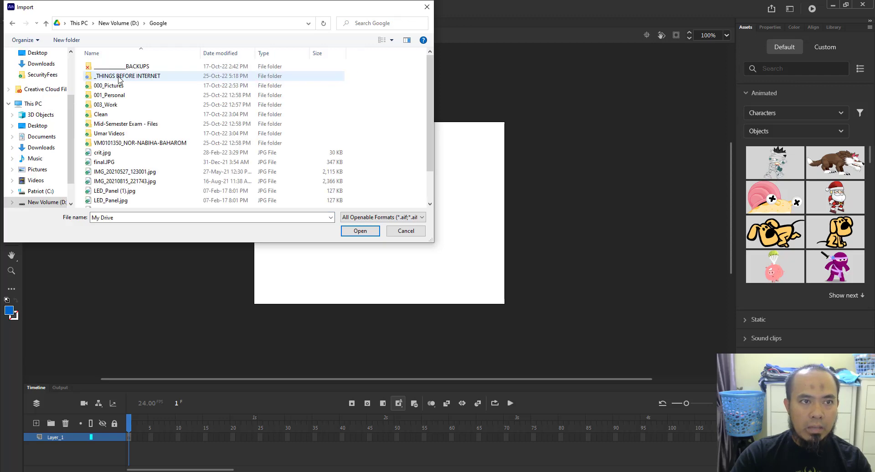
pyautogui.doubleClick(119, 76)
pyautogui.click(151, 82)
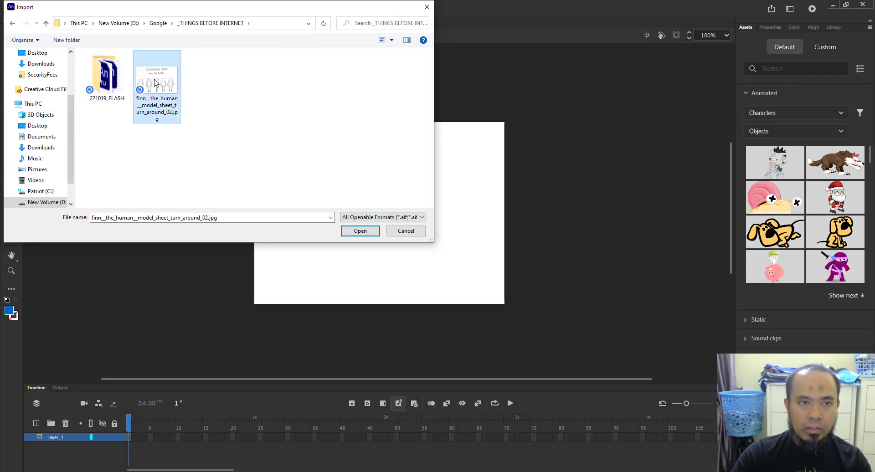
pyautogui.doubleClick(154, 82)
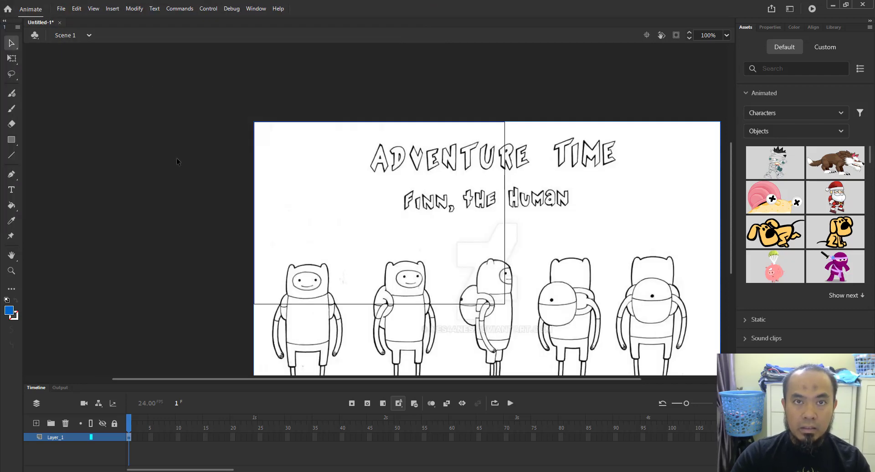
# - Examine the imported model sheet up close and as a whole against the stage outline
pyautogui.press('z')
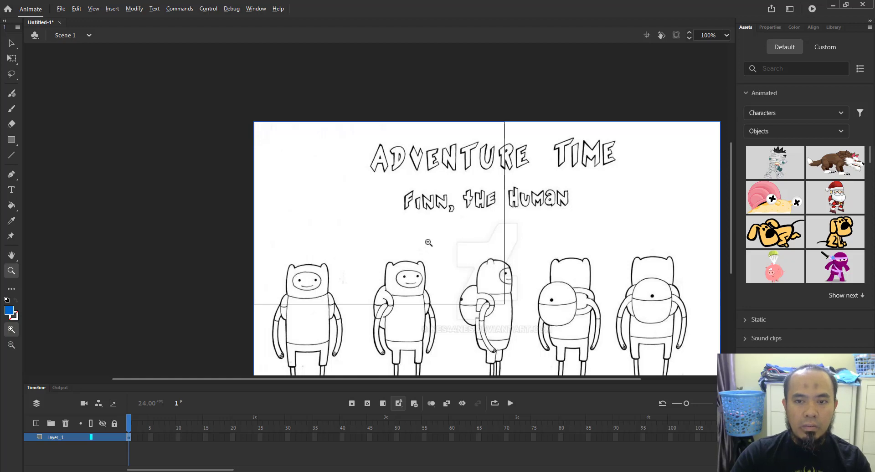
pyautogui.keyDown('alt'); pyautogui.click(427, 242); pyautogui.keyUp('alt')
pyautogui.moveTo(312, 212); pyautogui.dragTo(399, 317)
pyautogui.press('v')
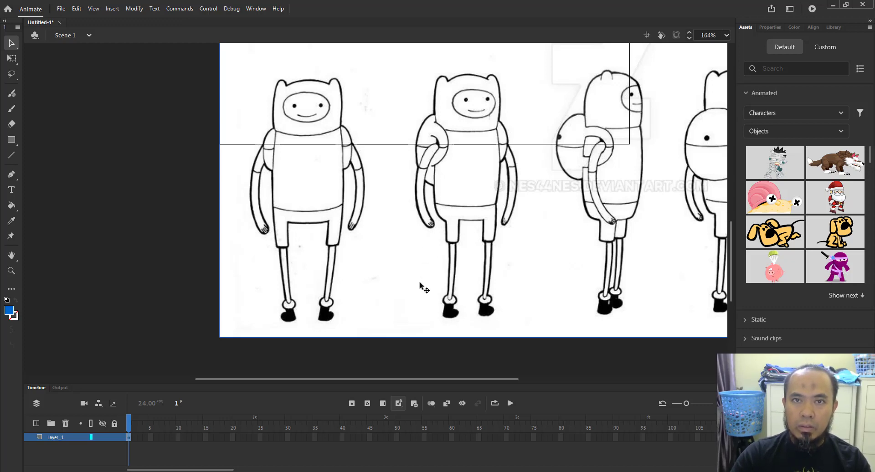
pyautogui.press('z')
pyautogui.keyDown('alt'); pyautogui.click(409, 226); pyautogui.keyUp('alt')
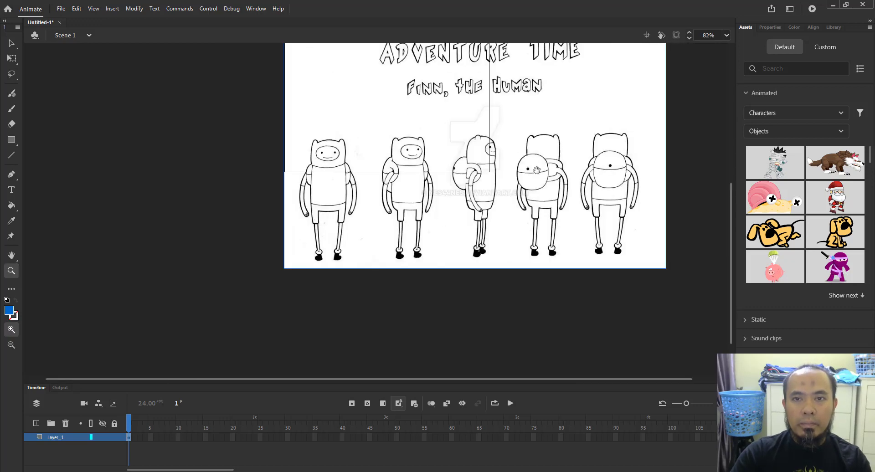
pyautogui.press('v')
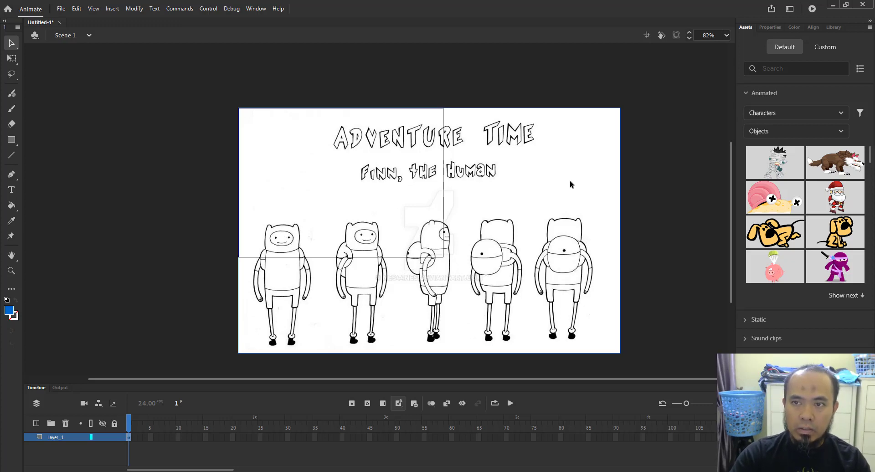
# - Try scaling and skewing the model sheet with Free Transform, undoing each change
pyautogui.press('q')
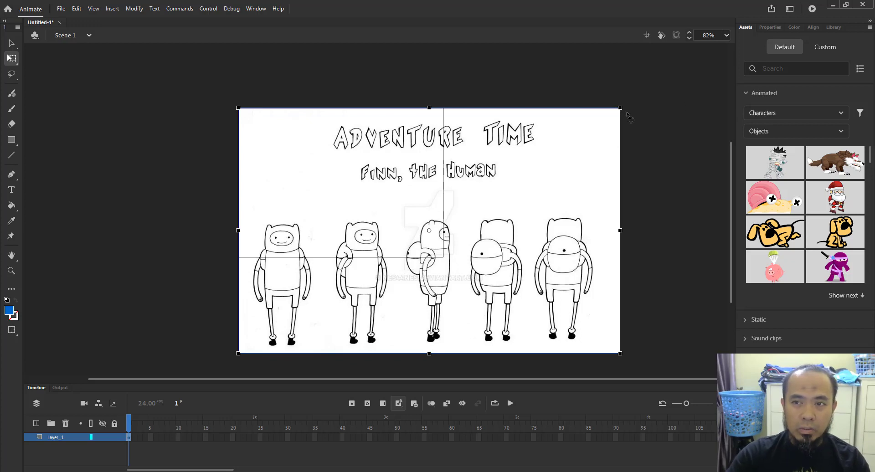
pyautogui.moveTo(619, 108); pyautogui.dragTo(548, 154)
pyautogui.hotkey('ctrl', 'z')
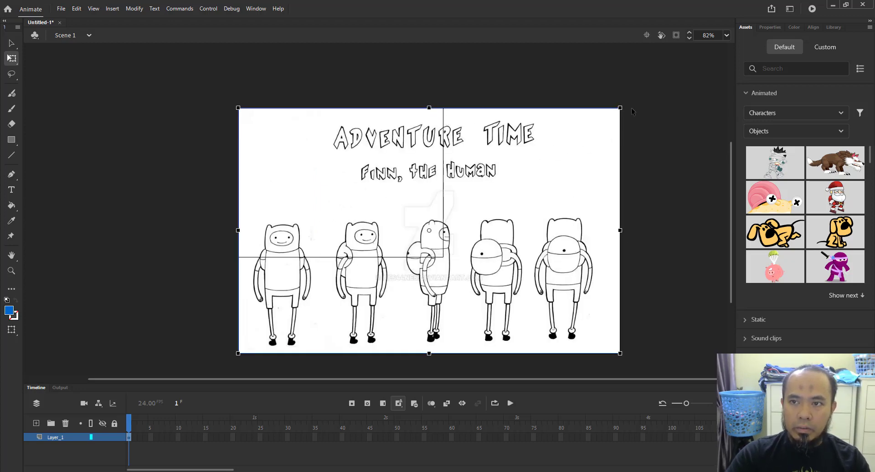
pyautogui.moveTo(621, 119); pyautogui.dragTo(631, 78)
pyautogui.hotkey('ctrl', 'z')
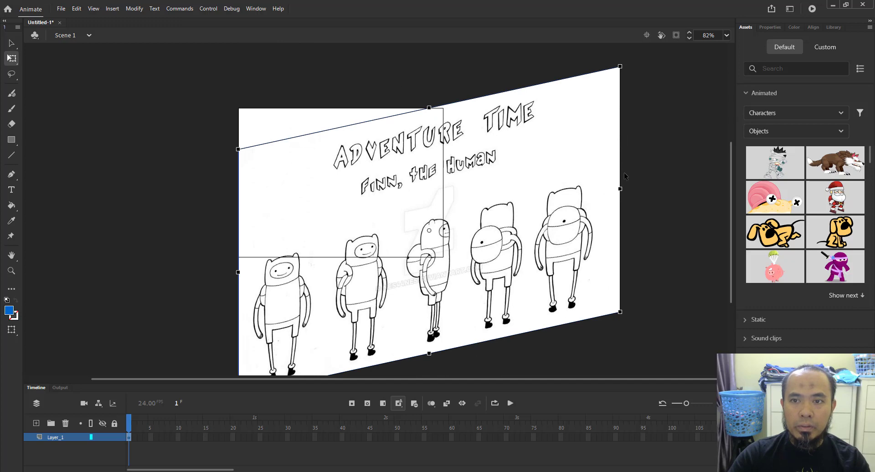
pyautogui.hotkey('ctrl', 'z')
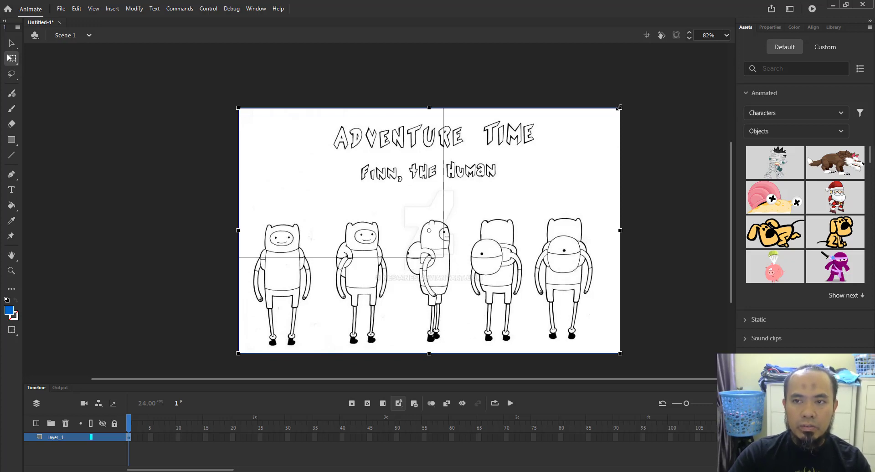
# - Scale the model sheet down proportionally and center it on the stage so it nearly fills the stage width
pyautogui.moveTo(619, 108); pyautogui.dragTo(513, 158)
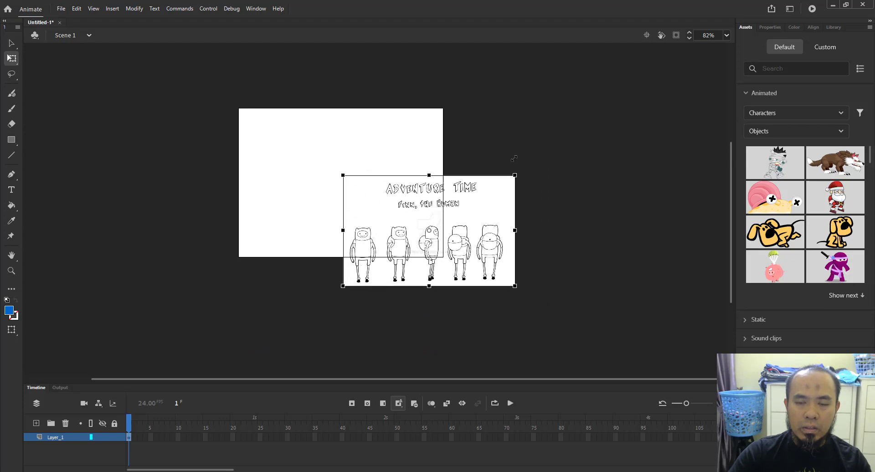
pyautogui.moveTo(486, 255); pyautogui.dragTo(396, 207)
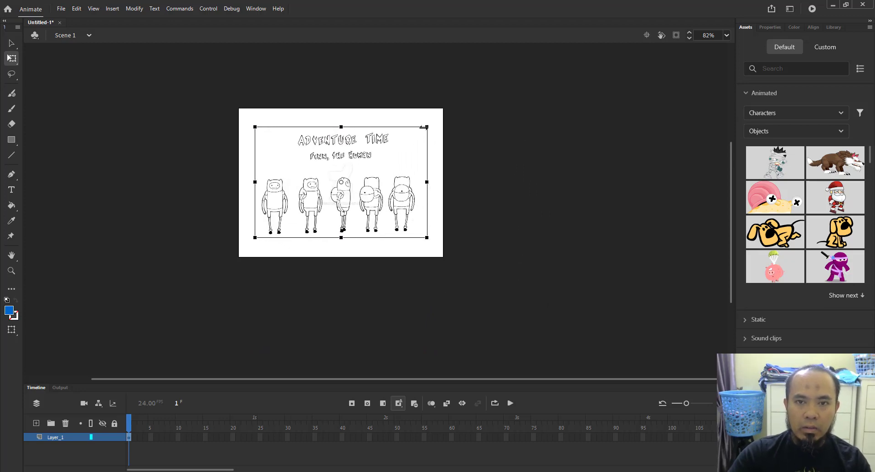
pyautogui.moveTo(429, 126); pyautogui.dragTo(440, 119)
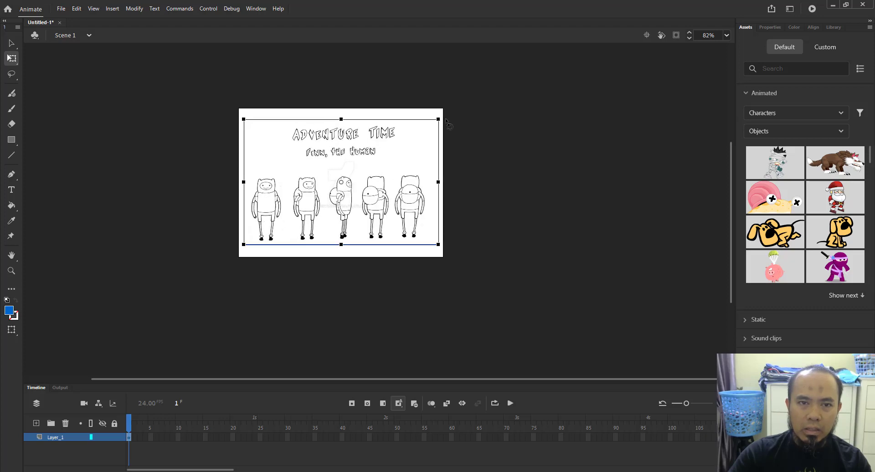
pyautogui.click(491, 122)
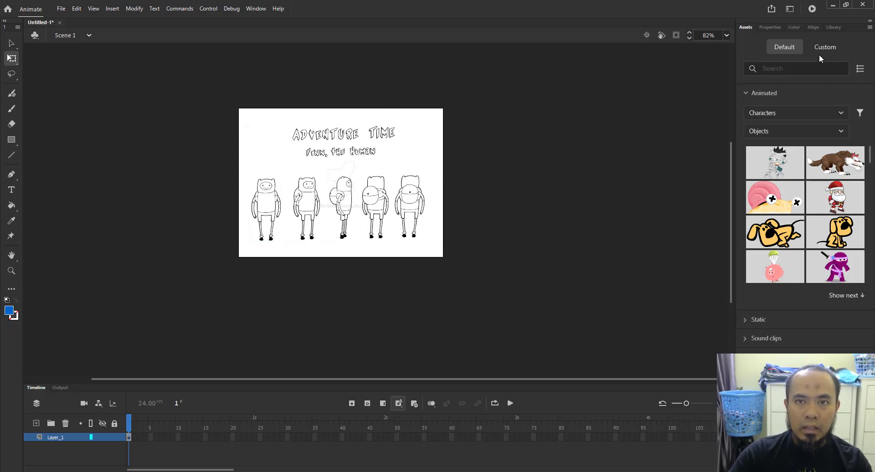
# - Break apart the model sheet bitmap on the stage into an editable shape
pyautogui.doubleClick(11, 256)
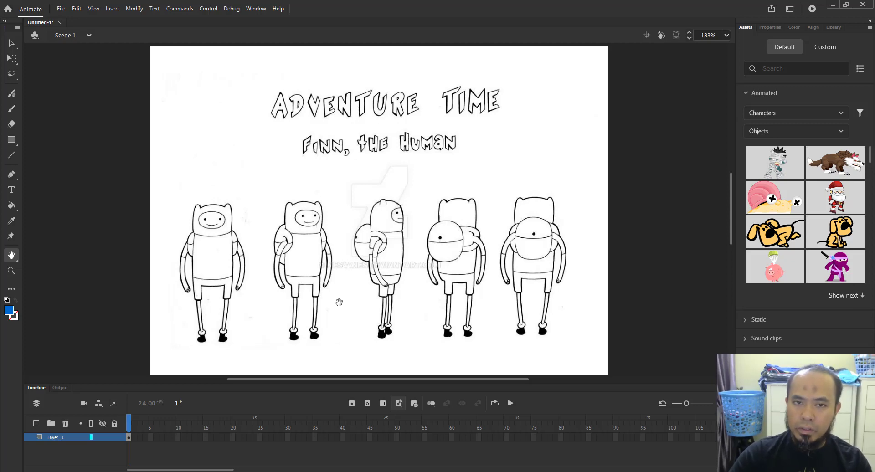
pyautogui.press('v')
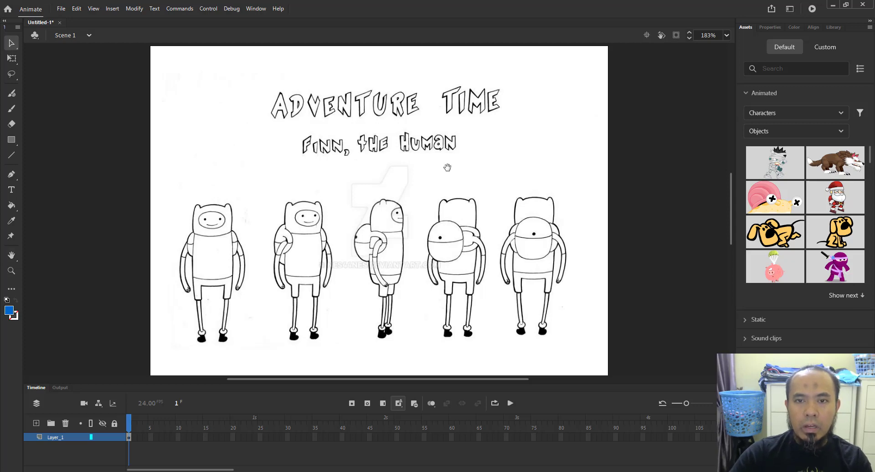
pyautogui.click(446, 171)
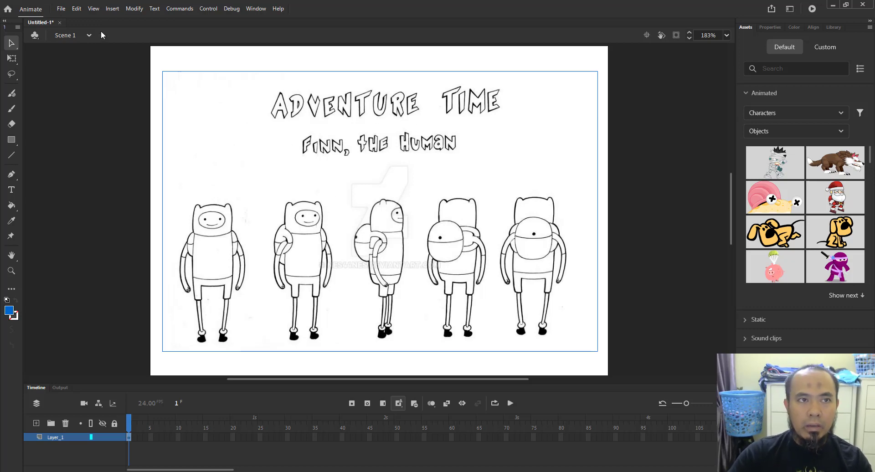
pyautogui.click(93, 9)
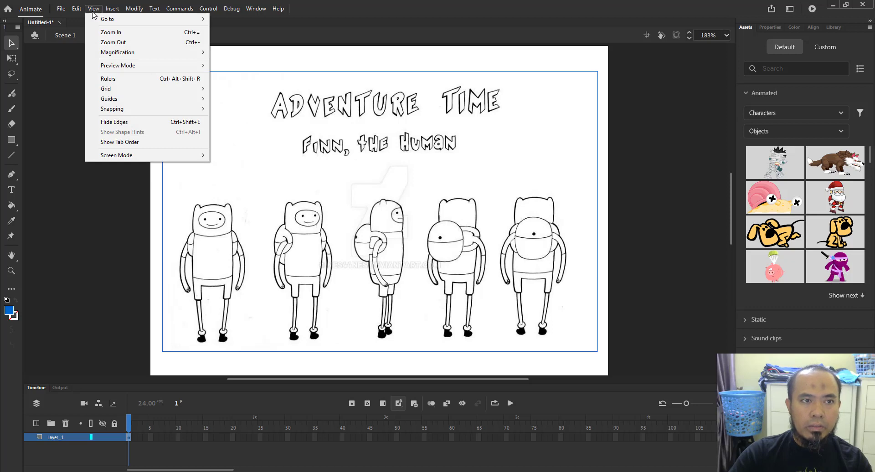
pyautogui.moveTo(80, 8)
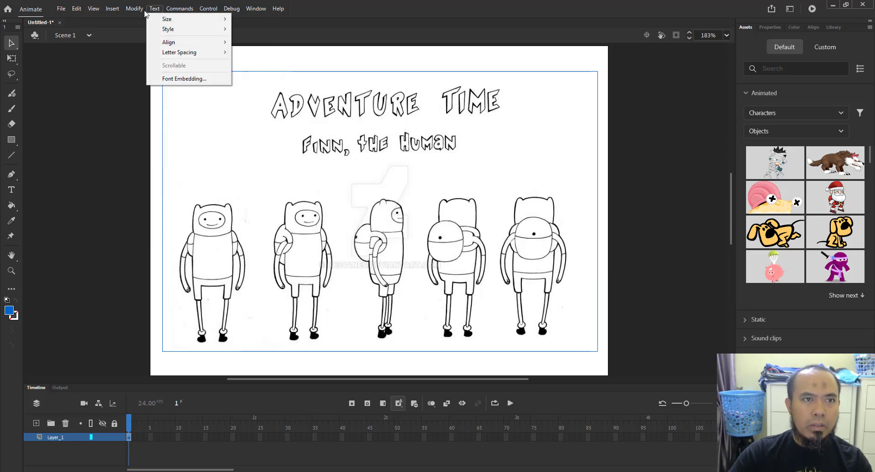
pyautogui.moveTo(136, 11)
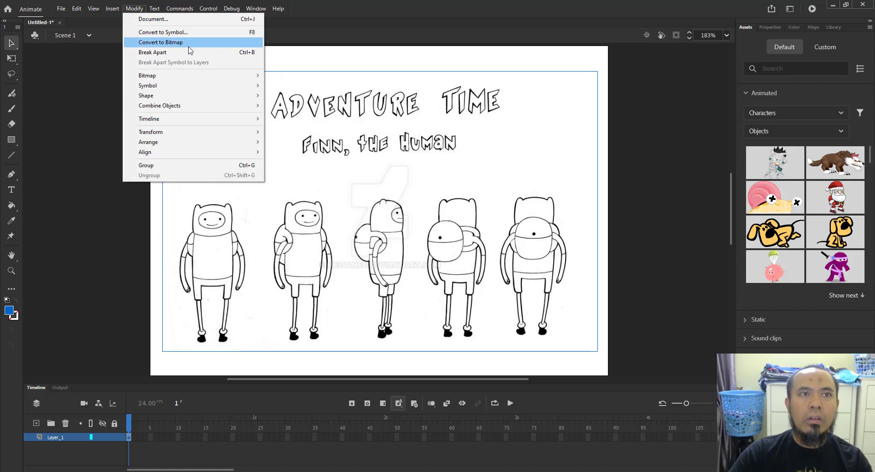
pyautogui.click(248, 52)
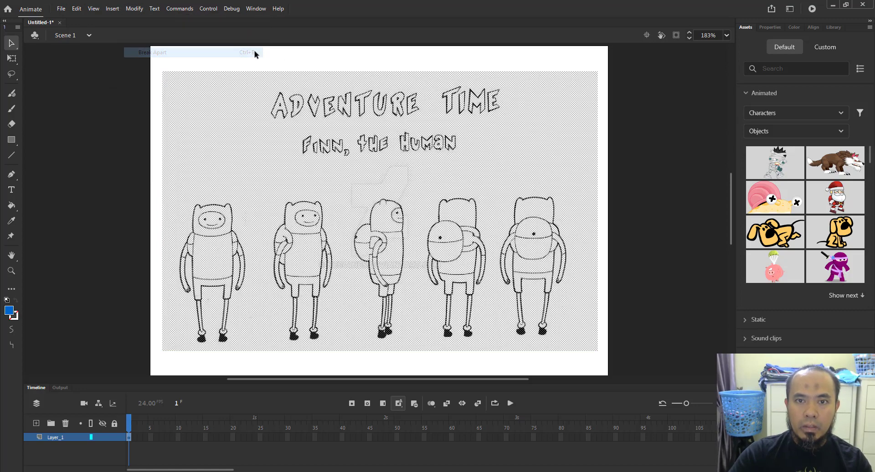
pyautogui.click(254, 55)
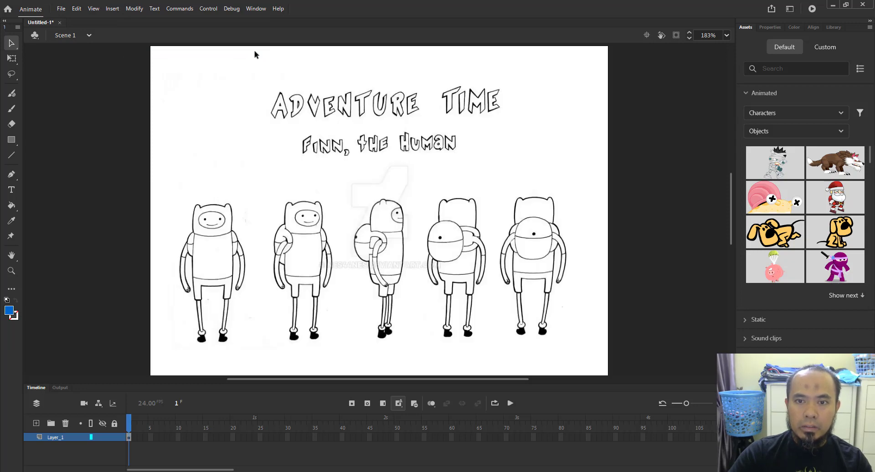
# - Delete the upper strip of the model sheet containing the "Adventure Time" and "Finn, the Human" titles
pyautogui.click(268, 148)
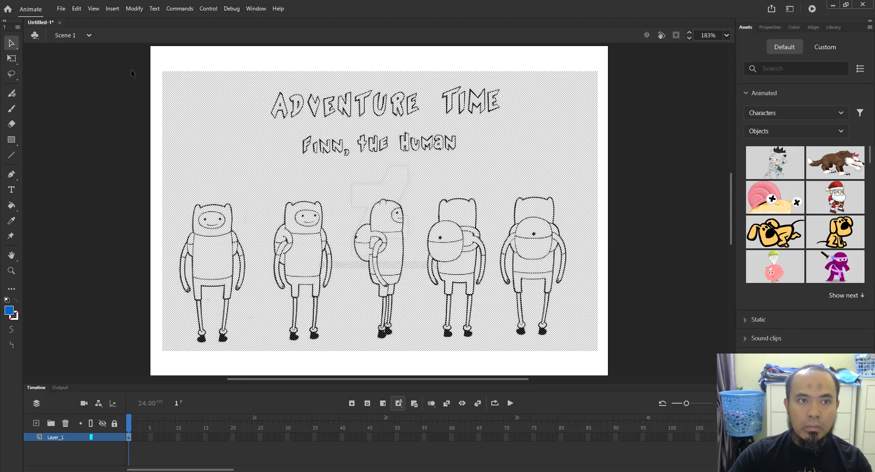
pyautogui.moveTo(131, 61); pyautogui.dragTo(632, 183)
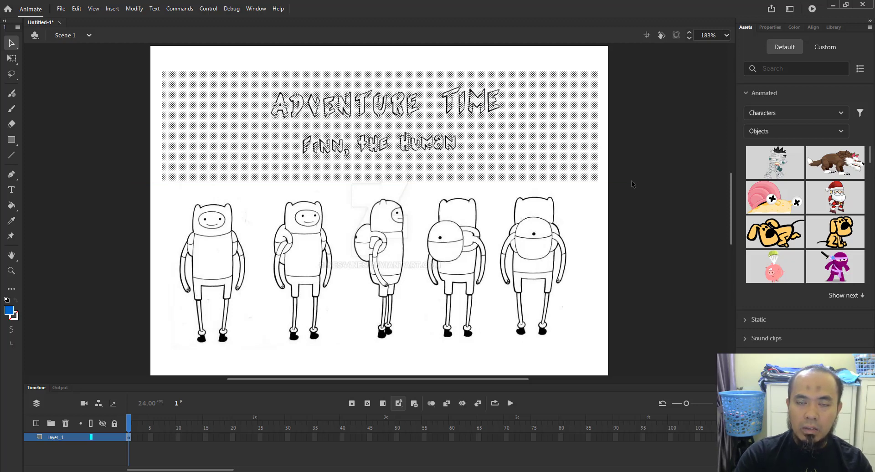
pyautogui.press('Delete')
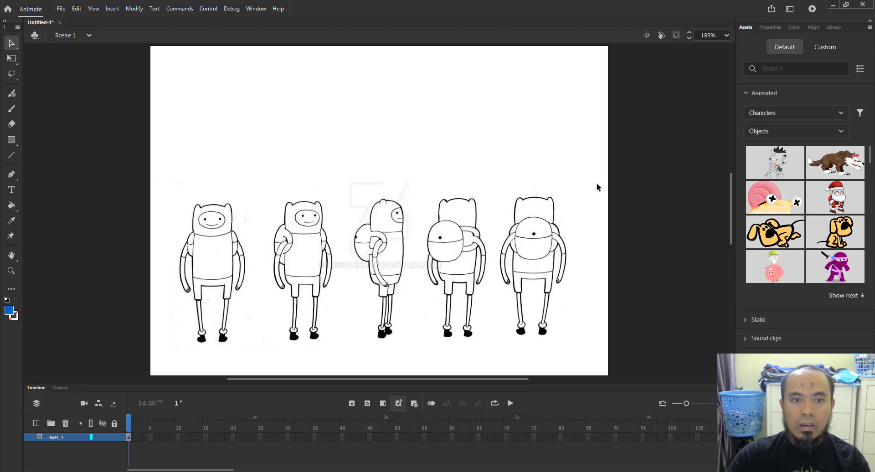
# - Group the whole remaining model sheet shape into a single object
pyautogui.moveTo(121, 110)
pyautogui.mouseDown()
pyautogui.moveTo(583, 457)
pyautogui.moveTo(659, 395)
pyautogui.mouseUp()
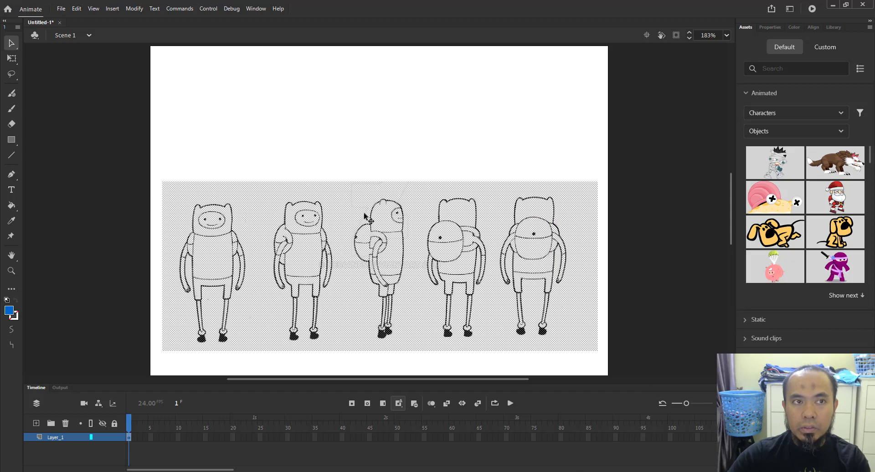
pyautogui.click(135, 9)
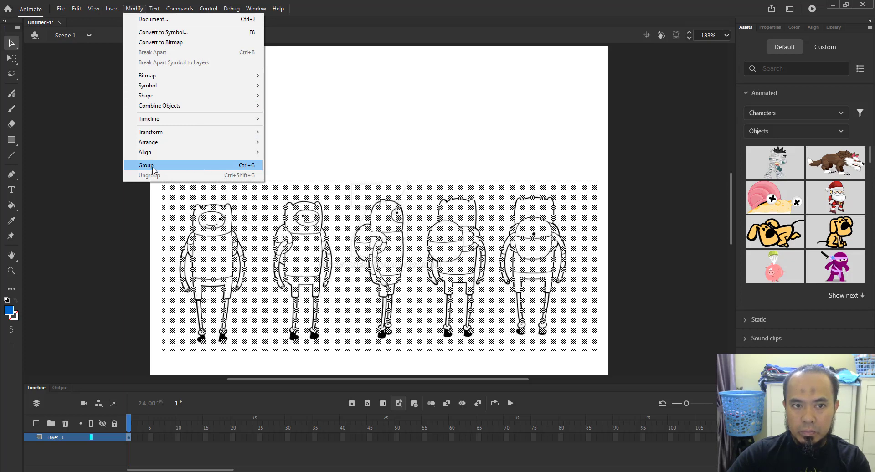
pyautogui.click(198, 168)
pyautogui.click(404, 151)
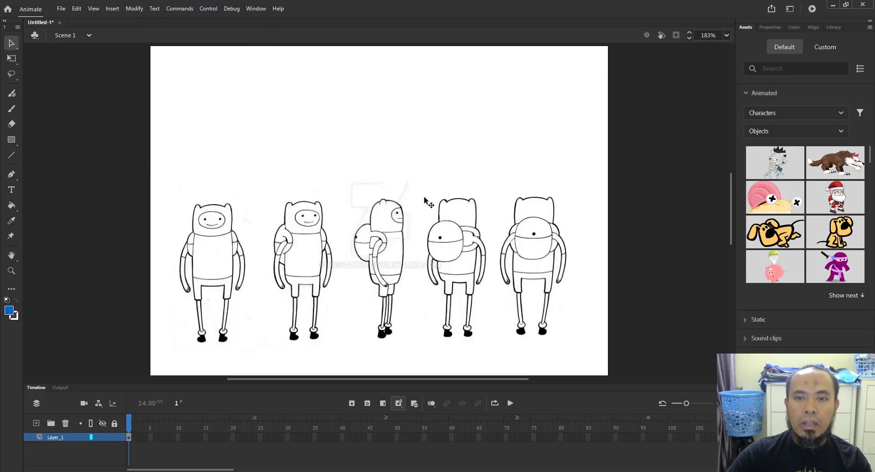
# - Move the grouped model sheet up to the vertical middle of the stage and lock its layer
pyautogui.click(437, 296)
pyautogui.moveTo(437, 269); pyautogui.dragTo(444, 228)
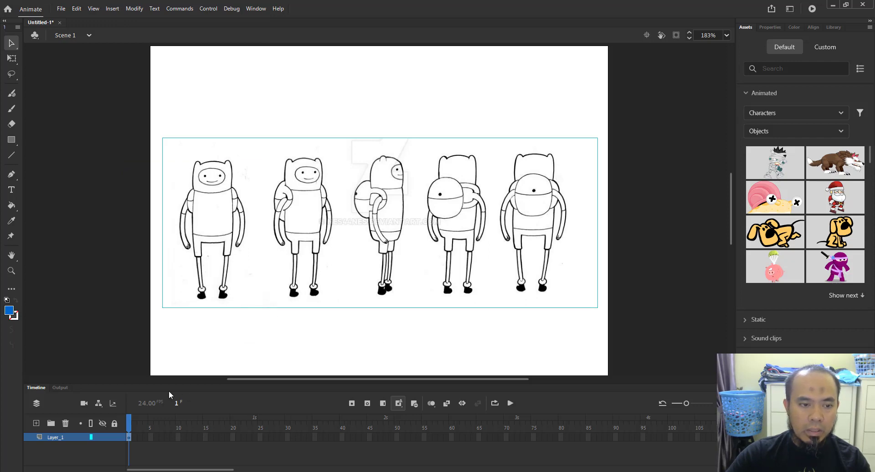
pyautogui.click(114, 438)
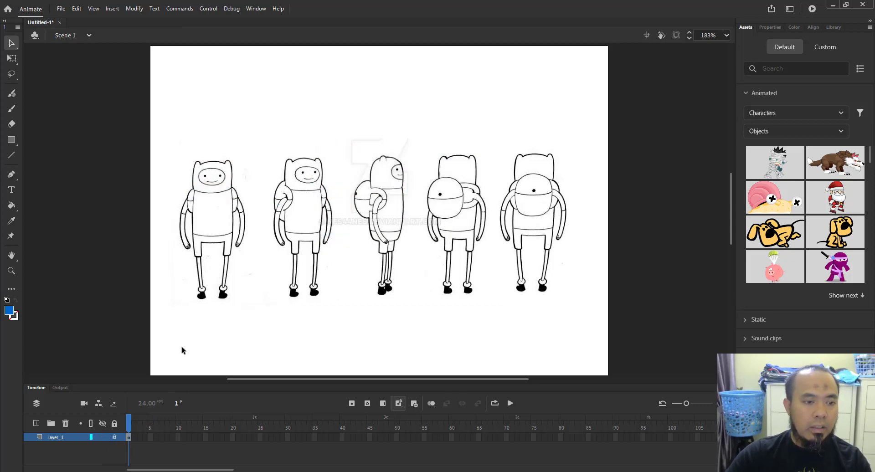
# - Add a new layer above the model sheet and rename the model sheet's layer "Reference"
pyautogui.click(37, 425)
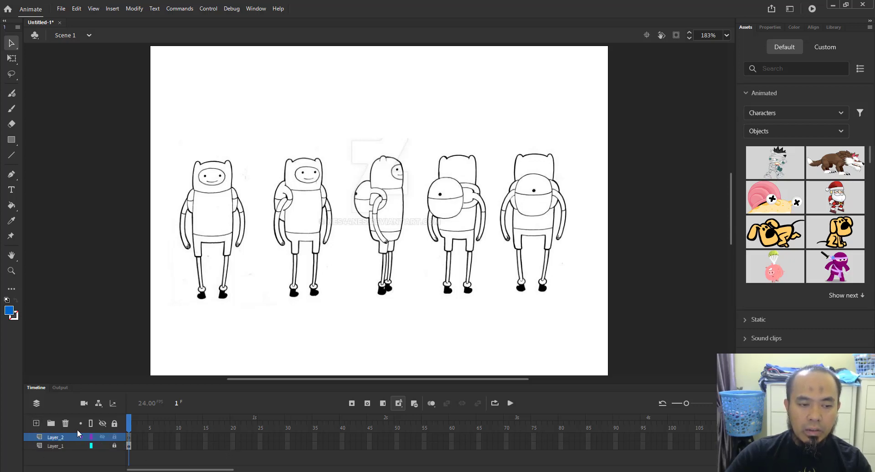
pyautogui.click(56, 446)
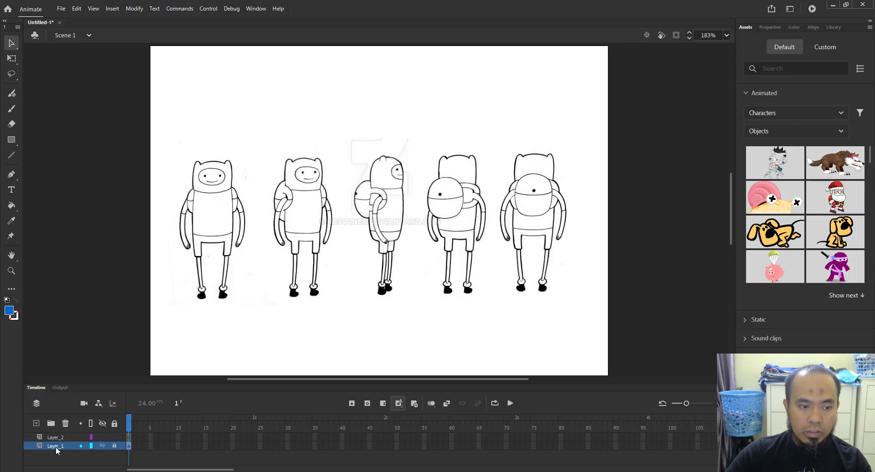
pyautogui.doubleClick(55, 446)
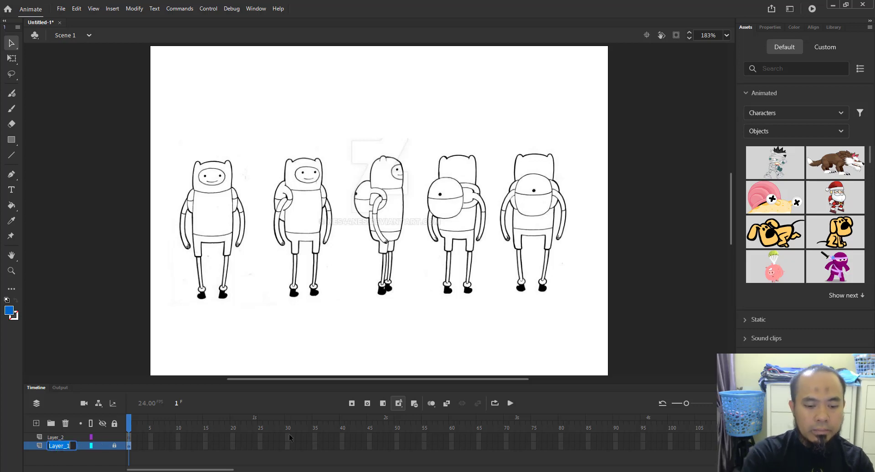
pyautogui.write('Reference')
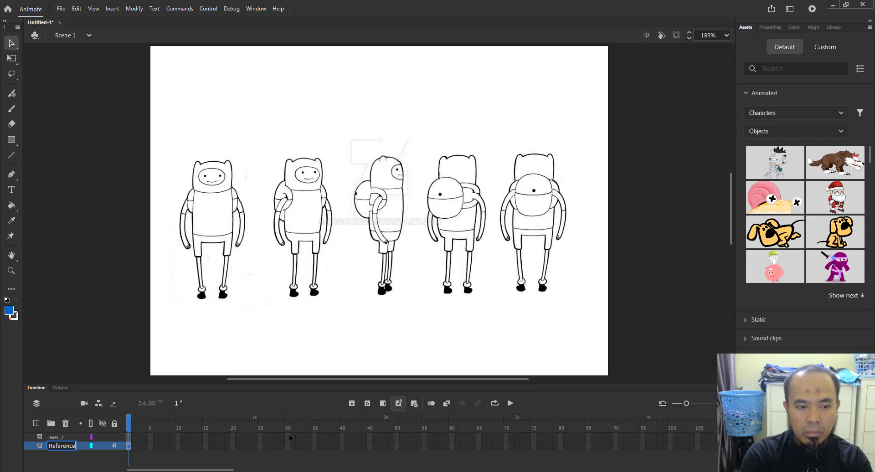
pyautogui.press('Return')
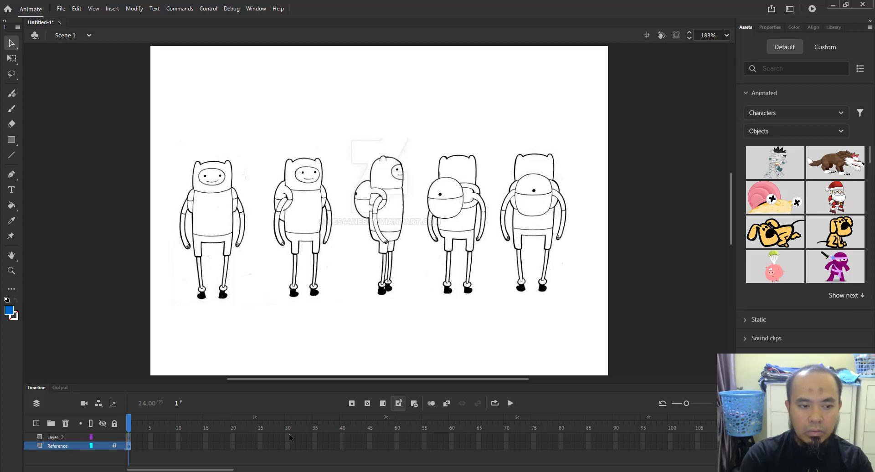
# - Rename the new upper layer "Character Turnaround", accepting the adjustment of the name to Character_Turnaround
pyautogui.click(54, 437)
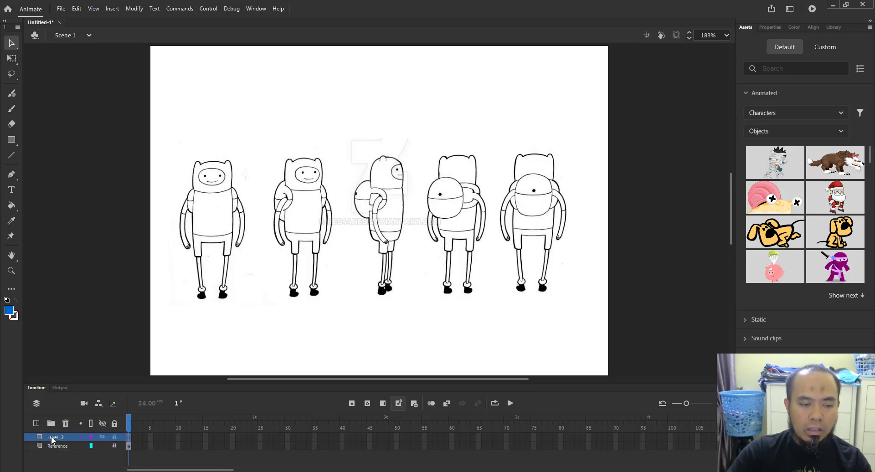
pyautogui.doubleClick(53, 437)
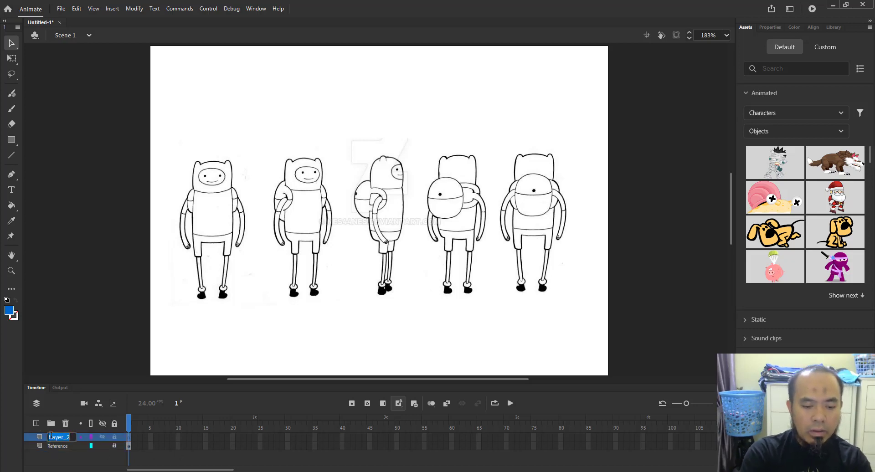
pyautogui.write('C')
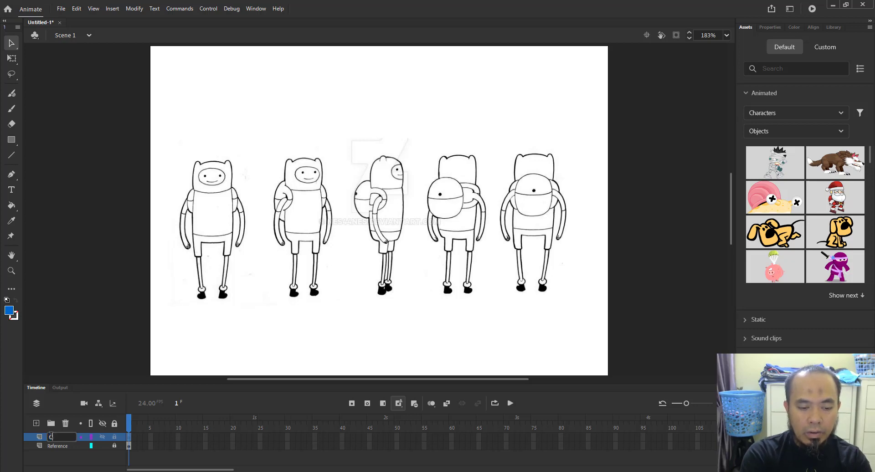
pyautogui.write('haracter')
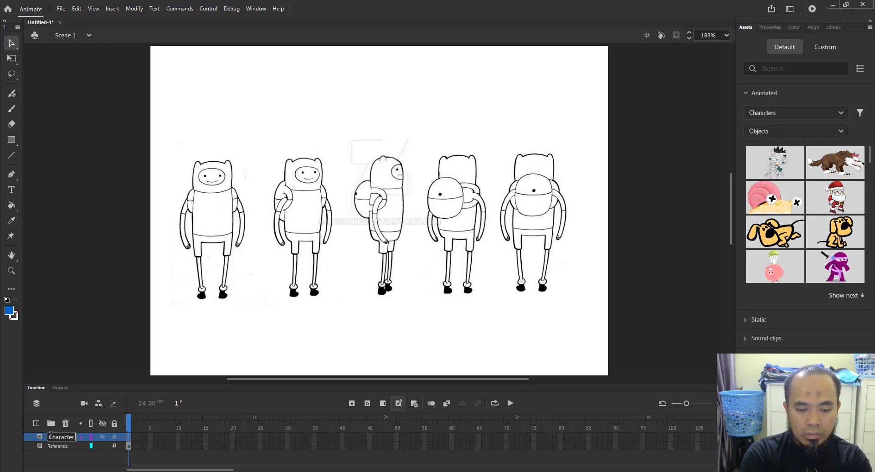
pyautogui.write(' Turnaround')
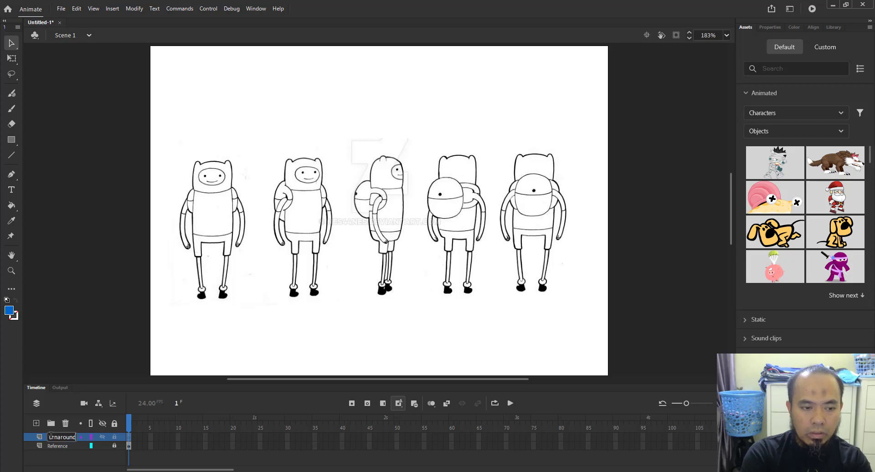
pyautogui.press('Return')
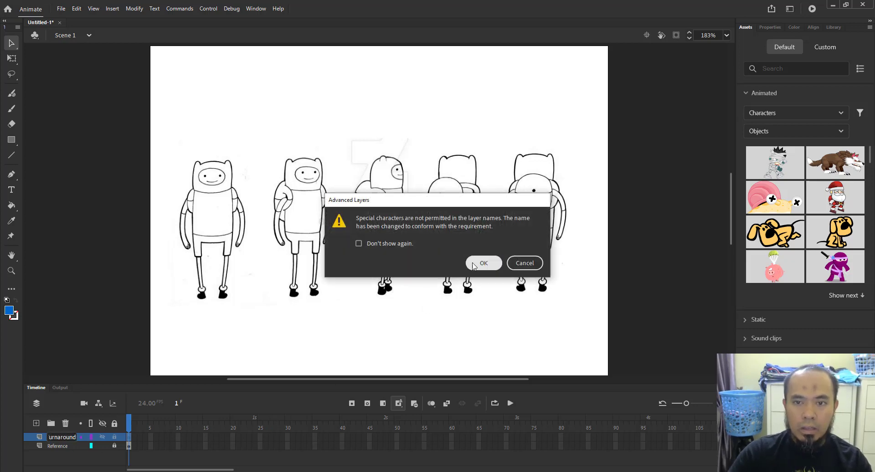
pyautogui.click(474, 264)
# - Widen the timeline's layer name area enough to show the upper layer's full name
pyautogui.rightClick(60, 437)
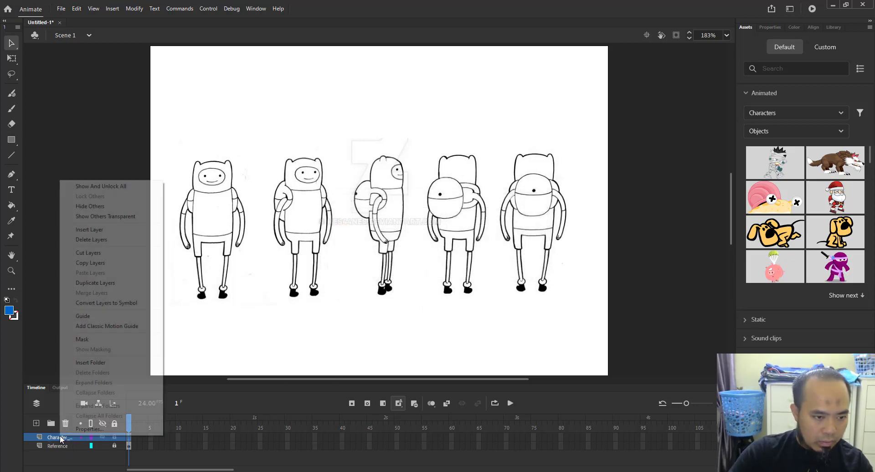
pyautogui.click(60, 436)
pyautogui.doubleClick(59, 437)
pyautogui.click(57, 438)
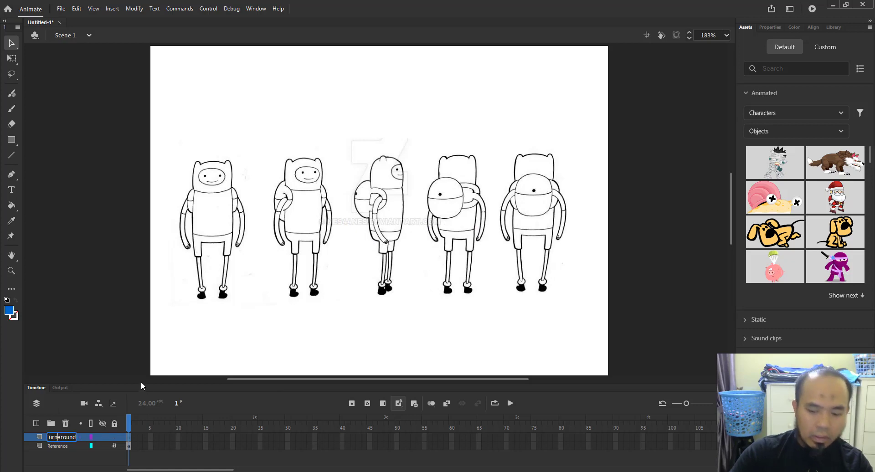
pyautogui.click(142, 385)
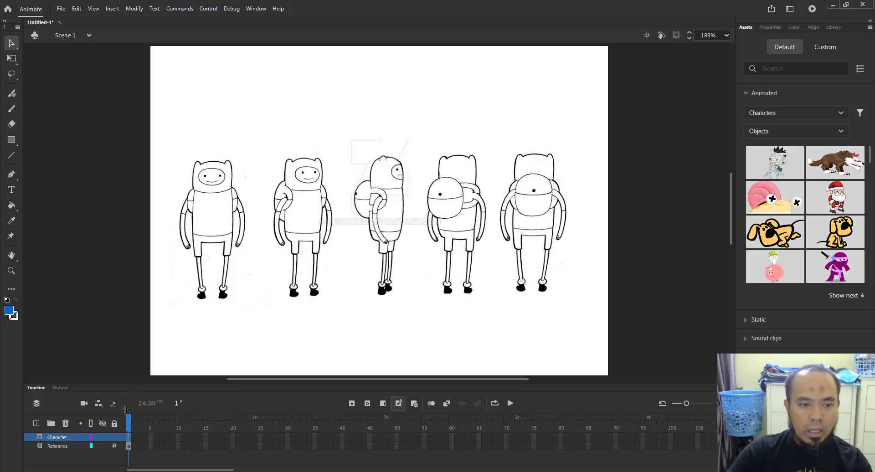
pyautogui.moveTo(126, 409); pyautogui.dragTo(182, 406)
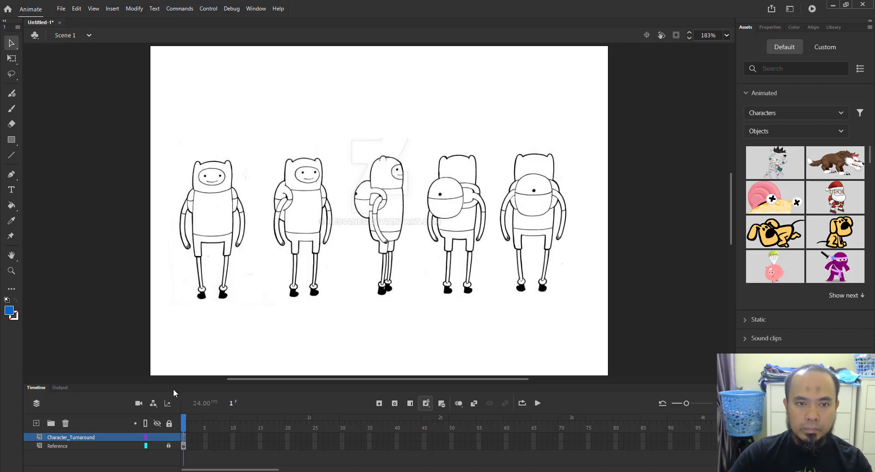
# - Undock the Properties panel as a floating panel and collapse the remaining docked panels to icons
pyautogui.press('z')
pyautogui.moveTo(142, 125); pyautogui.dragTo(289, 319)
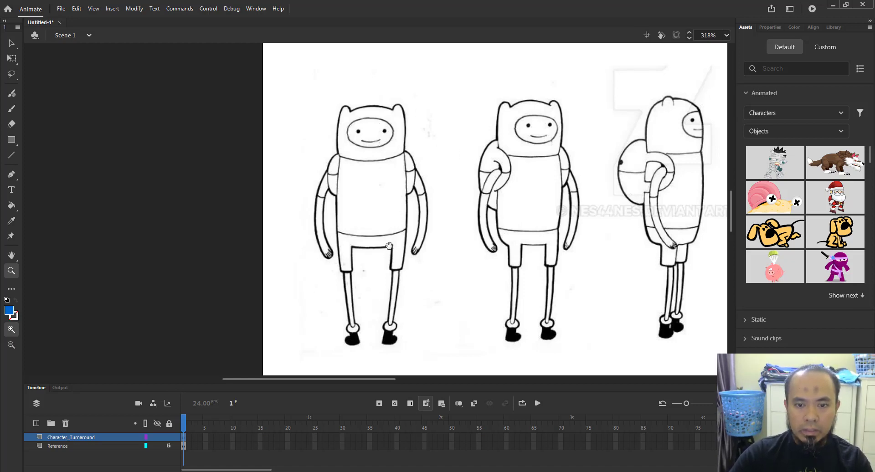
pyautogui.moveTo(389, 245)
pyautogui.mouseDown()
pyautogui.moveTo(401, 233)
pyautogui.moveTo(396, 238)
pyautogui.mouseUp()
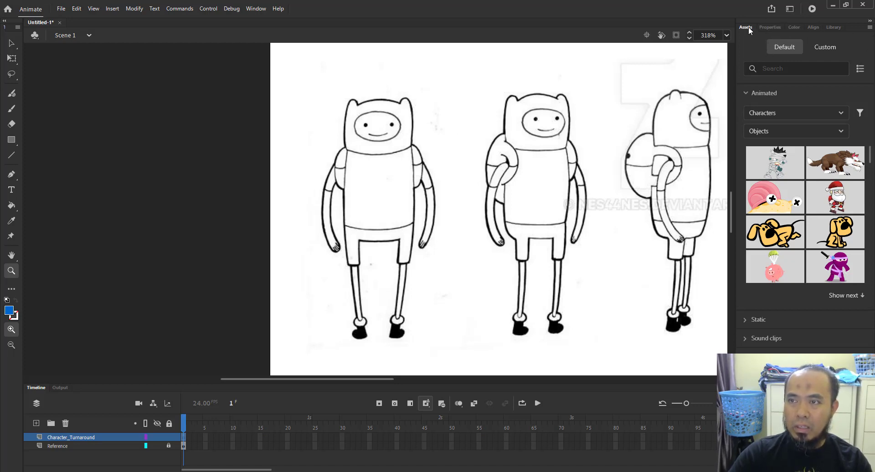
pyautogui.click(769, 27)
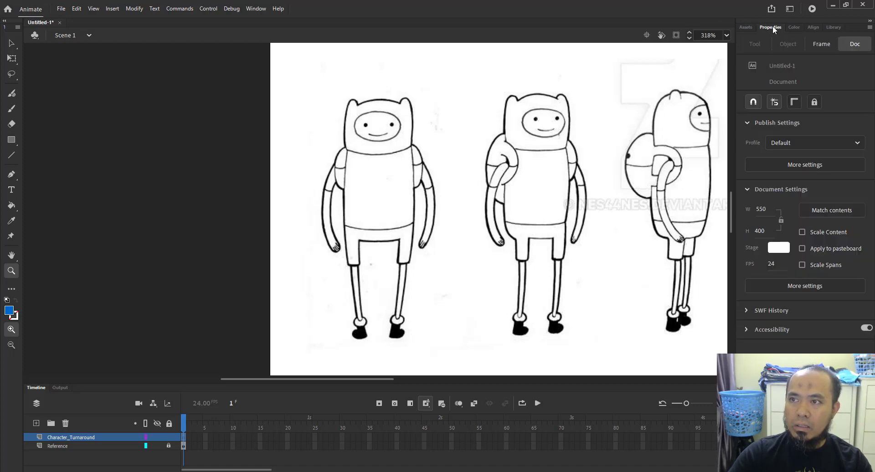
pyautogui.moveTo(772, 25); pyautogui.dragTo(248, 72)
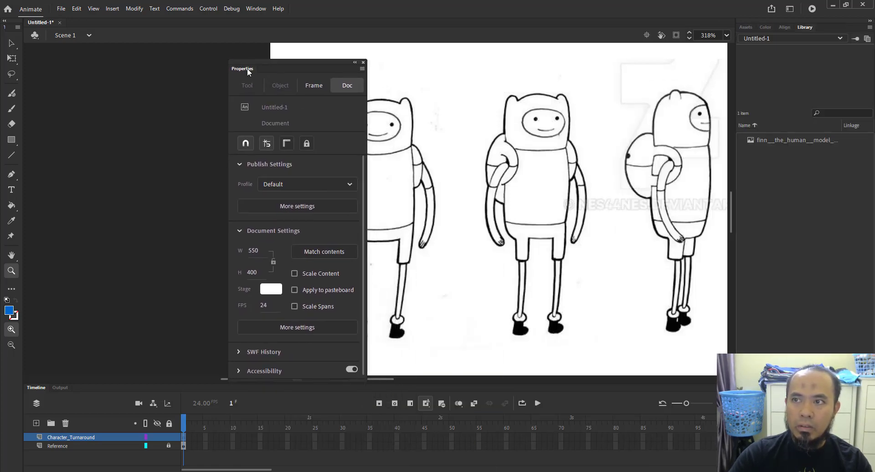
pyautogui.click(870, 22)
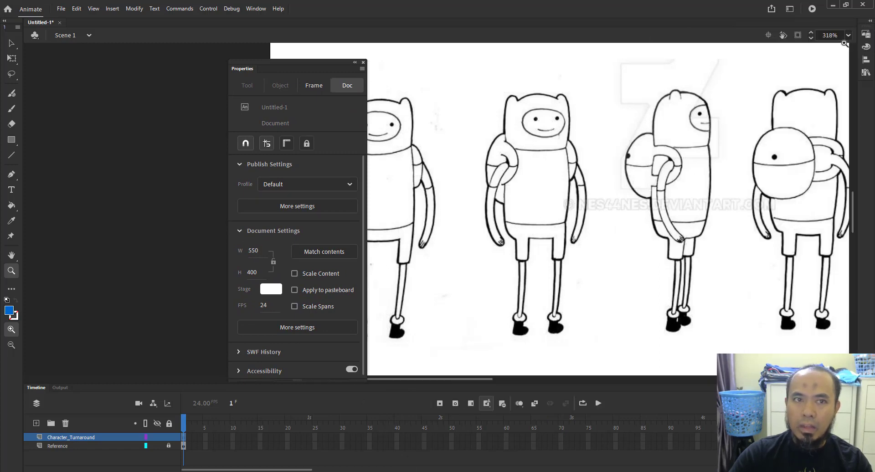
# - Place the floating Properties panel on the empty pasteboard beside the stage, shorten it and collapse it to an icon
pyautogui.moveTo(279, 60); pyautogui.dragTo(127, 60)
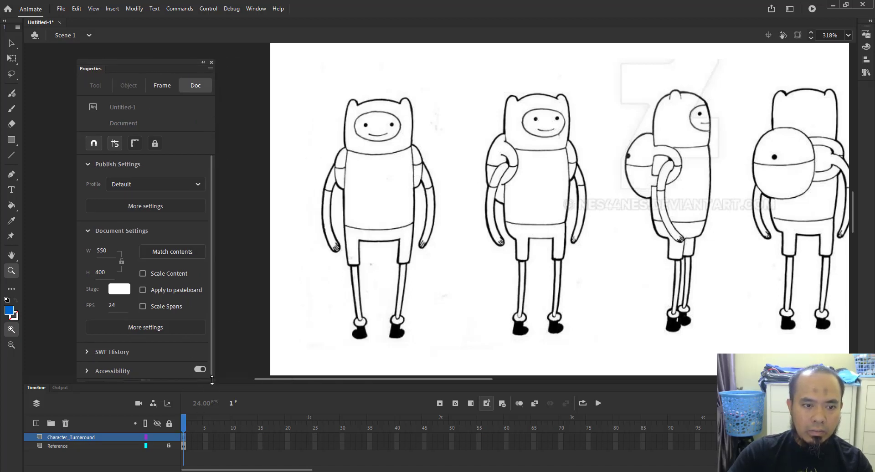
pyautogui.moveTo(212, 380); pyautogui.dragTo(212, 283)
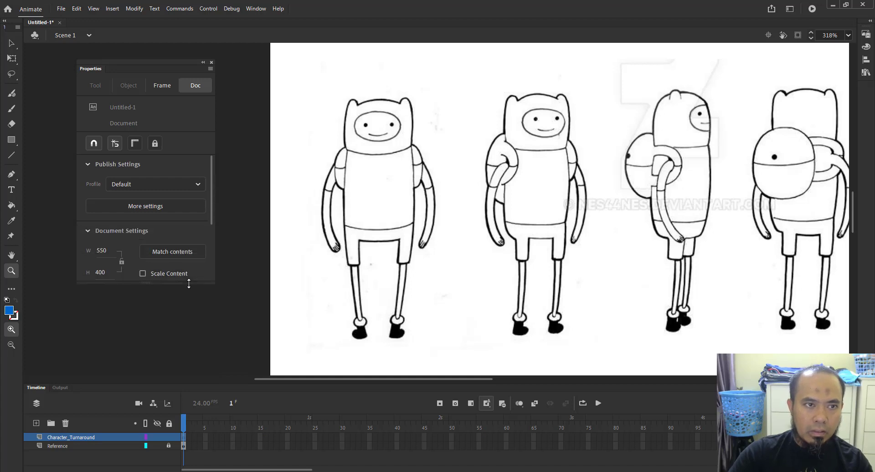
pyautogui.click(205, 63)
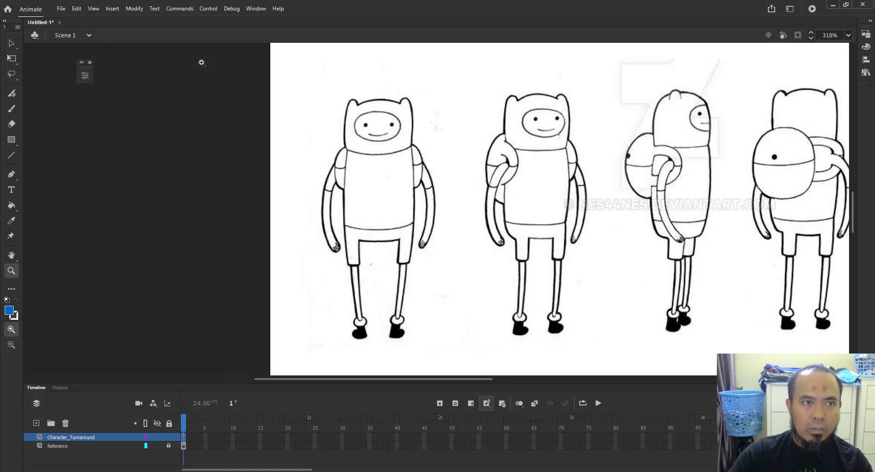
pyautogui.click(82, 62)
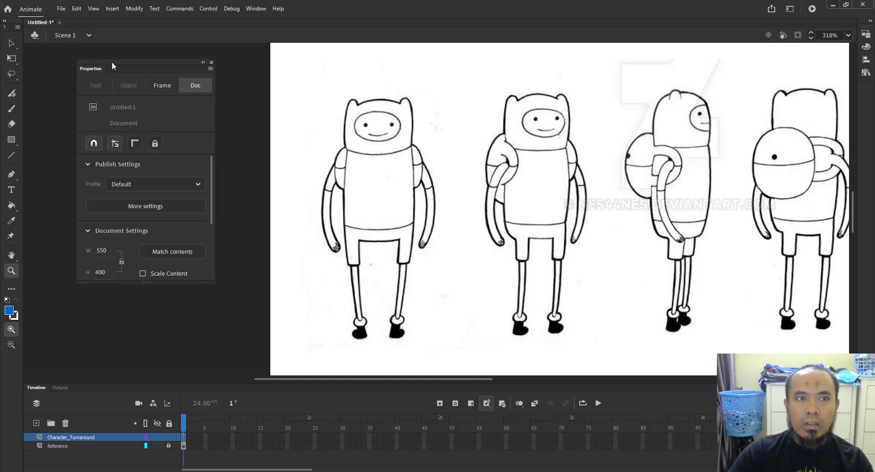
pyautogui.click(205, 63)
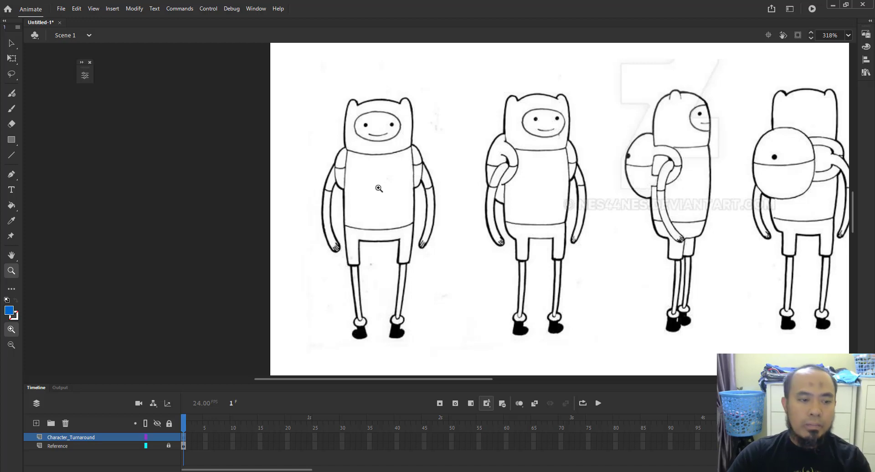
# - Try the Line tool with three diagonal lines across the front-view figures, and undo them
pyautogui.click(12, 156)
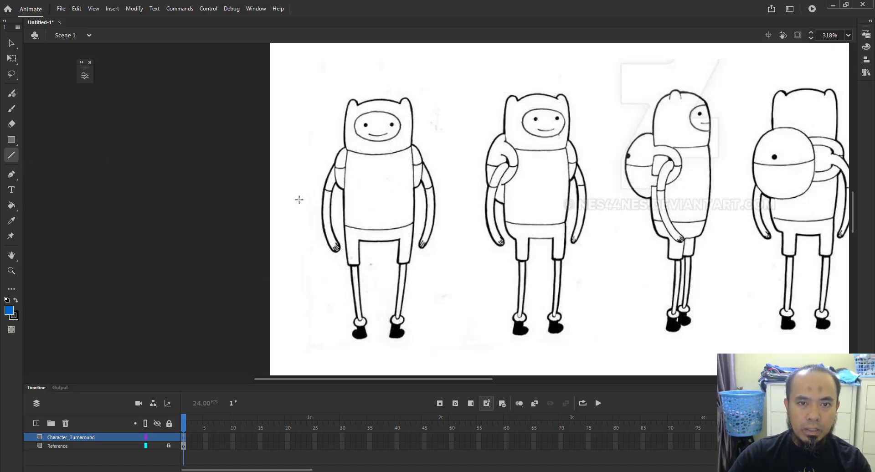
pyautogui.moveTo(291, 200); pyautogui.dragTo(428, 84)
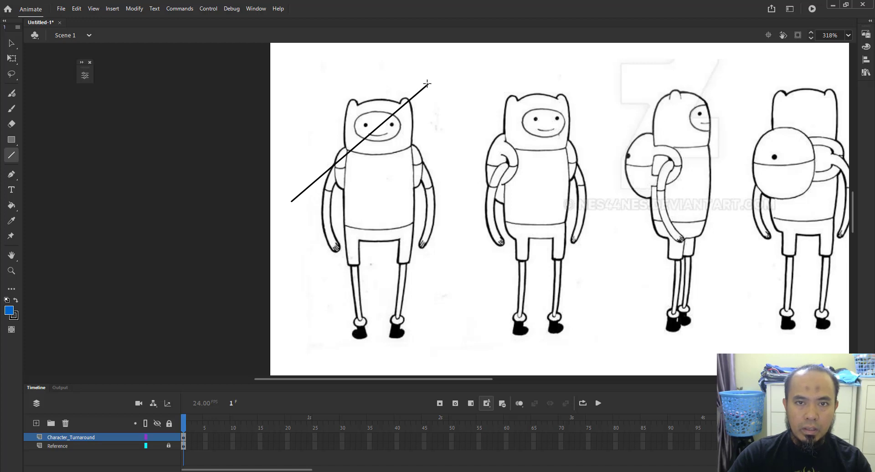
pyautogui.moveTo(326, 269); pyautogui.dragTo(507, 128)
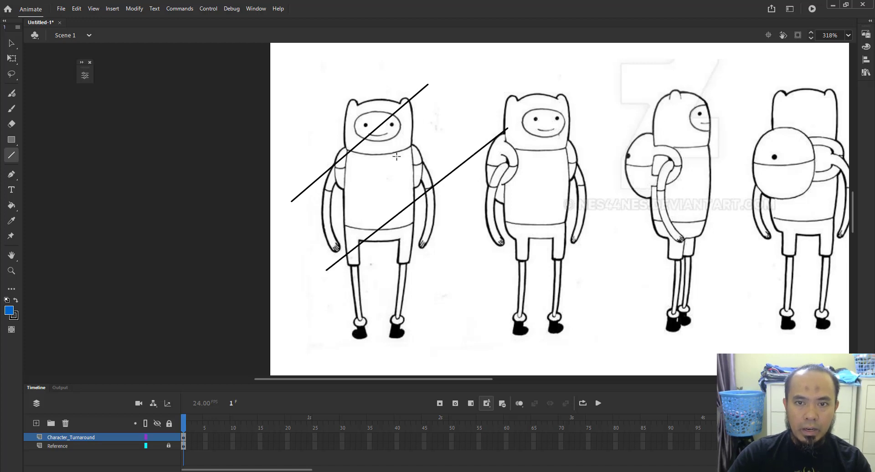
pyautogui.moveTo(396, 156); pyautogui.dragTo(514, 234)
pyautogui.hotkey('ctrl', 'z')
pyautogui.hotkey('ctrl', 'z')
pyautogui.hotkey('ctrl', 'z')
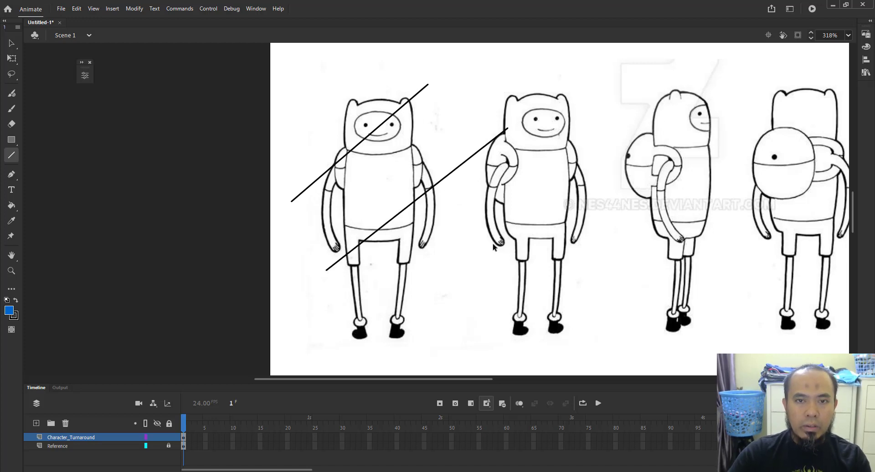
# - Set the stroke colour to red and draw five crossing straight practice lines over the front and three-quarter figures
pyautogui.click(14, 315)
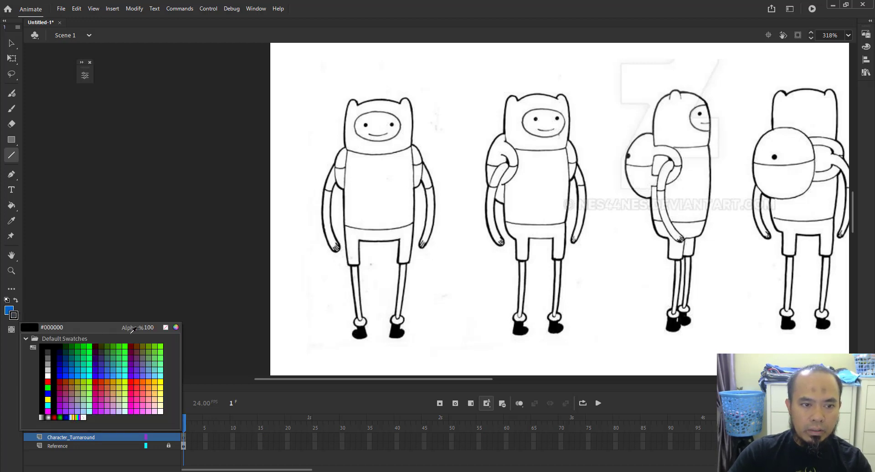
pyautogui.click(48, 381)
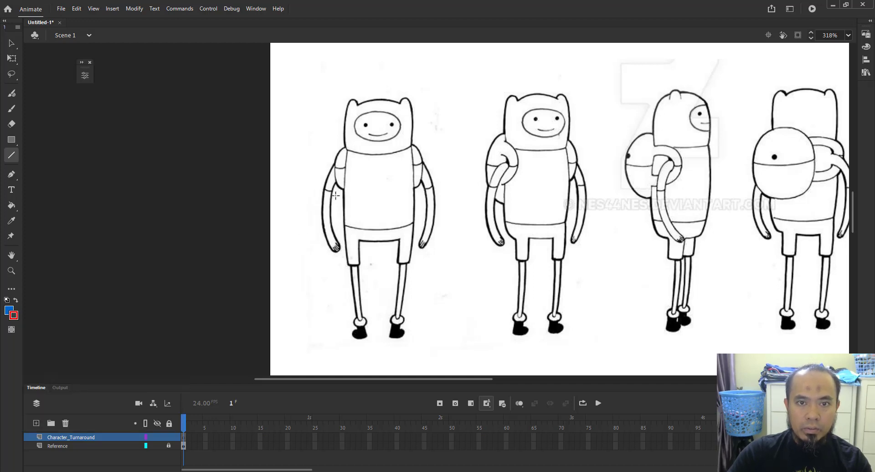
pyautogui.moveTo(304, 194); pyautogui.dragTo(418, 106)
pyautogui.moveTo(318, 255); pyautogui.dragTo(441, 156)
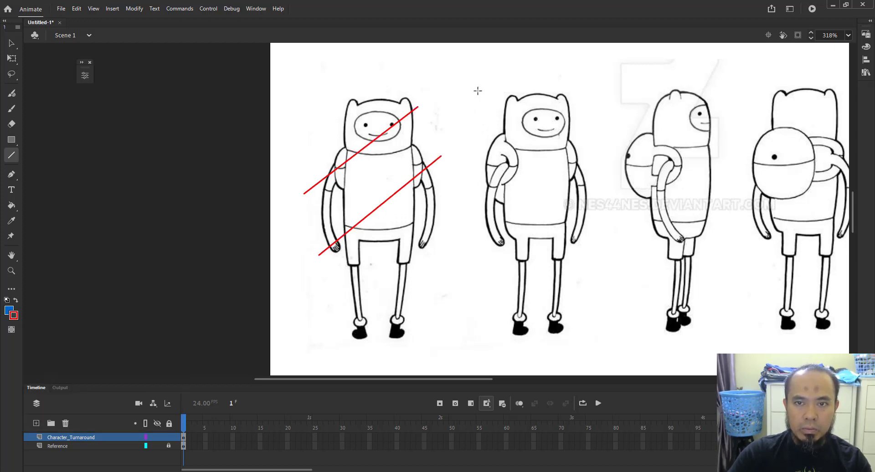
pyautogui.moveTo(478, 90); pyautogui.dragTo(541, 230)
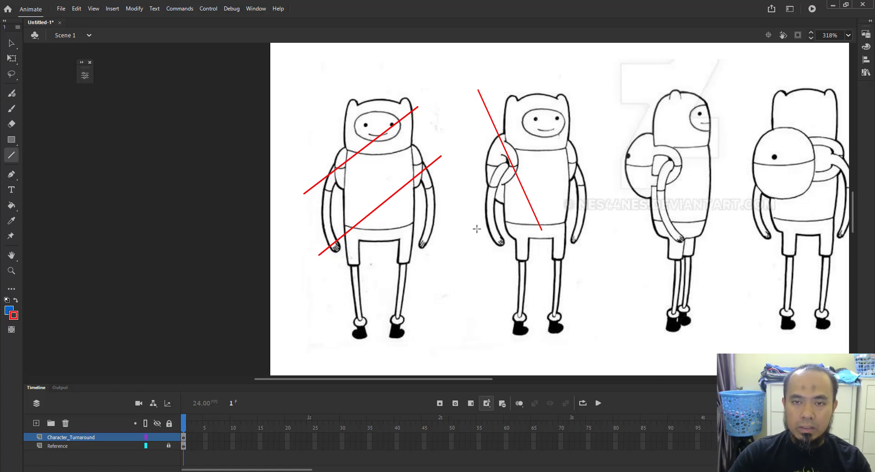
pyautogui.moveTo(311, 281); pyautogui.dragTo(491, 255)
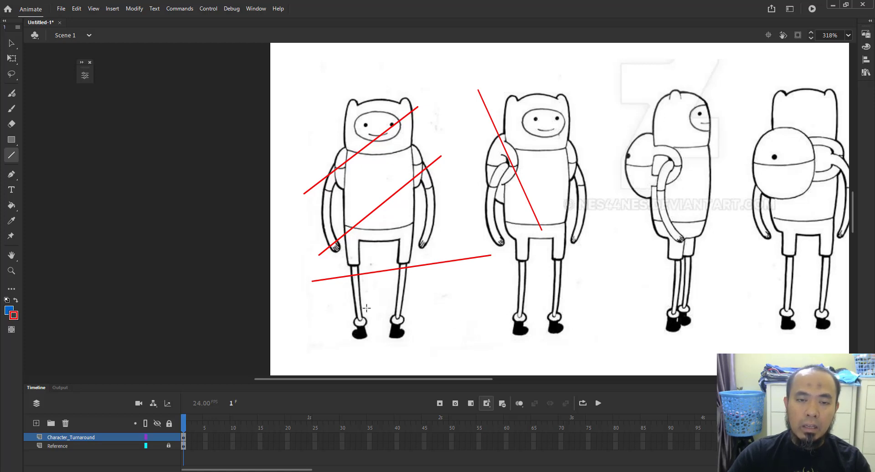
pyautogui.moveTo(313, 134); pyautogui.dragTo(365, 321)
# - Select the upper segment of the steep line beside the front figure, above its first crossing, and move it onto the pasteboard
pyautogui.press('z')
pyautogui.moveTo(303, 135); pyautogui.dragTo(439, 355)
pyautogui.moveTo(407, 194); pyautogui.dragTo(376, 251)
pyautogui.press('v')
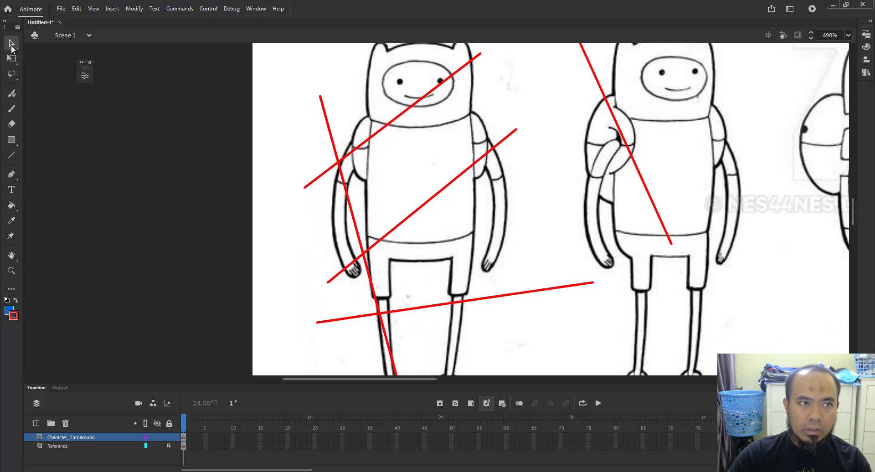
pyautogui.click(330, 132)
pyautogui.moveTo(328, 129); pyautogui.dragTo(218, 97)
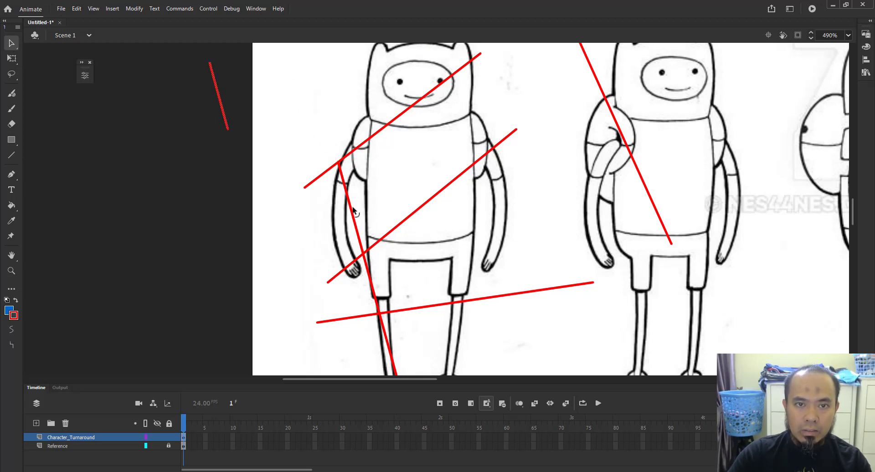
# - Bend two line segments over the front figure's arm and torso into curves, and move the straight segment beneath them onto the pasteboard
pyautogui.moveTo(355, 223); pyautogui.dragTo(323, 249)
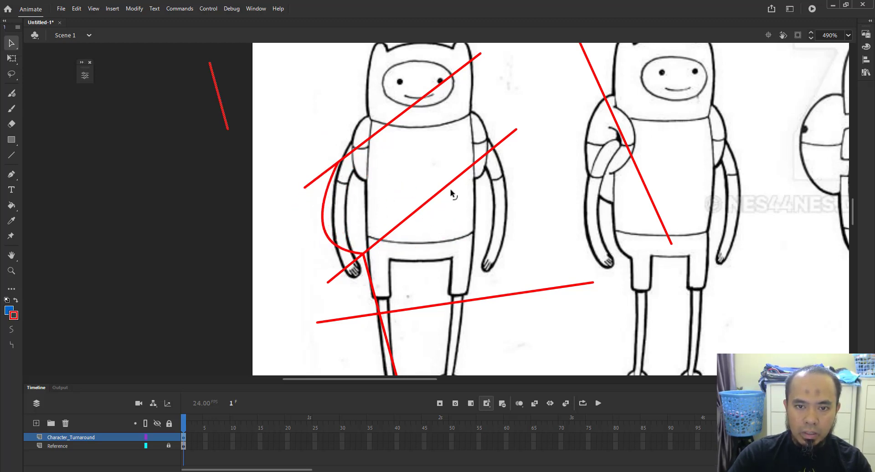
pyautogui.moveTo(451, 191); pyautogui.dragTo(466, 221)
pyautogui.click(371, 282)
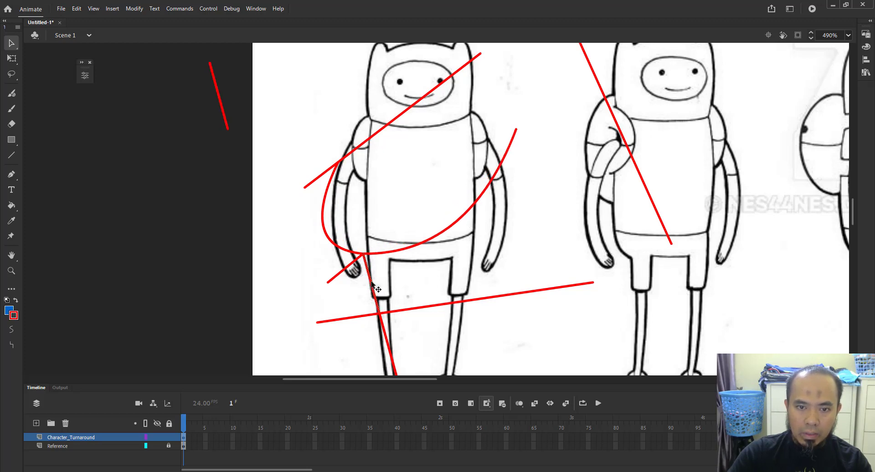
pyautogui.moveTo(370, 284); pyautogui.dragTo(204, 257)
# - Select all the line segments connected to the curve and move them together towards the three-quarter figure
pyautogui.doubleClick(326, 235)
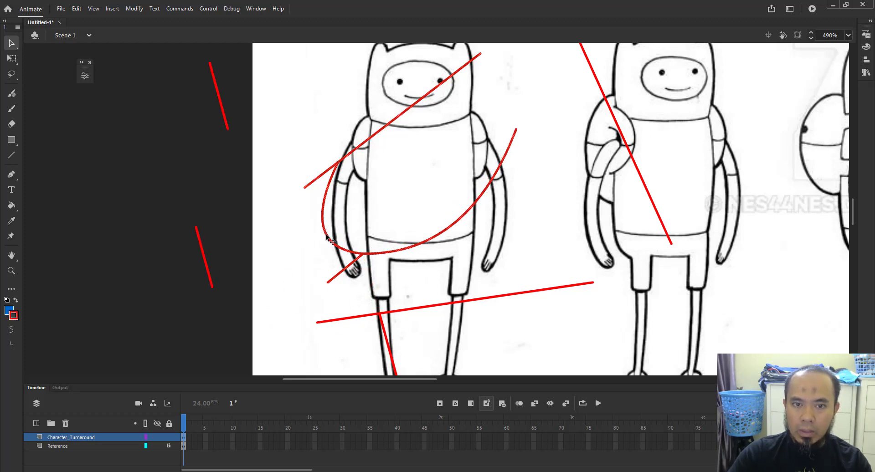
pyautogui.moveTo(326, 235)
pyautogui.mouseDown()
pyautogui.moveTo(500, 247)
pyautogui.moveTo(427, 193)
pyautogui.mouseUp()
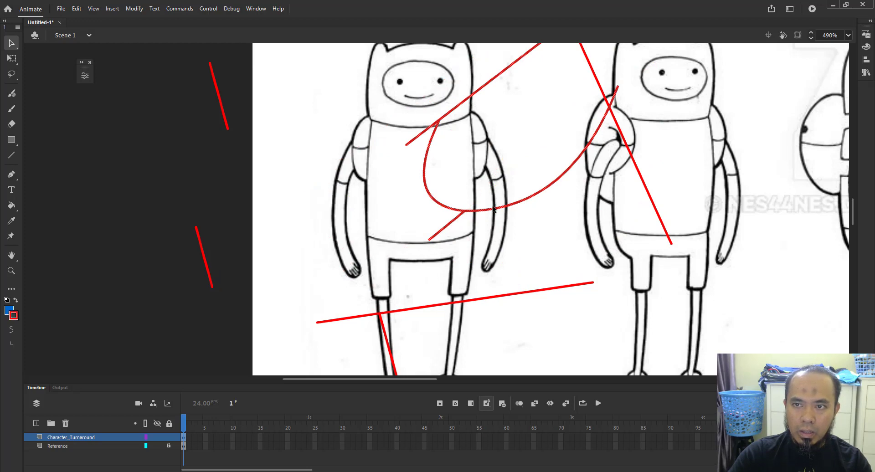
# - Reposition the steep line's upper end above the front figure's head and bend the two crossing segments upward into a closed loop
pyautogui.moveTo(576, 122); pyautogui.dragTo(505, 219)
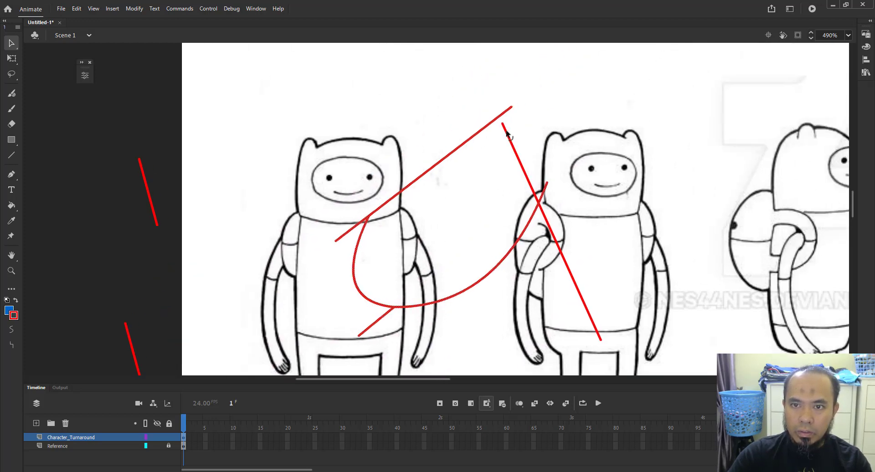
pyautogui.moveTo(503, 123); pyautogui.dragTo(337, 98)
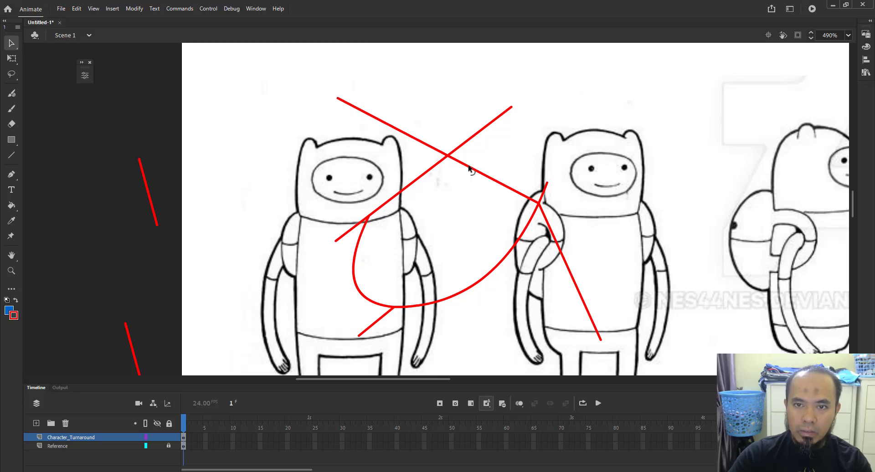
pyautogui.moveTo(469, 166); pyautogui.dragTo(488, 152)
pyautogui.moveTo(422, 173); pyautogui.dragTo(400, 156)
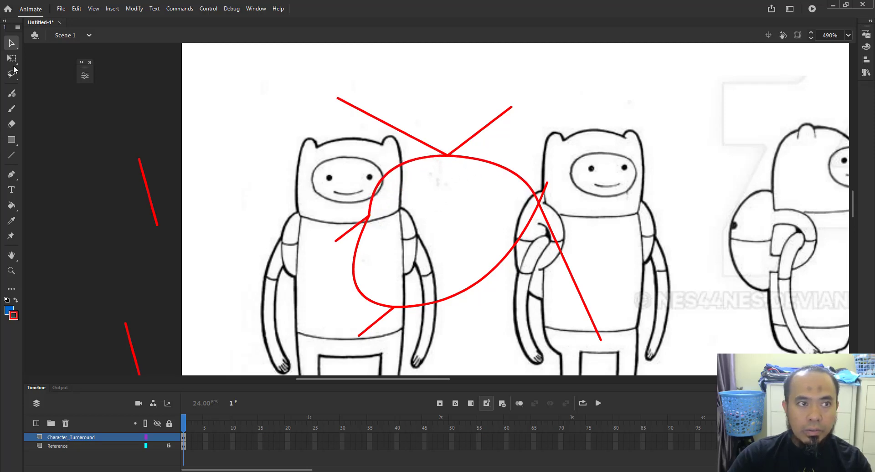
# - With the Subselection tool, lower the loop's top junction point and tilt its left tangent handle upward
pyautogui.click(12, 42)
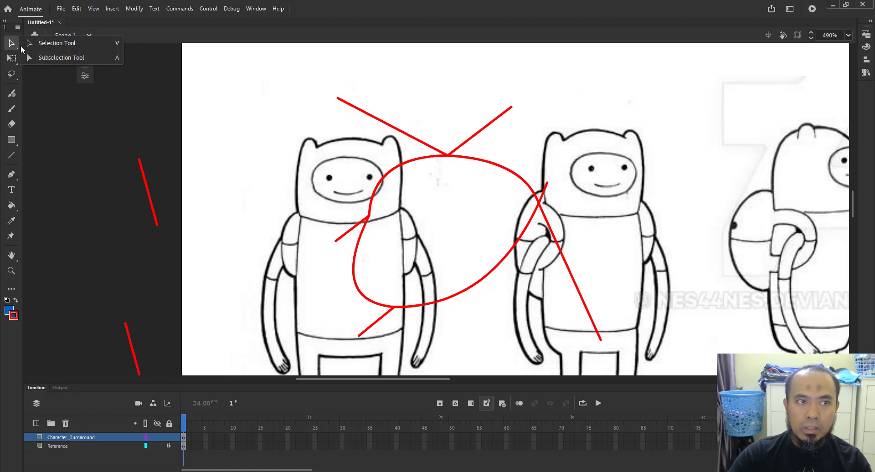
pyautogui.click(116, 59)
pyautogui.moveTo(433, 131)
pyautogui.mouseDown()
pyautogui.moveTo(466, 178)
pyautogui.moveTo(443, 111)
pyautogui.moveTo(445, 235)
pyautogui.moveTo(445, 208)
pyautogui.moveTo(515, 187)
pyautogui.moveTo(497, 161)
pyautogui.mouseUp()
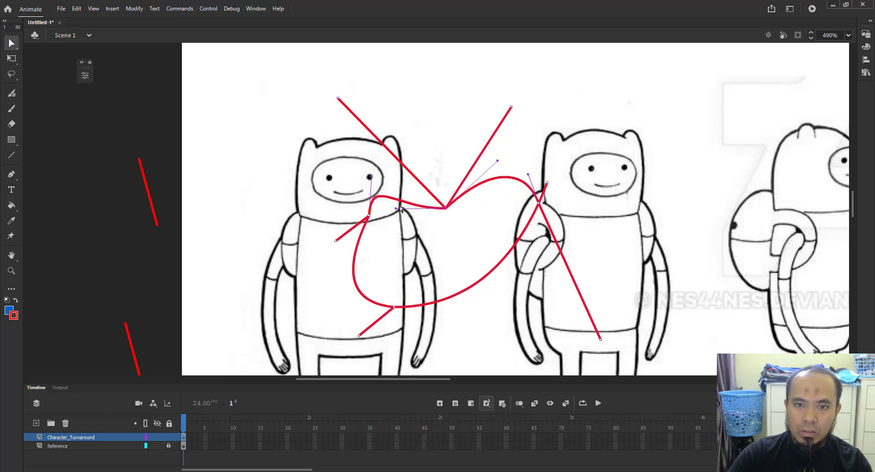
pyautogui.click(396, 186)
pyautogui.moveTo(405, 199); pyautogui.dragTo(466, 243)
pyautogui.moveTo(396, 210); pyautogui.dragTo(398, 181)
# - Move the loop's left junction point out beside the front figure's head, and shift its bottom junction point slightly up and right
pyautogui.moveTo(300, 188); pyautogui.dragTo(389, 277)
pyautogui.moveTo(369, 218); pyautogui.dragTo(272, 155)
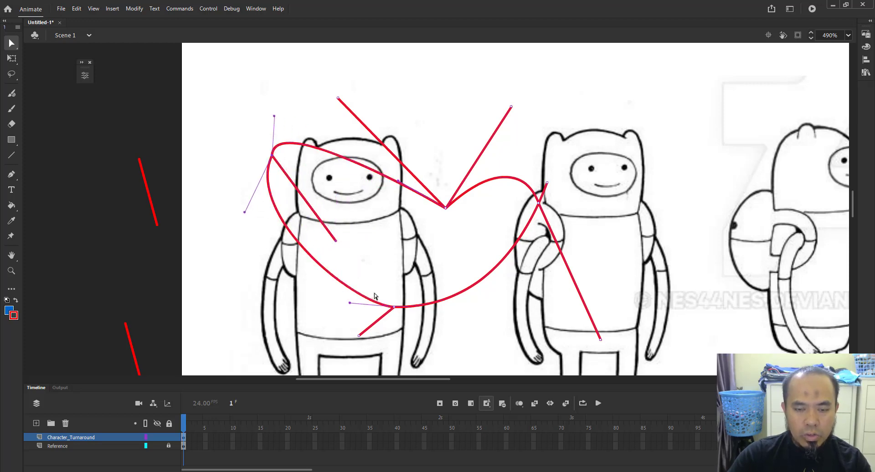
pyautogui.moveTo(378, 291); pyautogui.dragTo(420, 334)
pyautogui.moveTo(343, 317); pyautogui.dragTo(383, 347)
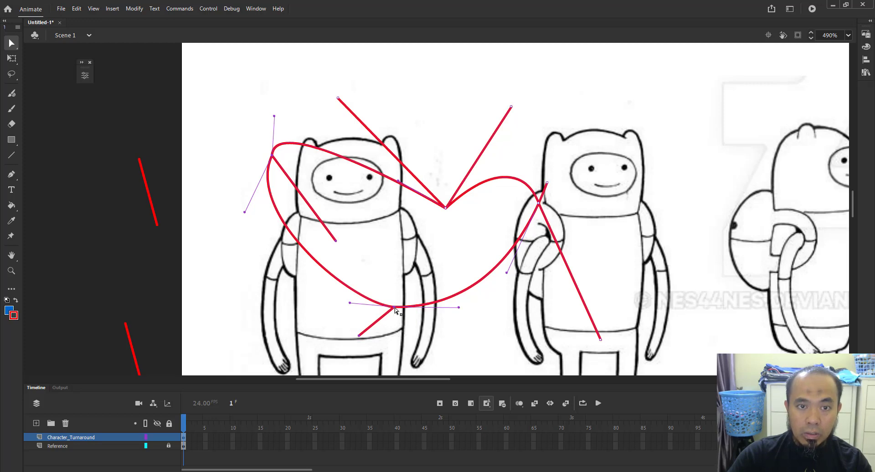
pyautogui.moveTo(395, 308)
pyautogui.mouseDown()
pyautogui.moveTo(328, 333)
pyautogui.moveTo(402, 296)
pyautogui.mouseUp()
# - Nudge the selected left and bottom anchor points, and shift them together down and left towards the front figure's hand
pyautogui.press('Right')
pyautogui.press('Up')
pyautogui.press('Left')
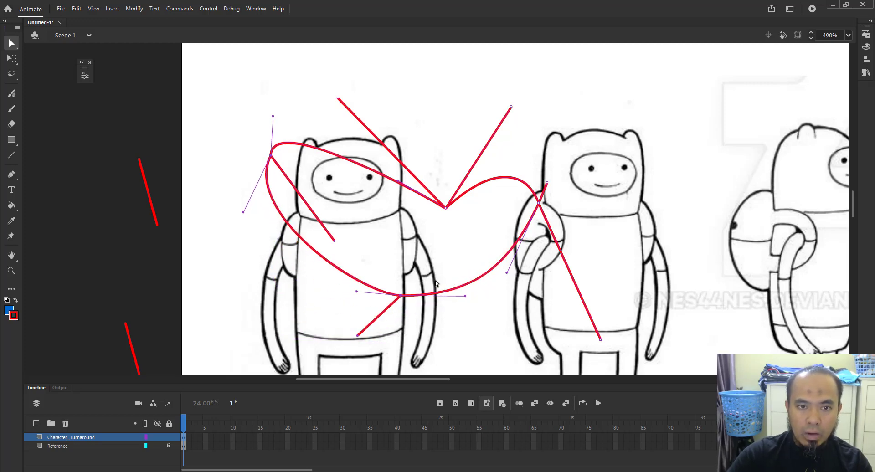
pyautogui.press('Left')
pyautogui.press('Down')
pyautogui.press('Down')
pyautogui.press('Down')
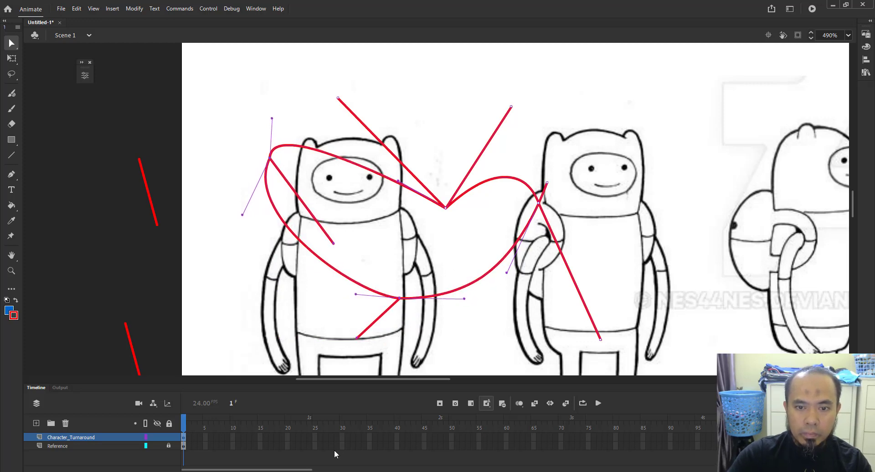
pyautogui.moveTo(357, 335); pyautogui.dragTo(270, 363)
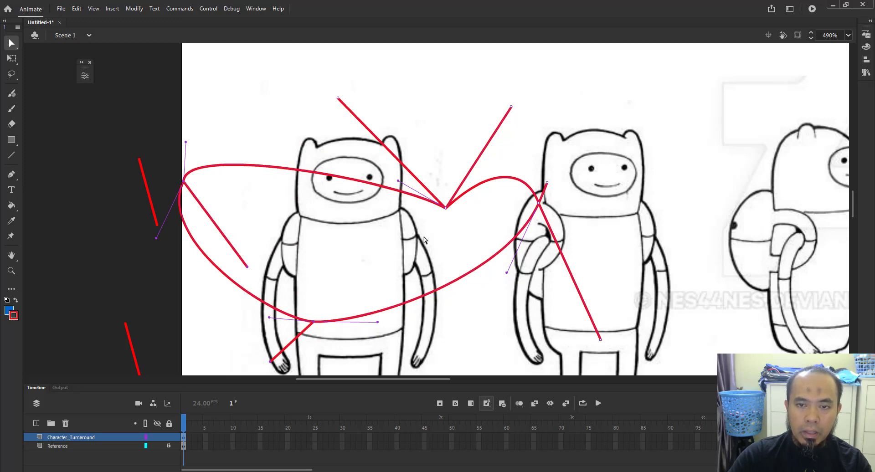
# - Move the loop's right junction point onto the three-quarter figure's chest, raise the top junction point, and nudge both slightly upward
pyautogui.moveTo(424, 239); pyautogui.dragTo(582, 227)
pyautogui.moveTo(538, 203); pyautogui.dragTo(578, 233)
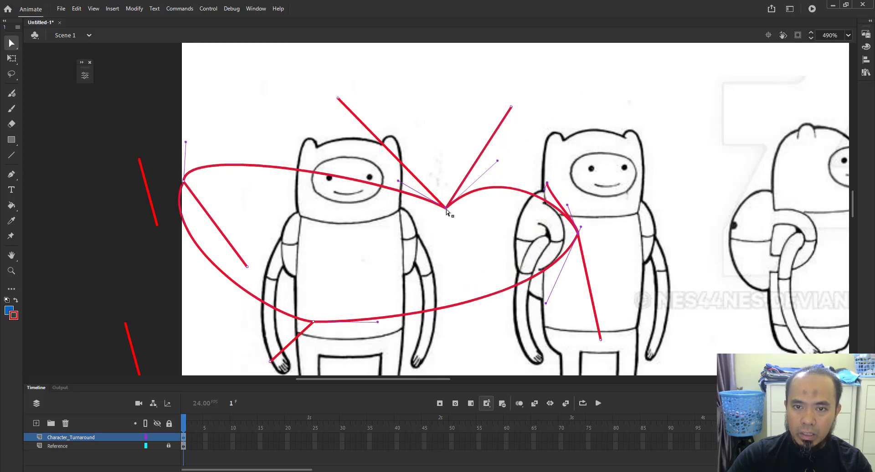
pyautogui.moveTo(446, 210); pyautogui.dragTo(446, 180)
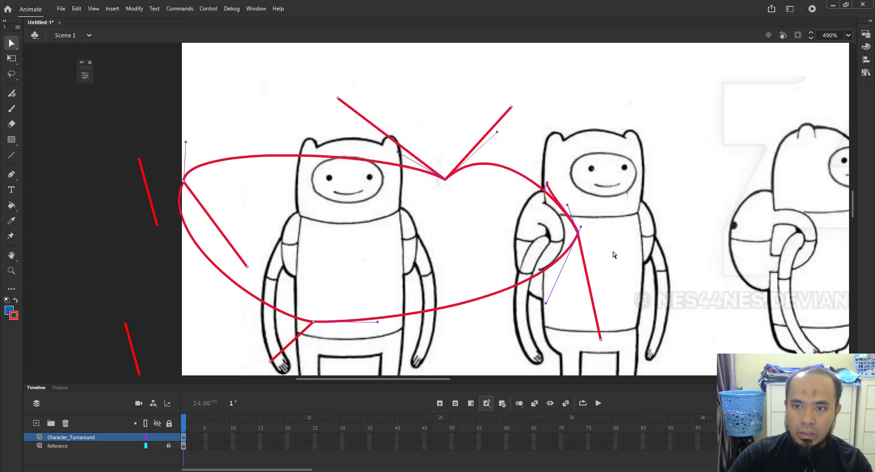
pyautogui.press('Up')
pyautogui.press('Up')
pyautogui.press('Down')
pyautogui.press('Down')
pyautogui.press('Up')
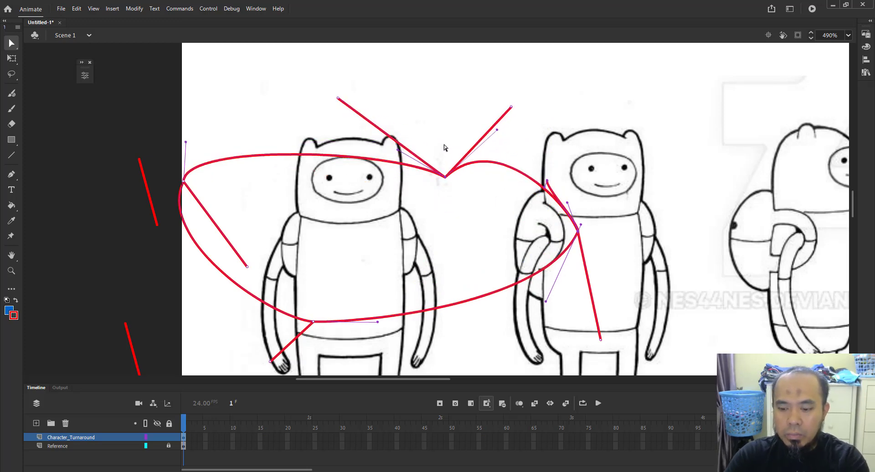
# - Lower the loop's top junction point to neck level and place its right junction point at the edge of the three-quarter figure's backpack
pyautogui.moveTo(446, 178); pyautogui.dragTo(446, 213)
pyautogui.moveTo(426, 248); pyautogui.dragTo(486, 177)
pyautogui.moveTo(567, 171); pyautogui.dragTo(626, 257)
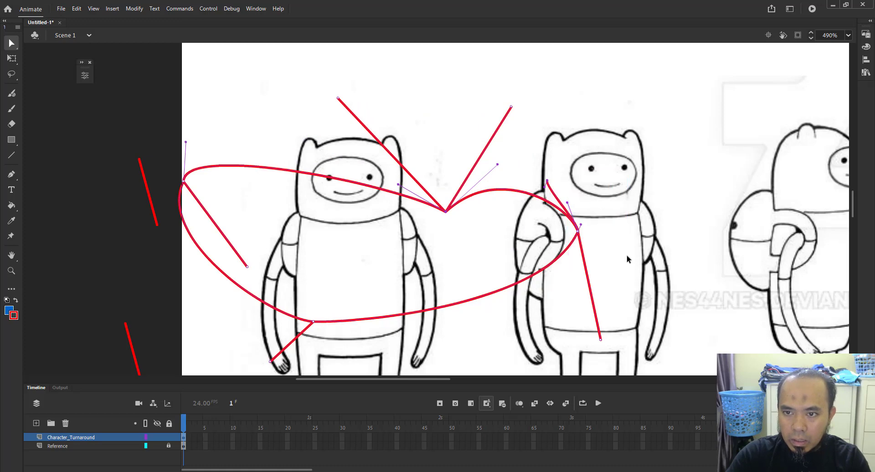
pyautogui.click(640, 186)
pyautogui.moveTo(654, 172)
pyautogui.mouseDown()
pyautogui.moveTo(547, 254)
pyautogui.moveTo(542, 303)
pyautogui.mouseUp()
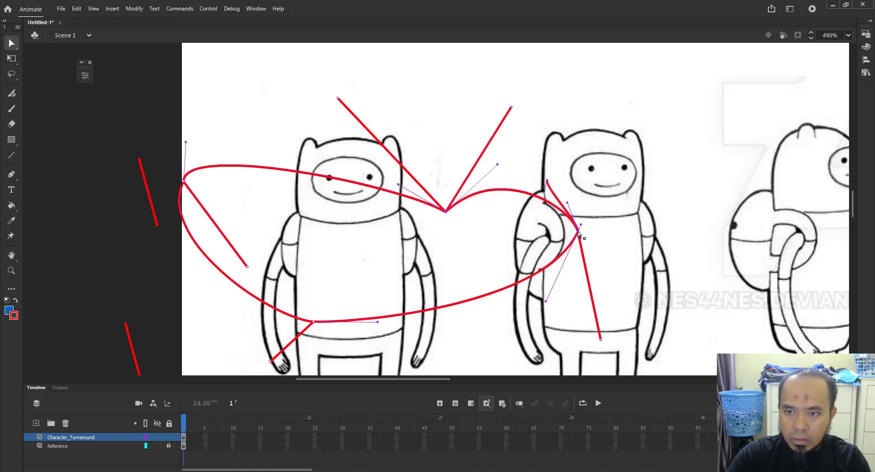
pyautogui.moveTo(578, 233); pyautogui.dragTo(557, 295)
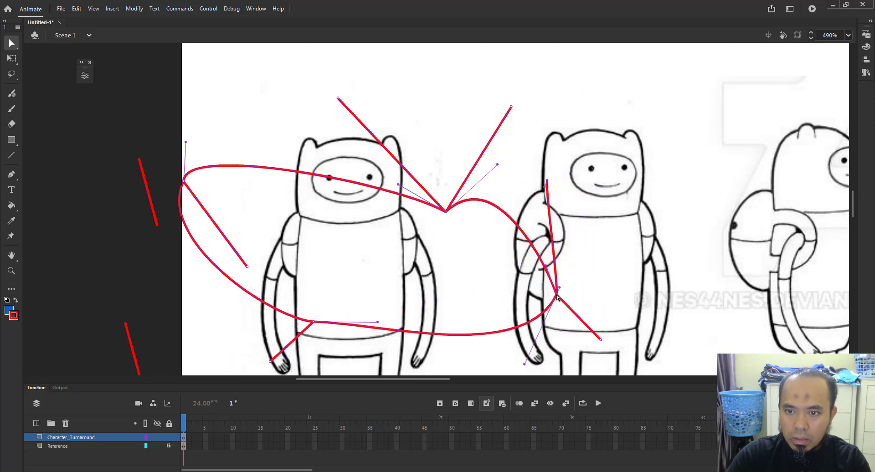
pyautogui.press('ctrl')
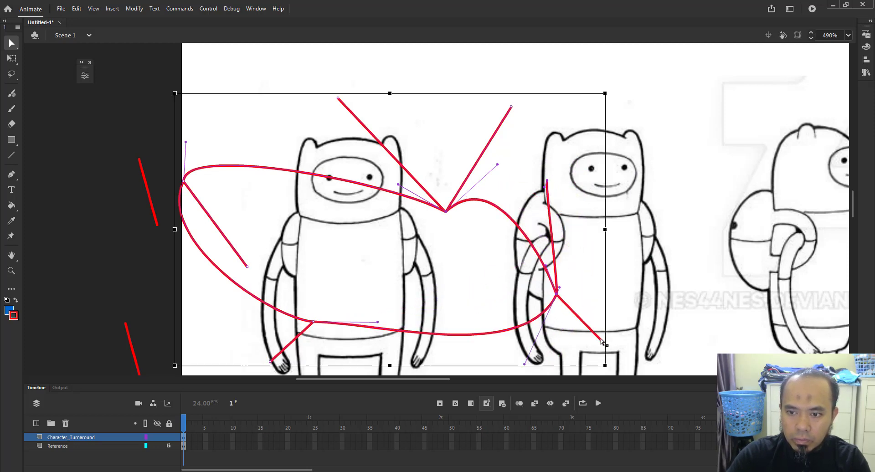
pyautogui.click(601, 341)
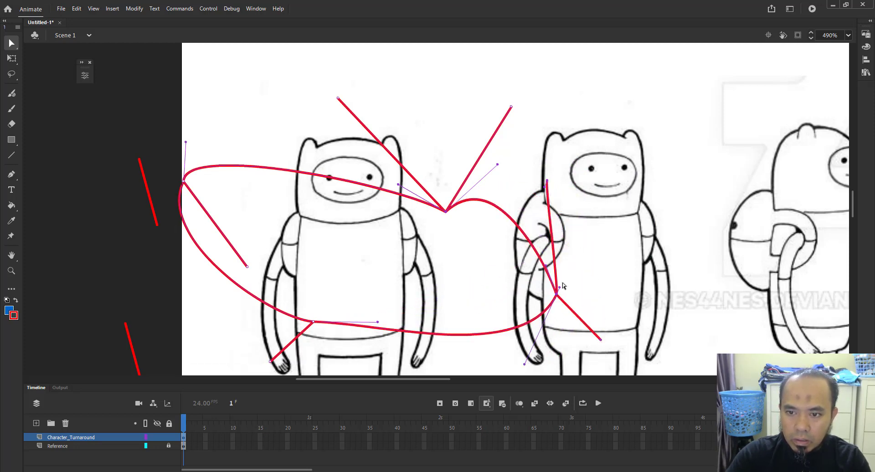
pyautogui.moveTo(556, 295); pyautogui.dragTo(560, 252)
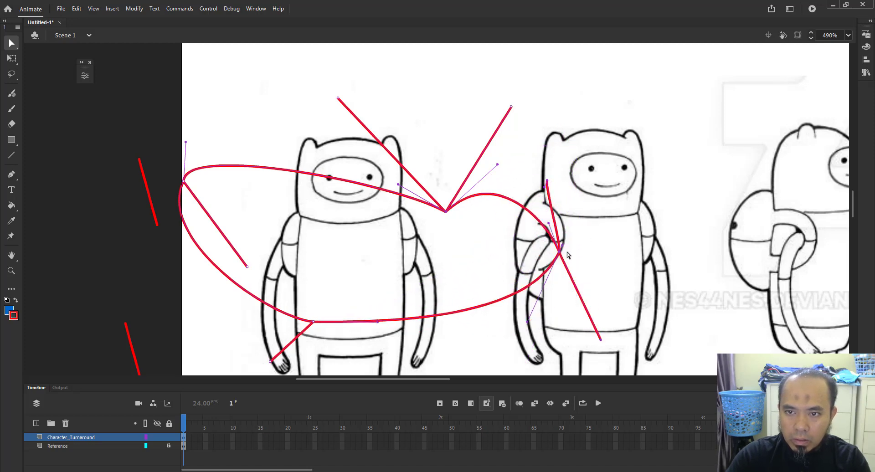
# - Select the loop's top and right junction points together and nudge them upward in small increments
pyautogui.moveTo(431, 154); pyautogui.dragTo(595, 278)
pyautogui.press('Up')
pyautogui.press('Up')
pyautogui.press('Up')
pyautogui.press('Up')
pyautogui.press('Up')
pyautogui.press('Up')
pyautogui.press('Up')
pyautogui.press('Up')
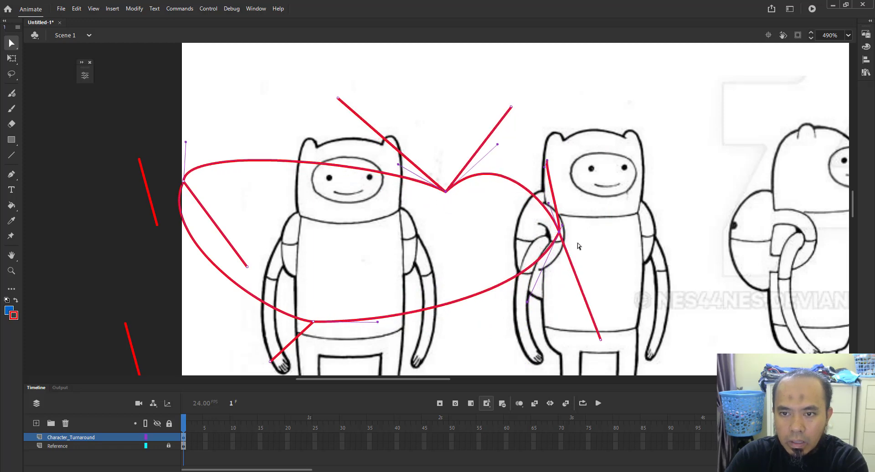
# - Try shifting the loop's right junction point down and left, undo the move, and deselect the shape
pyautogui.moveTo(560, 234); pyautogui.dragTo(544, 243)
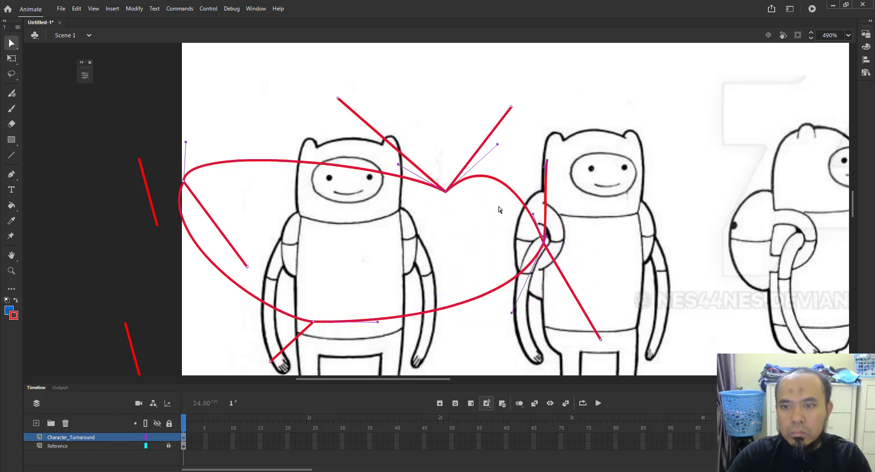
pyautogui.hotkey('ctrl', 'z')
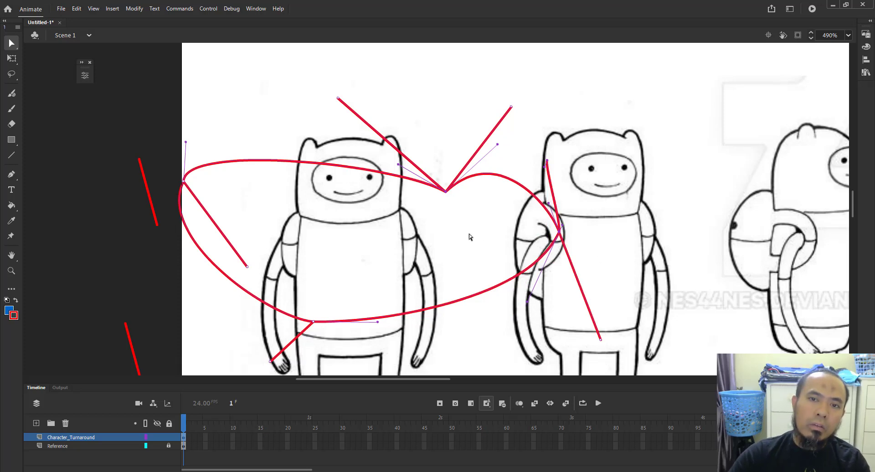
pyautogui.click(387, 251)
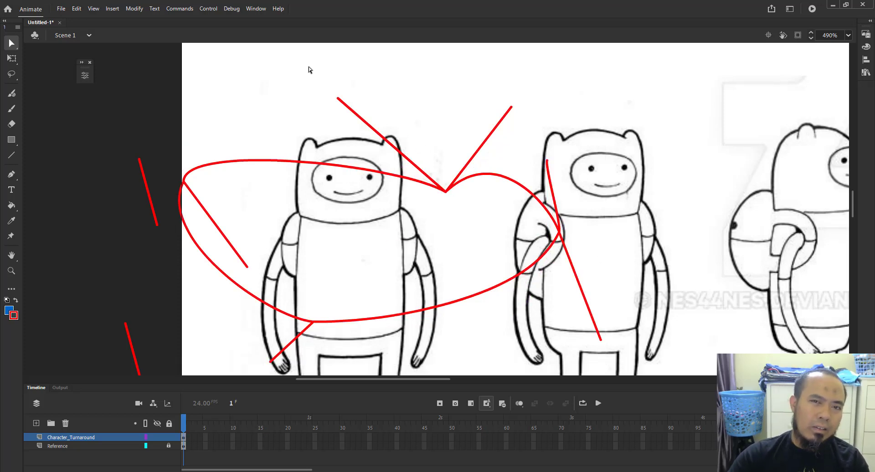
# - Select the free ends of the two straight lines above the loop and move them together to the right
pyautogui.moveTo(308, 66); pyautogui.dragTo(386, 130)
pyautogui.moveTo(462, 97); pyautogui.dragTo(615, 91)
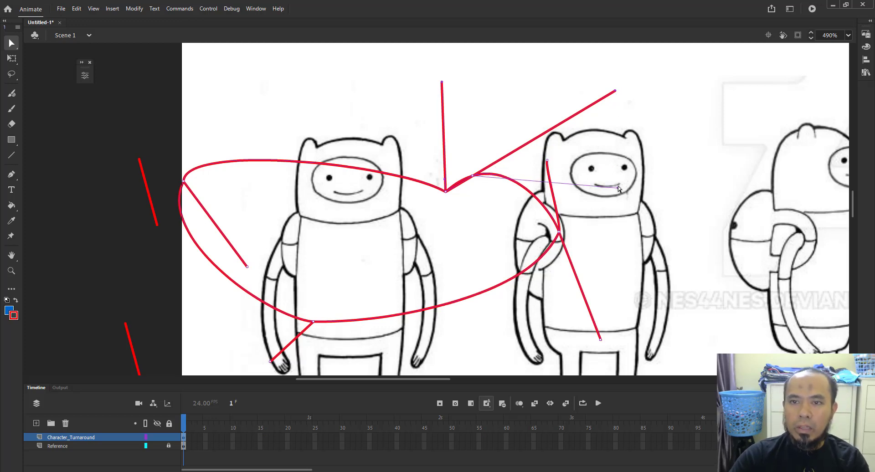
# - Lower the free ends of the two straight lines and pull the loop's upper points apart into a zigzag, undoing the last point move
pyautogui.moveTo(615, 94); pyautogui.dragTo(619, 184)
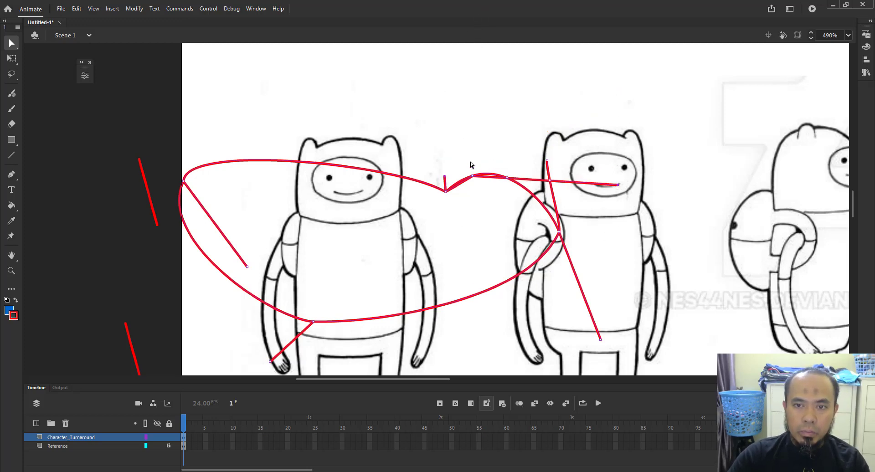
pyautogui.moveTo(467, 138); pyautogui.dragTo(505, 111)
pyautogui.click(441, 108)
pyautogui.moveTo(419, 130); pyautogui.dragTo(465, 234)
pyautogui.moveTo(445, 177); pyautogui.dragTo(378, 109)
pyautogui.moveTo(438, 191); pyautogui.dragTo(430, 256)
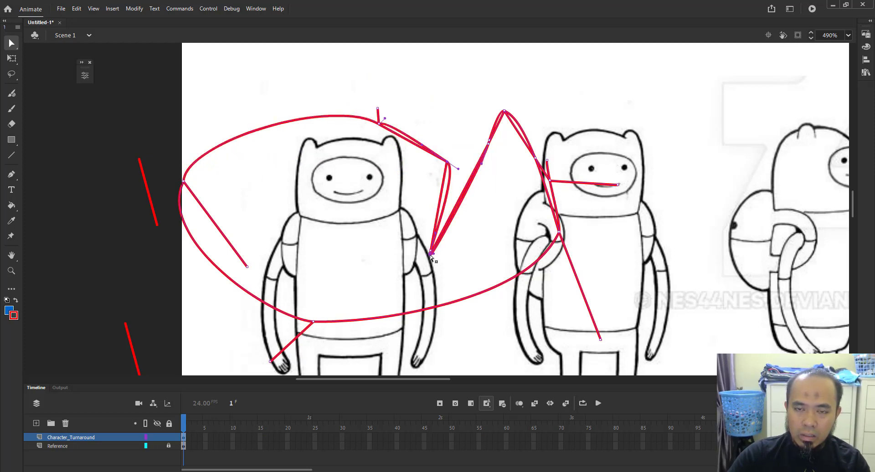
pyautogui.hotkey('ctrl', 'z')
pyautogui.click(515, 232)
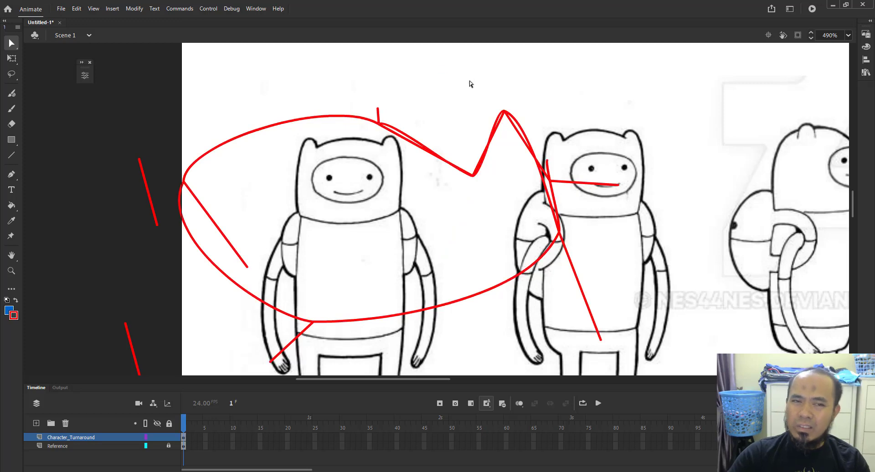
# - Select all the red practice strokes on and around the stage and delete them
pyautogui.press('z')
pyautogui.keyDown('alt'); pyautogui.click(287, 205); pyautogui.keyUp('alt')
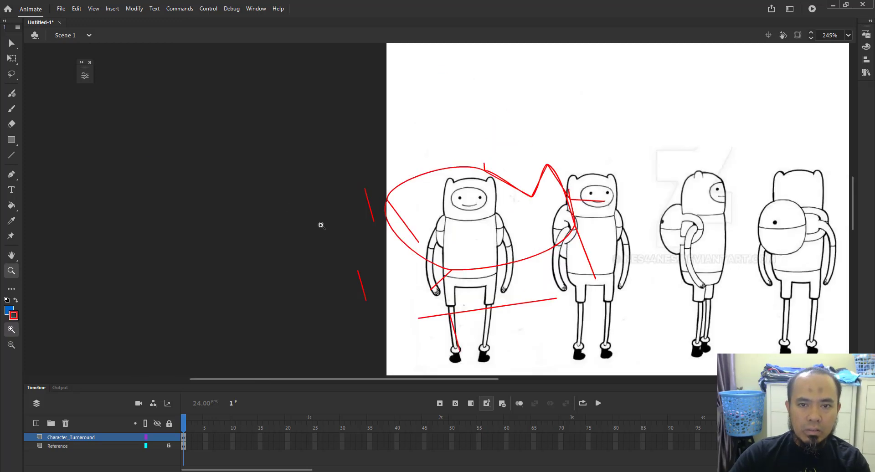
pyautogui.press('v')
pyautogui.moveTo(303, 87); pyautogui.dragTo(660, 359)
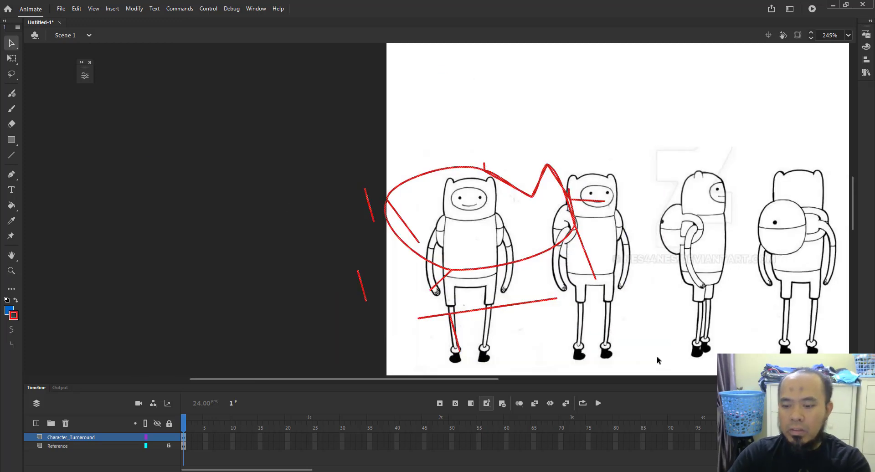
pyautogui.press('Delete')
# - Draw a wide rectangle with a blue #0066CC fill and red stroke in the blank area above the front and three-quarter figures
pyautogui.press('z')
pyautogui.moveTo(423, 118); pyautogui.dragTo(552, 283)
pyautogui.press('space')
pyautogui.moveTo(554, 219); pyautogui.dragTo(548, 299)
pyautogui.moveTo(451, 148); pyautogui.dragTo(454, 229)
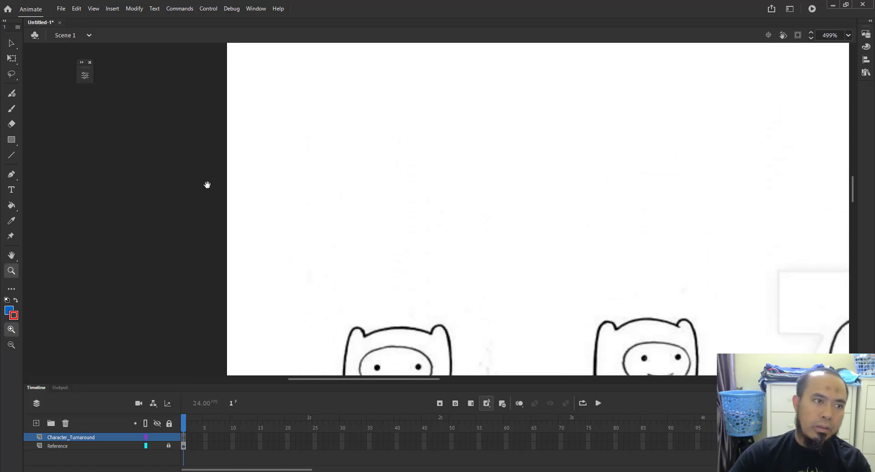
pyautogui.click(10, 143)
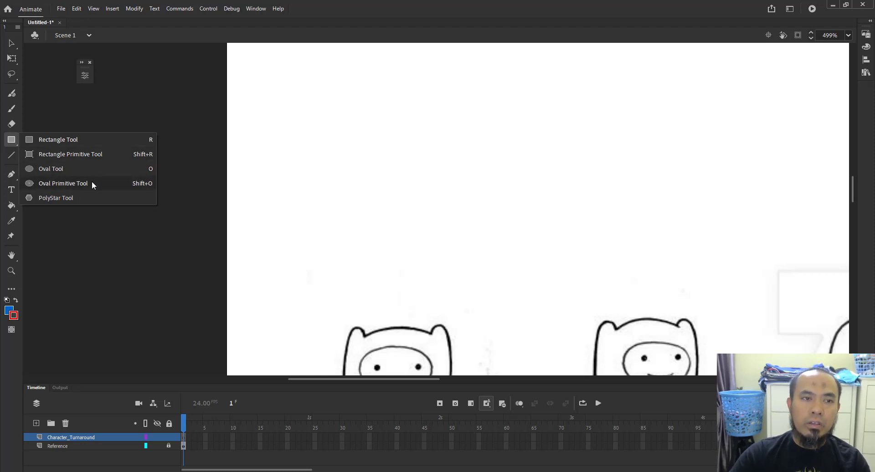
pyautogui.click(97, 140)
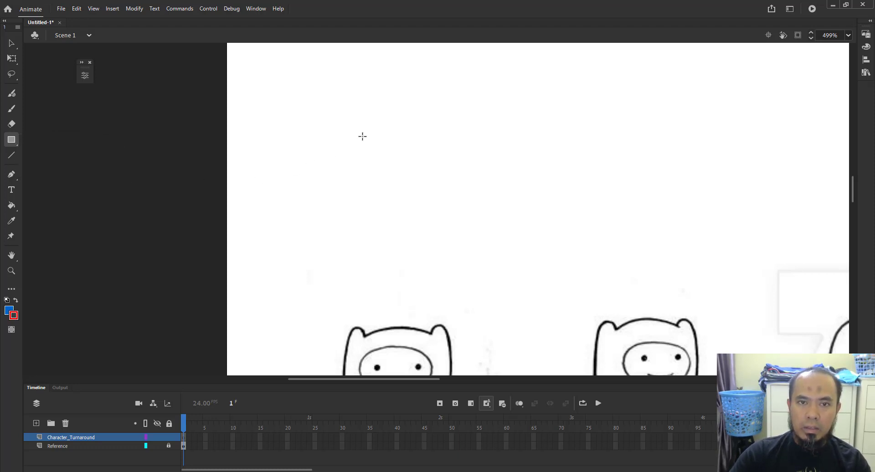
pyautogui.moveTo(326, 94)
pyautogui.mouseDown()
pyautogui.moveTo(560, 220)
pyautogui.moveTo(568, 235)
pyautogui.mouseUp()
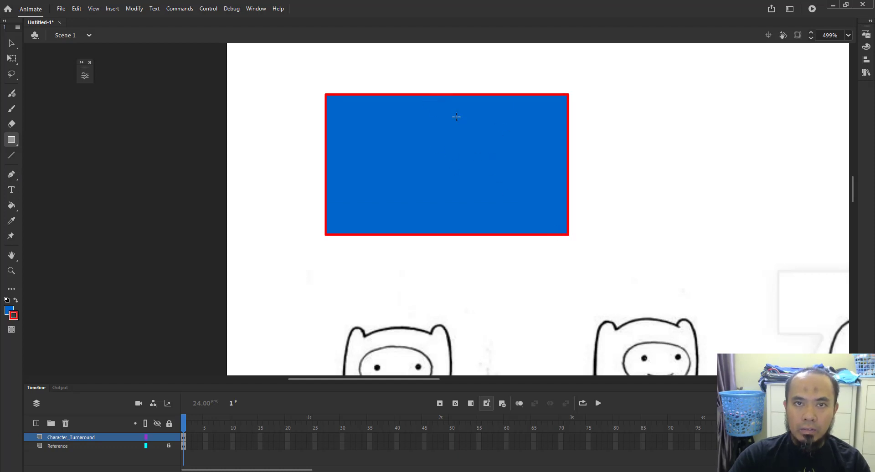
# - Set the fill to none, draw a tall red rectangle beside the blue one, and shift its whole outline slightly downward
pyautogui.click(8, 312)
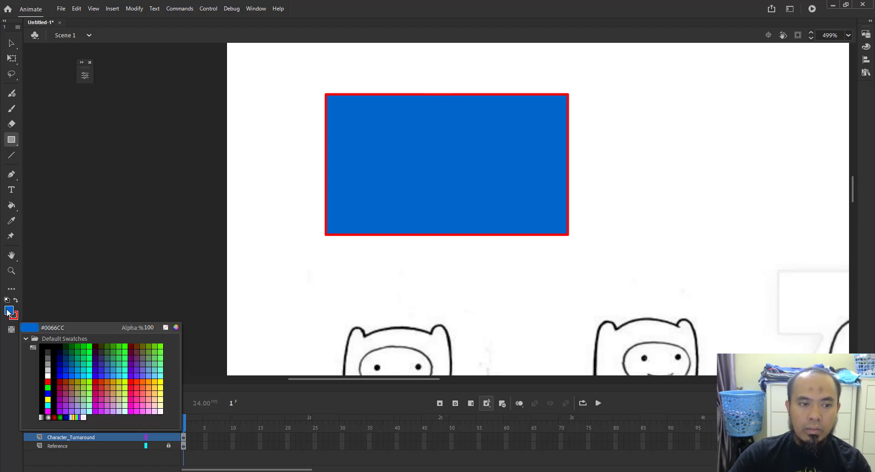
pyautogui.click(165, 328)
pyautogui.moveTo(612, 101)
pyautogui.mouseDown()
pyautogui.moveTo(656, 246)
pyautogui.moveTo(681, 252)
pyautogui.mouseUp()
pyautogui.press('v')
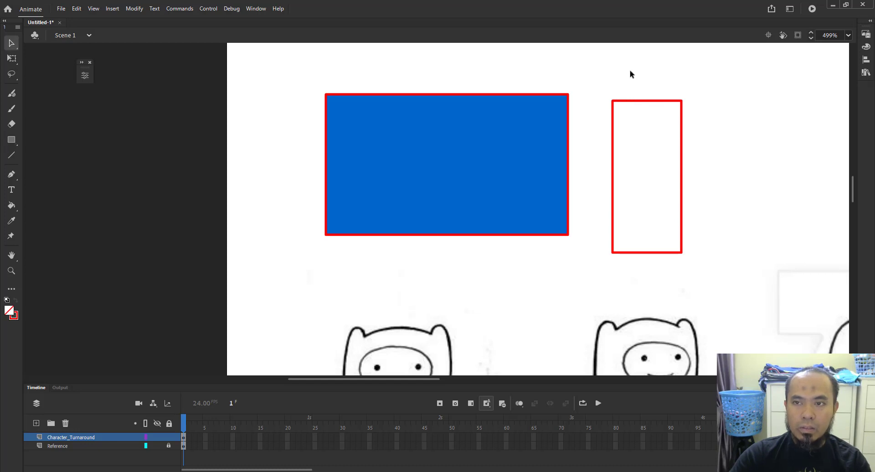
pyautogui.doubleClick(619, 101)
pyautogui.moveTo(659, 102); pyautogui.dragTo(666, 119)
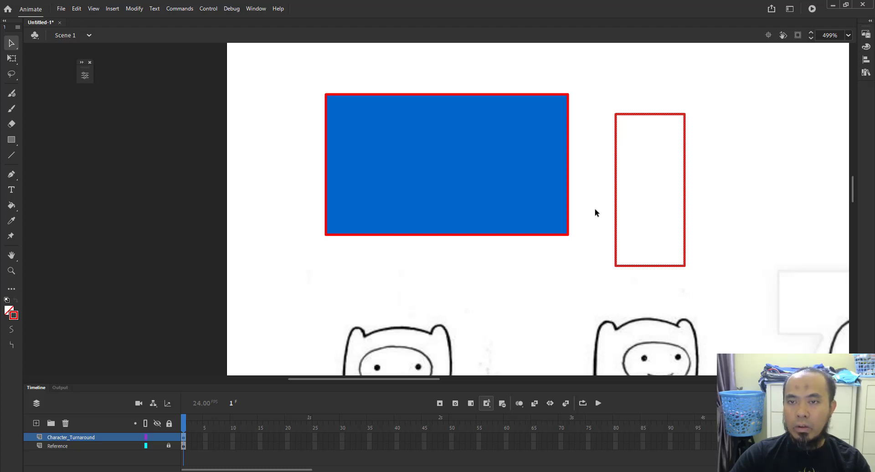
# - Delete the wide rectangle's blue fill, leaving its red outline, and undo the deletion
pyautogui.click(497, 159)
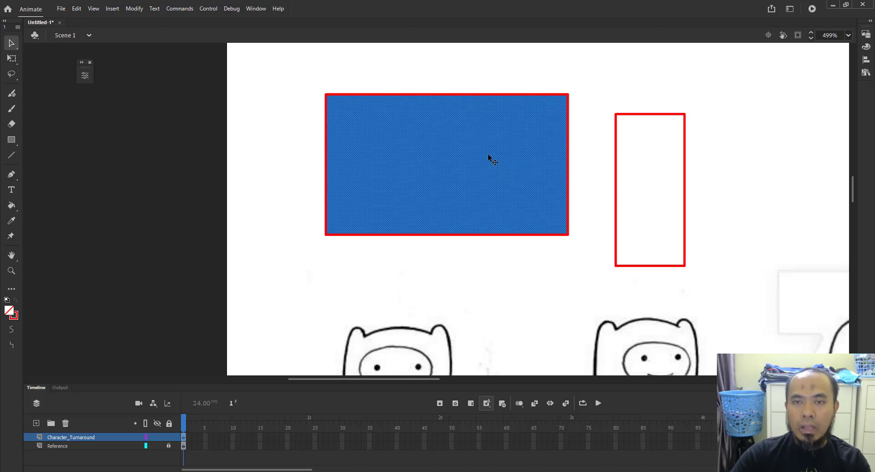
pyautogui.press('Delete')
pyautogui.moveTo(289, 56)
pyautogui.mouseDown()
pyautogui.moveTo(556, 283)
pyautogui.moveTo(595, 282)
pyautogui.mouseUp()
pyautogui.click(330, 299)
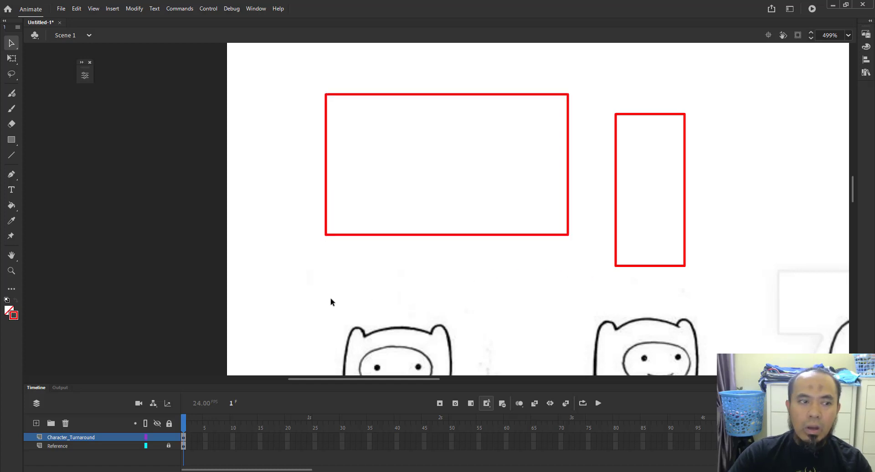
pyautogui.hotkey('ctrl', 'z')
pyautogui.hotkey('ctrl', 'z')
pyautogui.hotkey('ctrl', 'z')
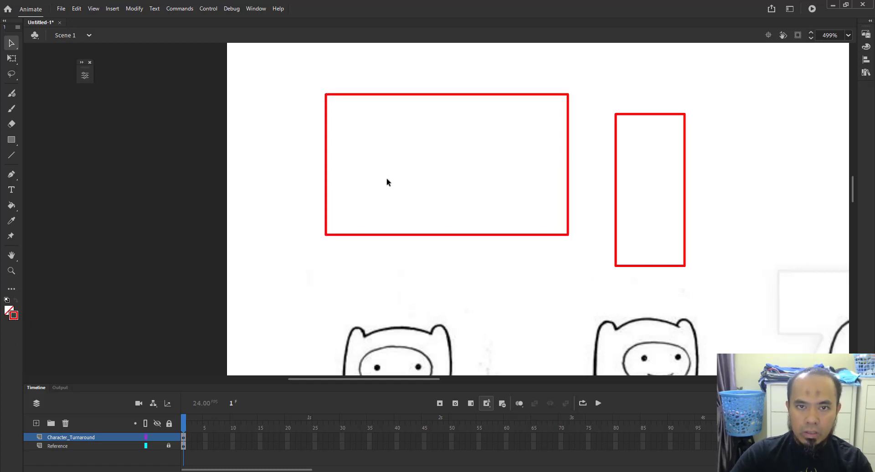
# - Delete the wide rectangle's entire red outline and move its blue fill down and to the left
pyautogui.click(321, 115)
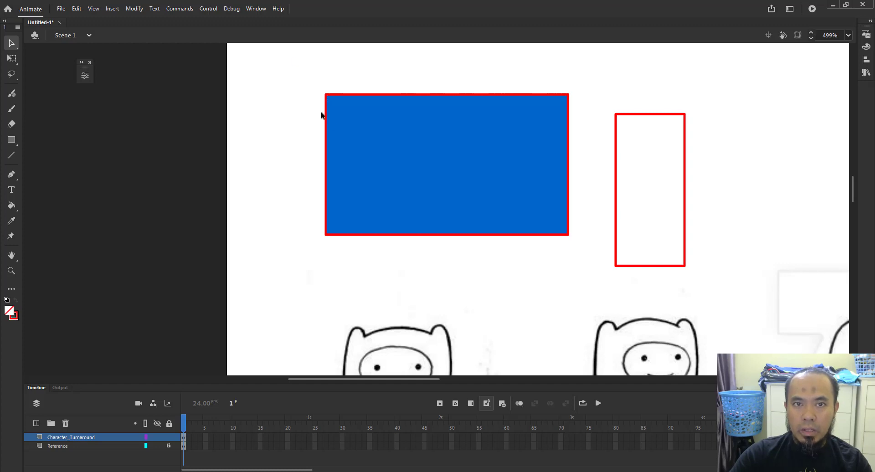
pyautogui.doubleClick(474, 94)
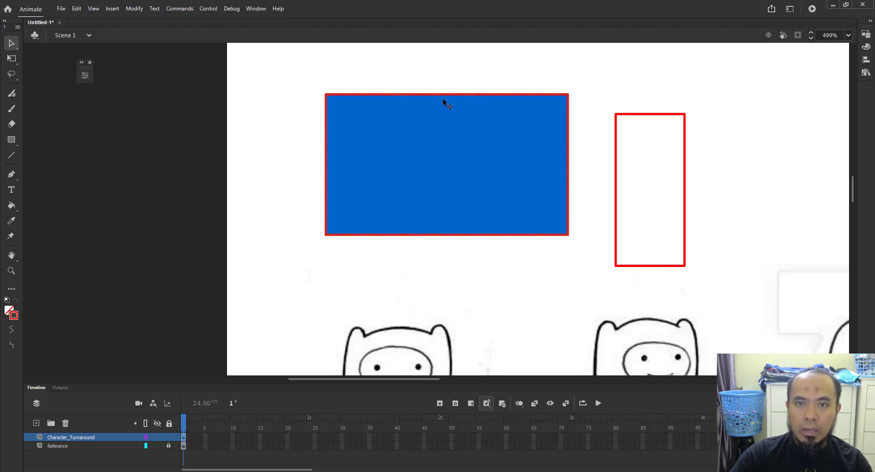
pyautogui.click(474, 63)
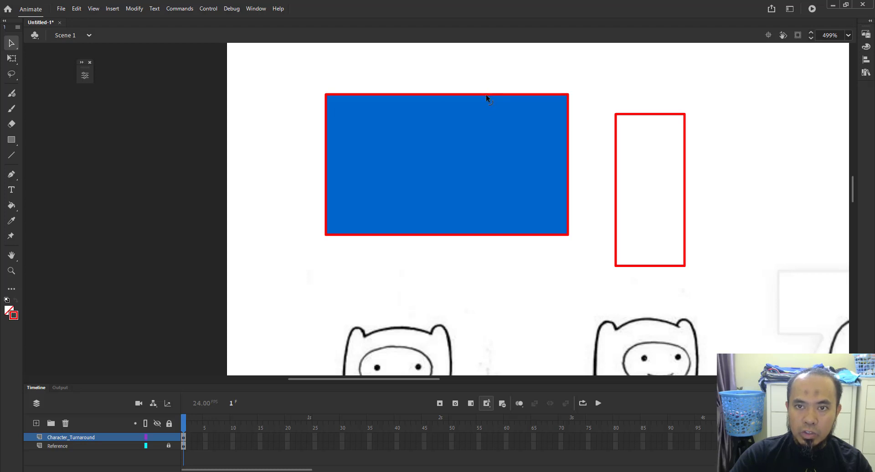
pyautogui.doubleClick(486, 95)
pyautogui.press('Delete')
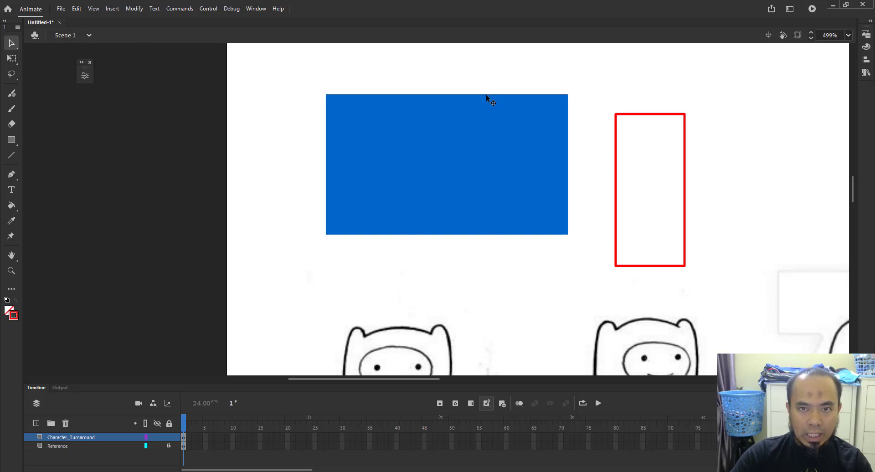
pyautogui.click(431, 133)
pyautogui.moveTo(467, 151)
pyautogui.mouseDown()
pyautogui.moveTo(422, 192)
pyautogui.moveTo(420, 177)
pyautogui.mouseUp()
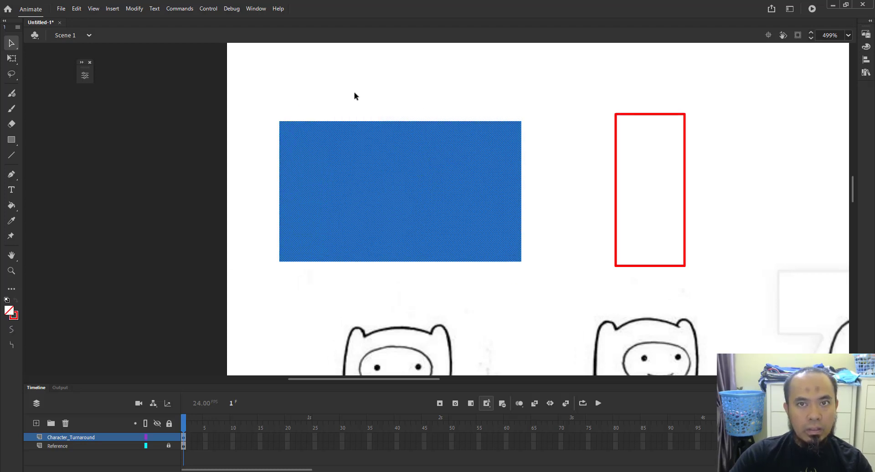
# - Select the blue fill and the tall red rectangle together and delete both
pyautogui.click(302, 74)
pyautogui.moveTo(266, 48)
pyautogui.mouseDown()
pyautogui.moveTo(679, 278)
pyautogui.moveTo(706, 283)
pyautogui.mouseUp()
pyautogui.press('Delete')
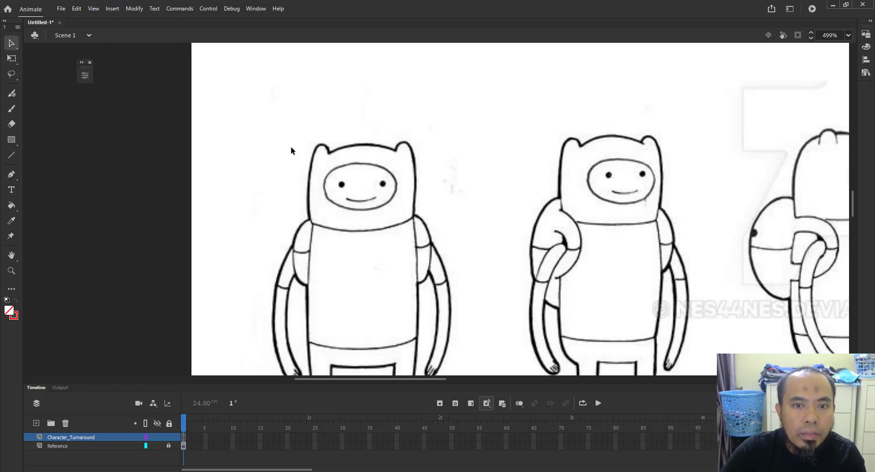
# - Draw an unfilled red rectangle about 51 wide by 41 high around the front figure's head
pyautogui.click(16, 140)
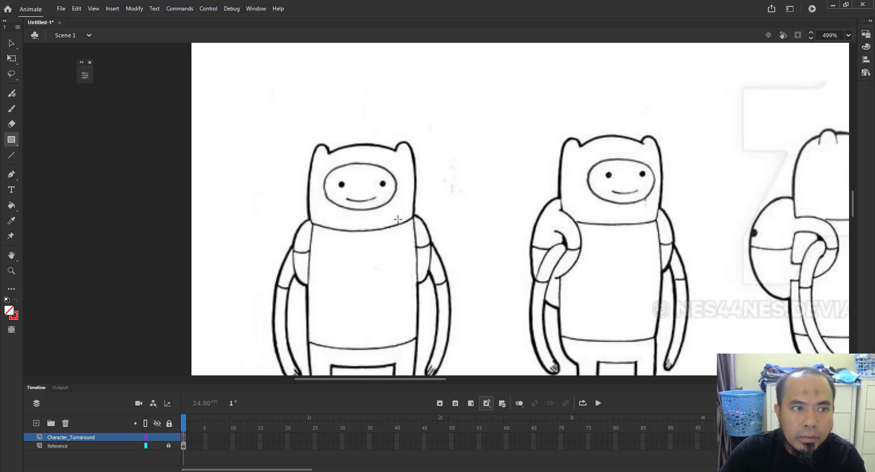
pyautogui.moveTo(306, 140); pyautogui.dragTo(422, 237)
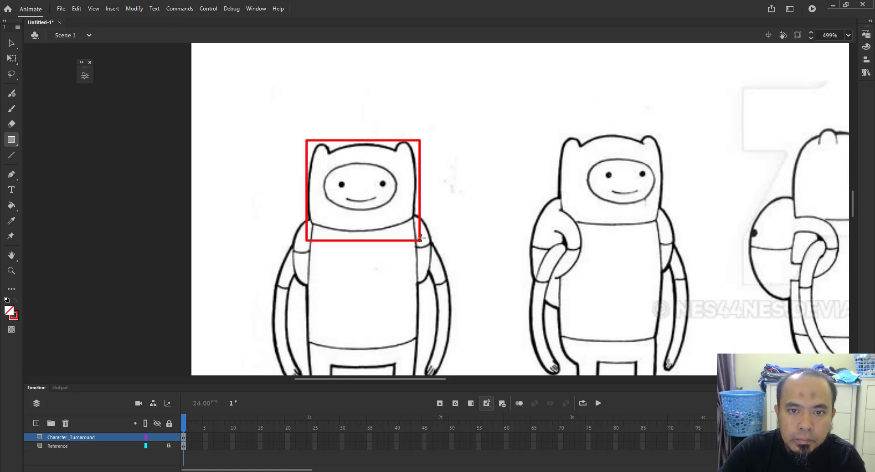
pyautogui.press('z')
pyautogui.moveTo(275, 100)
pyautogui.mouseDown()
pyautogui.moveTo(498, 273)
pyautogui.moveTo(418, 250)
pyautogui.mouseUp()
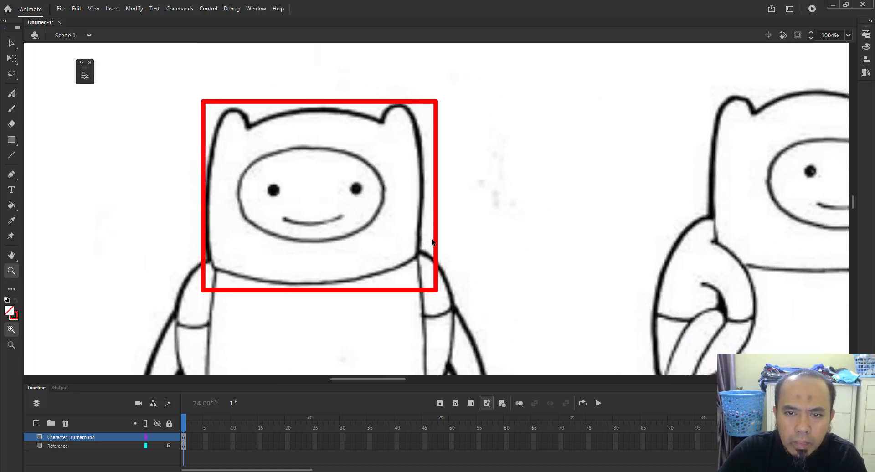
# - Select the head rectangle's whole outline and display its object properties beside the head, enlarged to show the stroke style, width and scale settings
pyautogui.press('v')
pyautogui.doubleClick(437, 226)
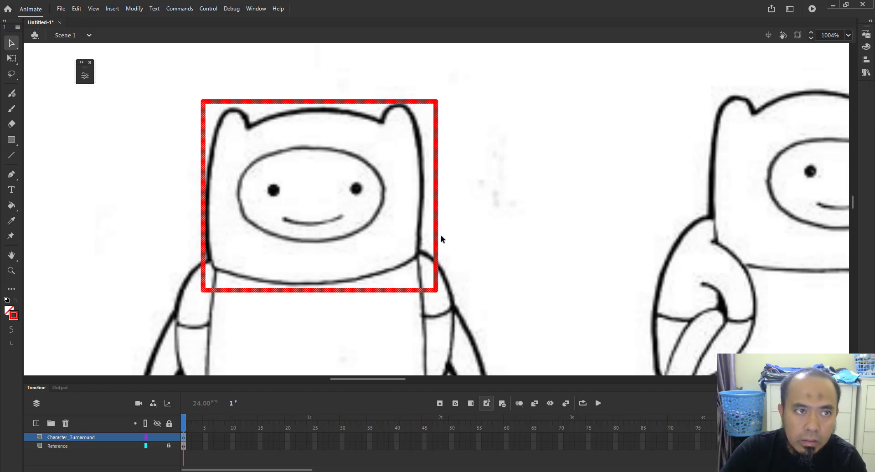
pyautogui.click(82, 63)
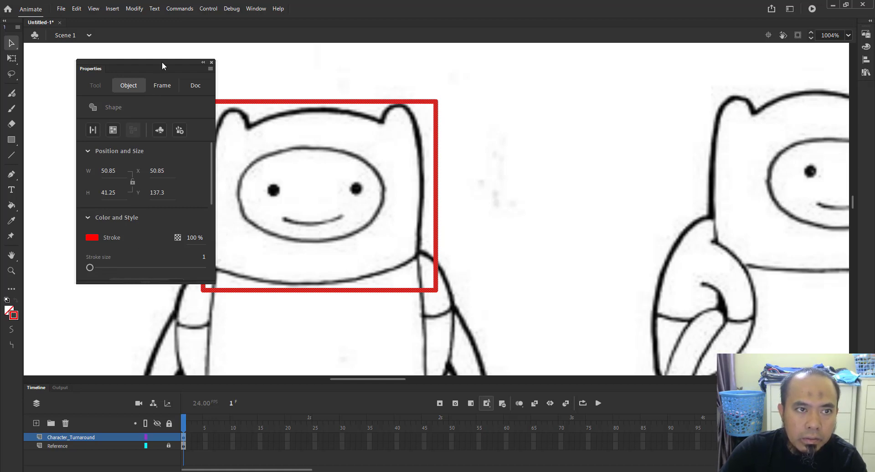
pyautogui.moveTo(163, 65); pyautogui.dragTo(123, 56)
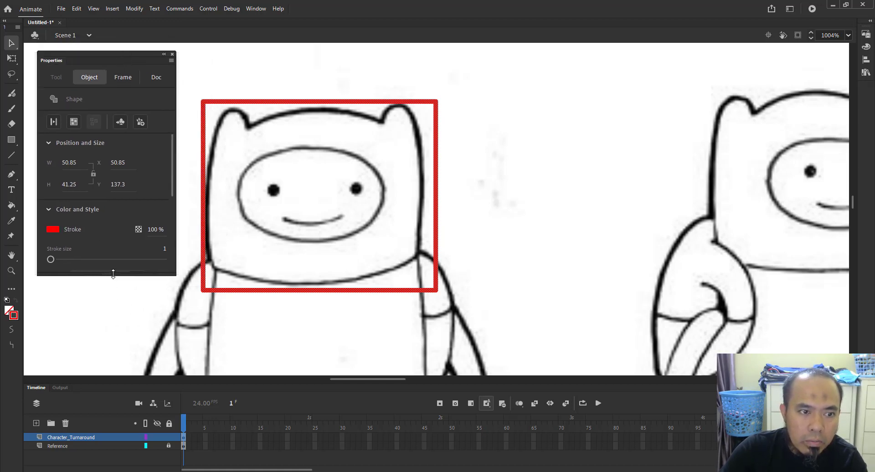
pyautogui.moveTo(113, 273); pyautogui.dragTo(112, 348)
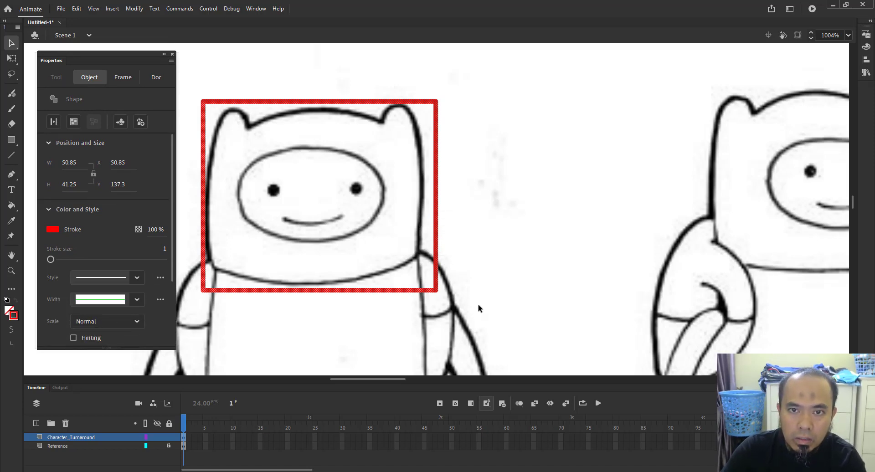
# - Set the head rectangle's stroke size to 0.5
pyautogui.press('z')
pyautogui.keyDown('alt'); pyautogui.click(622, 175); pyautogui.keyUp('alt')
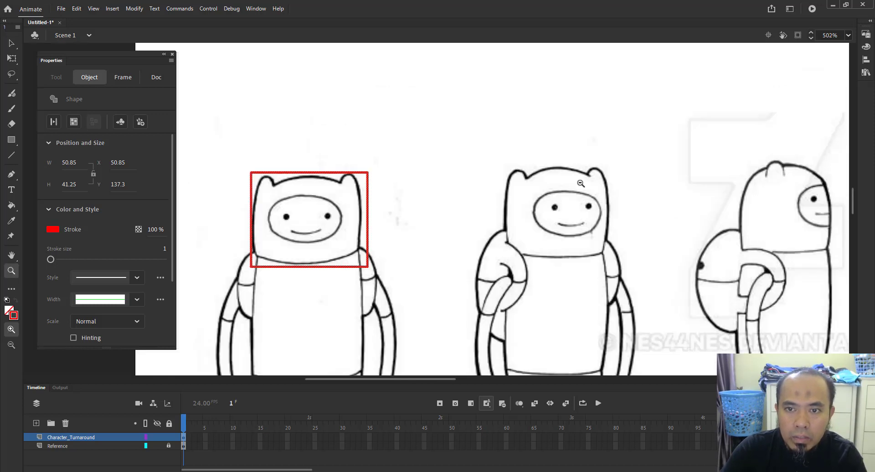
pyautogui.keyDown('alt'); pyautogui.click(580, 184); pyautogui.keyUp('alt')
pyautogui.keyDown('alt'); pyautogui.click(580, 183); pyautogui.keyUp('alt')
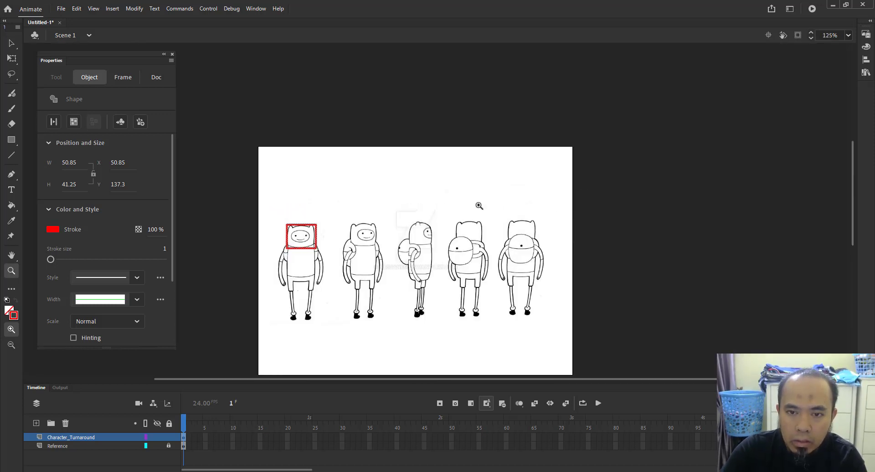
pyautogui.press('v')
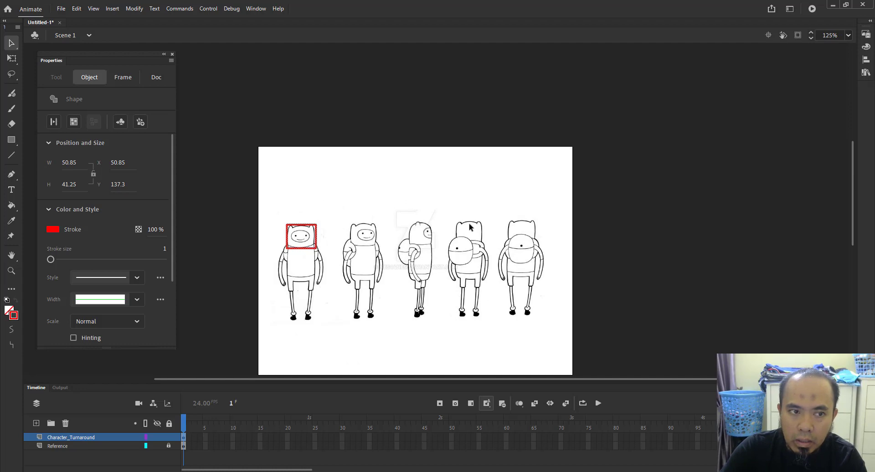
pyautogui.press('z')
pyautogui.moveTo(276, 220); pyautogui.dragTo(346, 268)
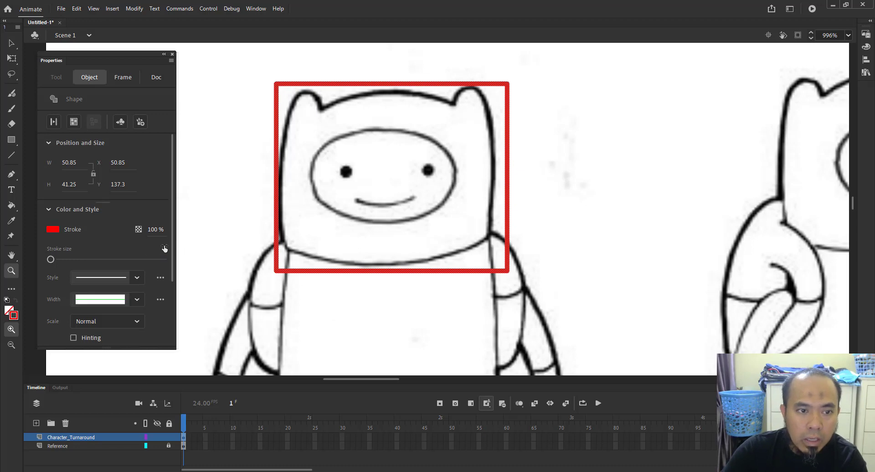
pyautogui.click(164, 248)
pyautogui.write('0.5')
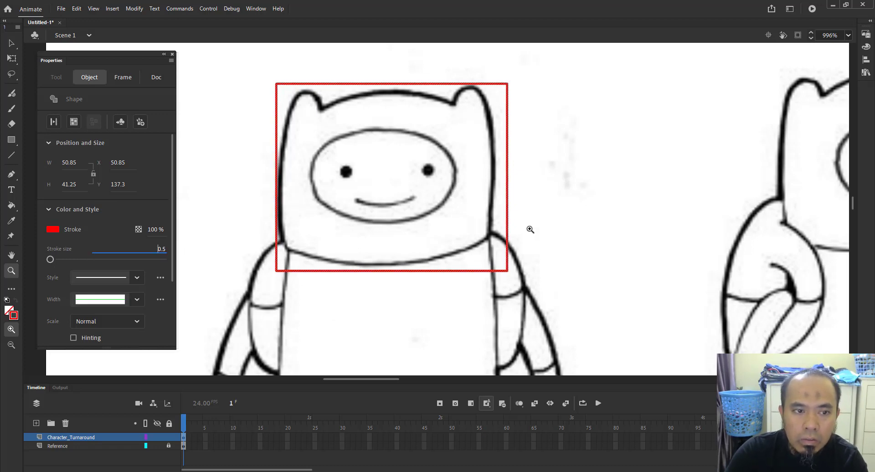
pyautogui.press('Return')
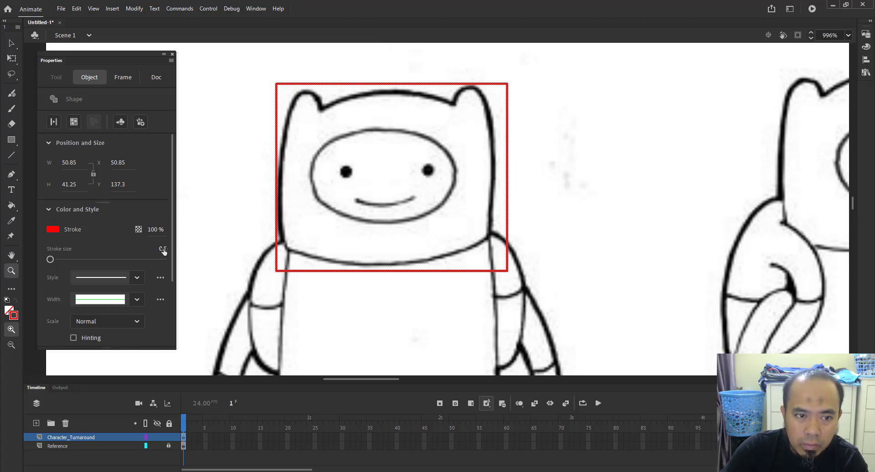
# - Set the head rectangle's stroke size to 0.75
pyautogui.write('0.')
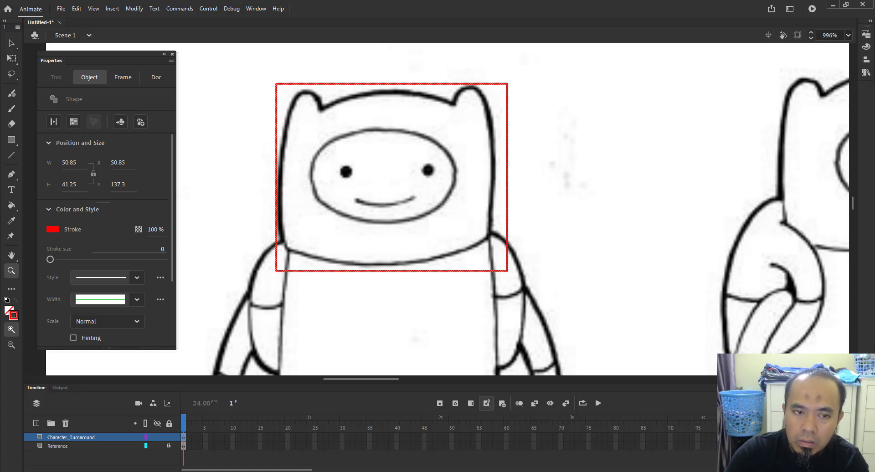
pyautogui.write('75')
pyautogui.press('Return')
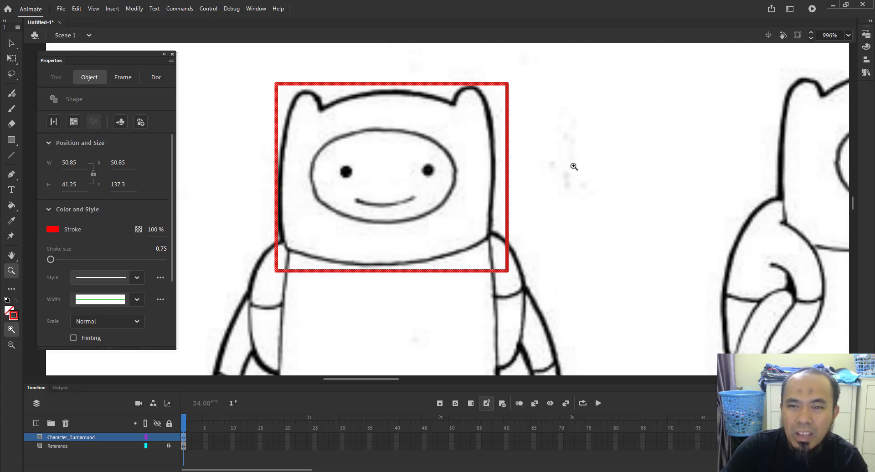
pyautogui.click(590, 164)
pyautogui.moveTo(246, 155); pyautogui.dragTo(500, 108)
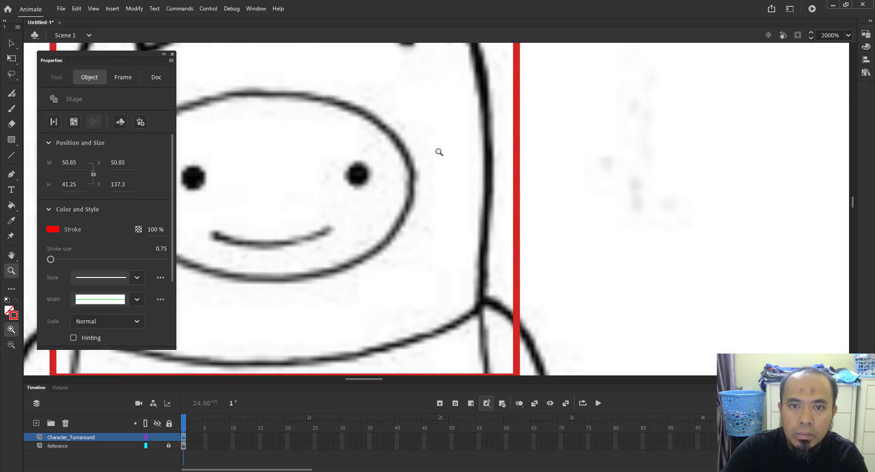
pyautogui.keyDown('alt'); pyautogui.click(439, 152); pyautogui.keyUp('alt')
pyautogui.moveTo(378, 198); pyautogui.dragTo(418, 193)
# - Deselect the head rectangle and pull its upper-right and lower-right corners inward onto the head's outline
pyautogui.press('v')
pyautogui.moveTo(382, 111); pyautogui.dragTo(441, 75)
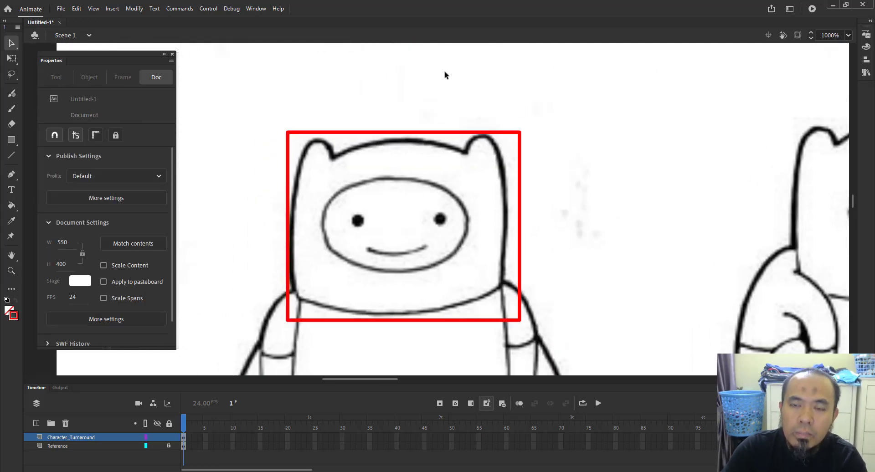
pyautogui.moveTo(518, 133); pyautogui.dragTo(498, 155)
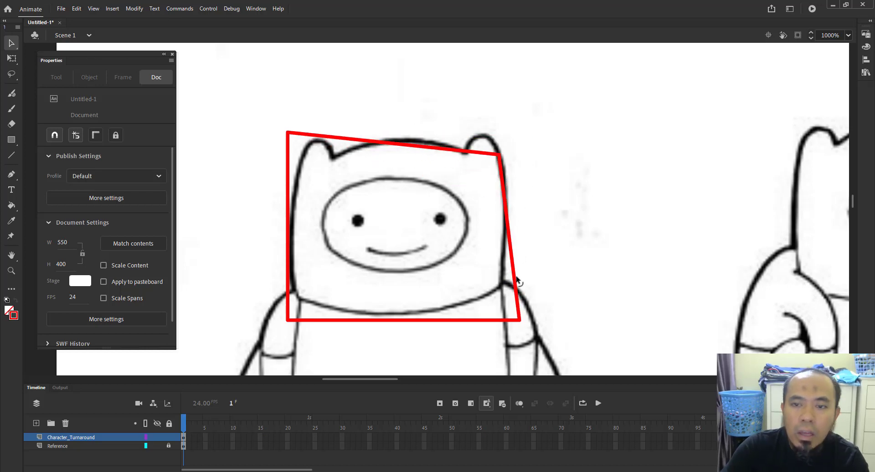
pyautogui.moveTo(520, 320); pyautogui.dragTo(499, 307)
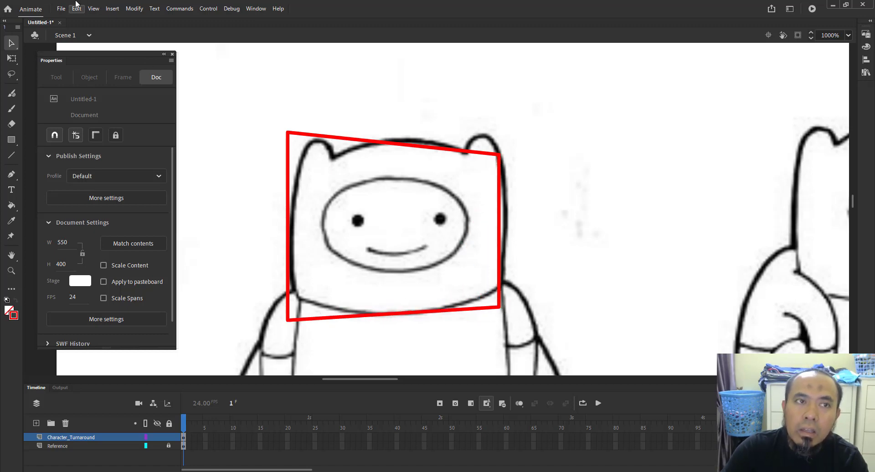
# - Turn off Snap Bitmaps to Pixels, Snap Align, Snap to Guides and Snap to Objects
pyautogui.click(93, 10)
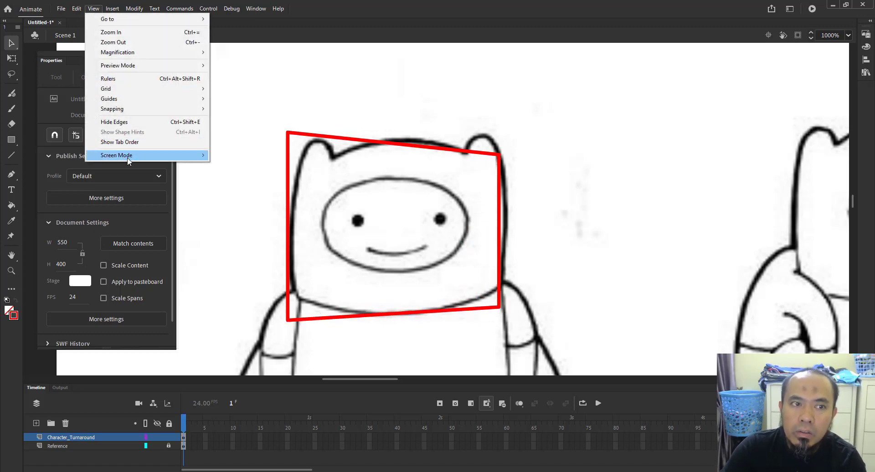
pyautogui.moveTo(197, 113)
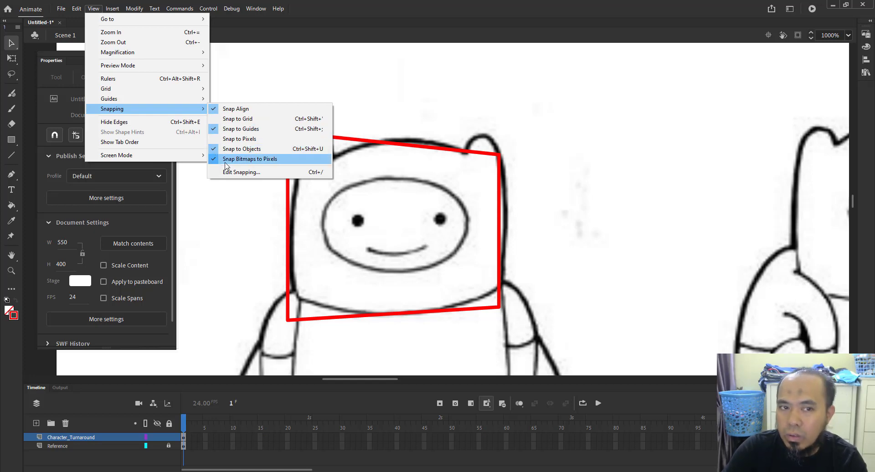
pyautogui.click(211, 159)
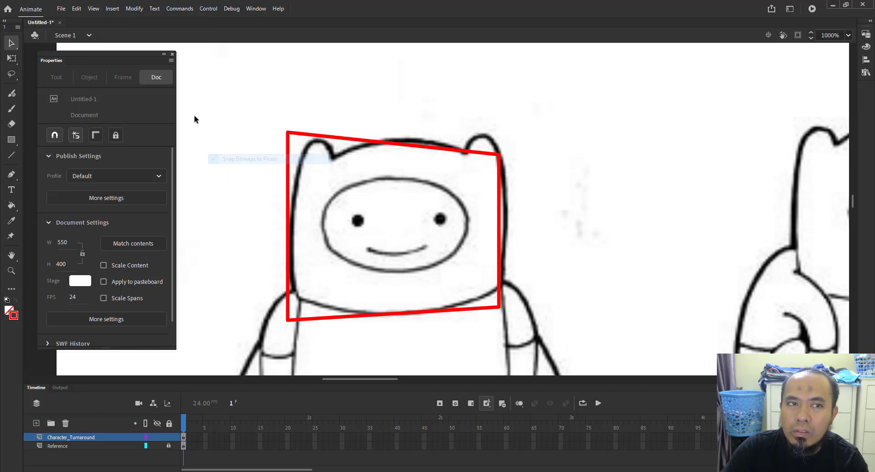
pyautogui.click(93, 8)
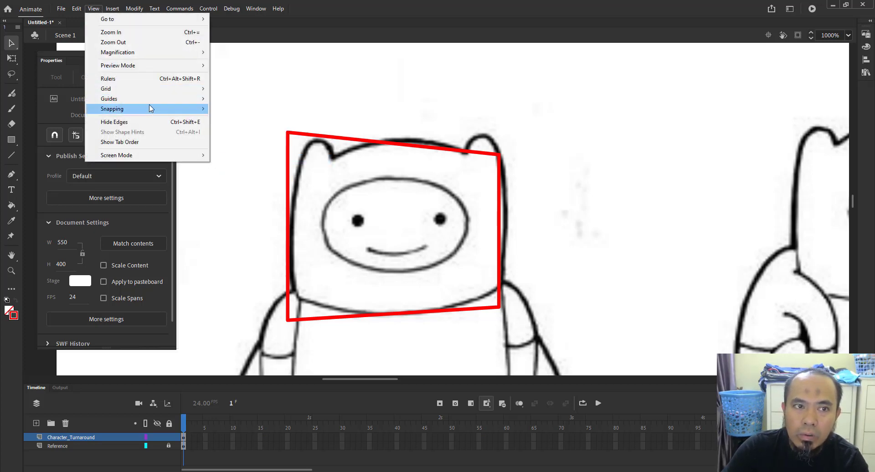
pyautogui.moveTo(153, 109)
pyautogui.click(221, 110)
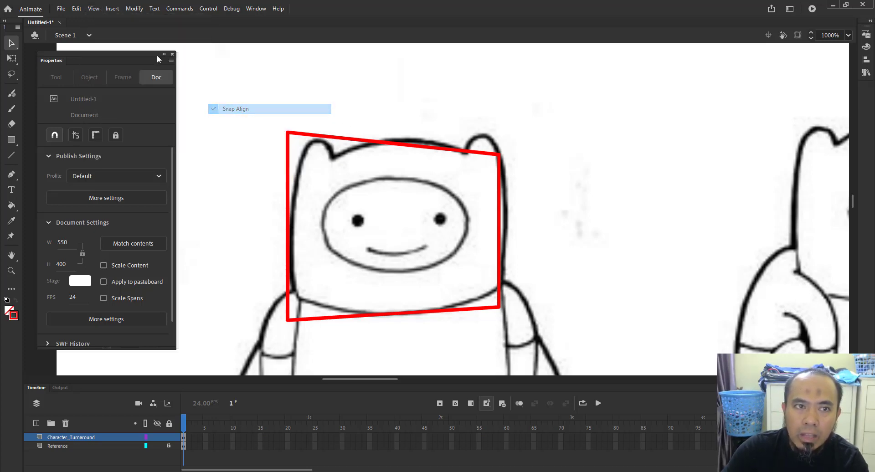
pyautogui.click(93, 8)
pyautogui.click(223, 129)
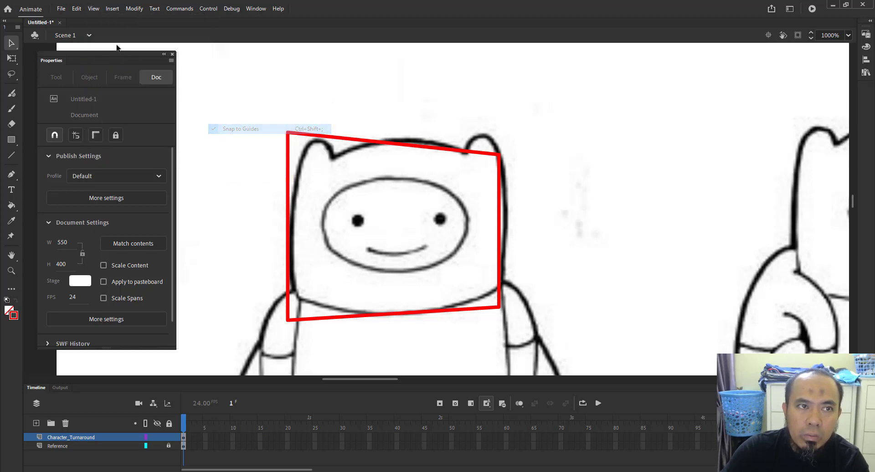
pyautogui.click(94, 8)
pyautogui.moveTo(125, 109)
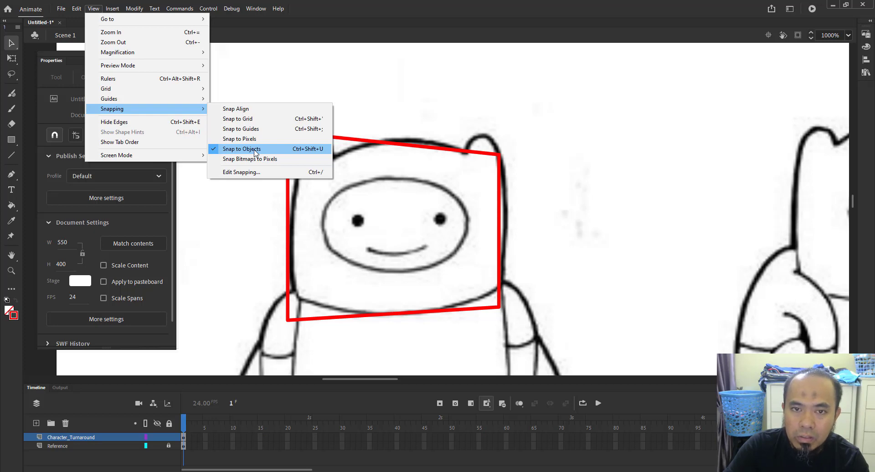
pyautogui.click(305, 153)
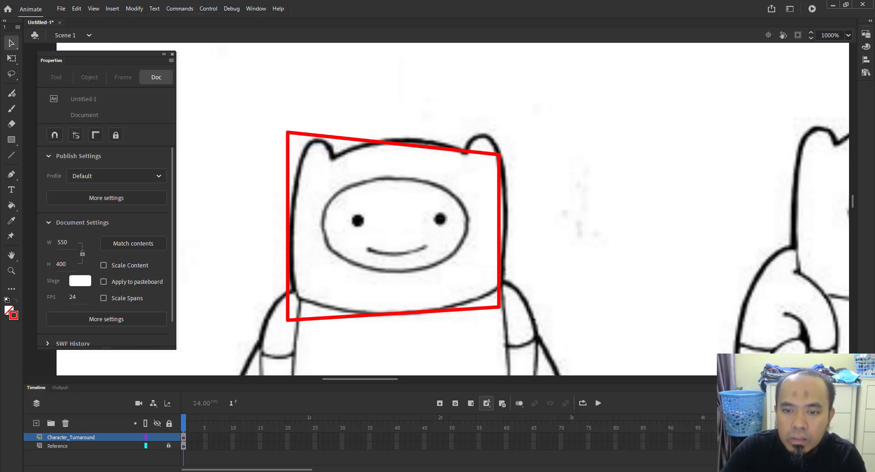
# - Place the red outline's lower-right corner where head and arm meet, and bow its right side outward along the head
pyautogui.moveTo(504, 315); pyautogui.dragTo(501, 285)
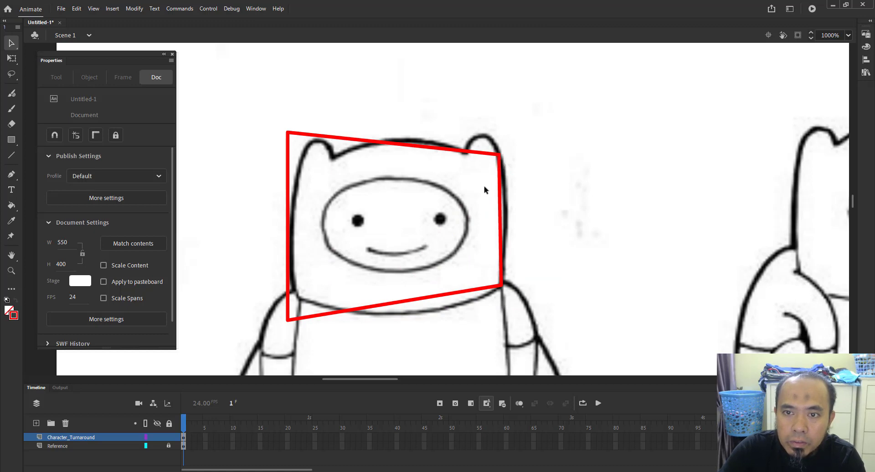
pyautogui.moveTo(498, 200); pyautogui.dragTo(507, 202)
pyautogui.moveTo(503, 285); pyautogui.dragTo(523, 313)
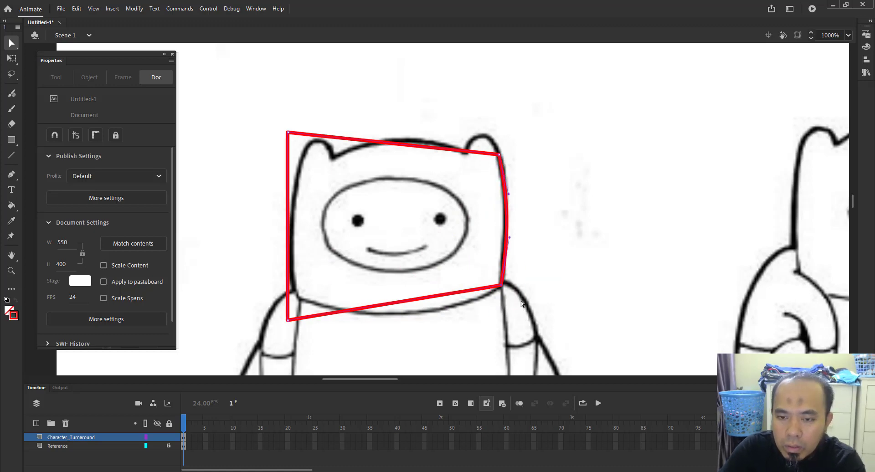
pyautogui.click(520, 300)
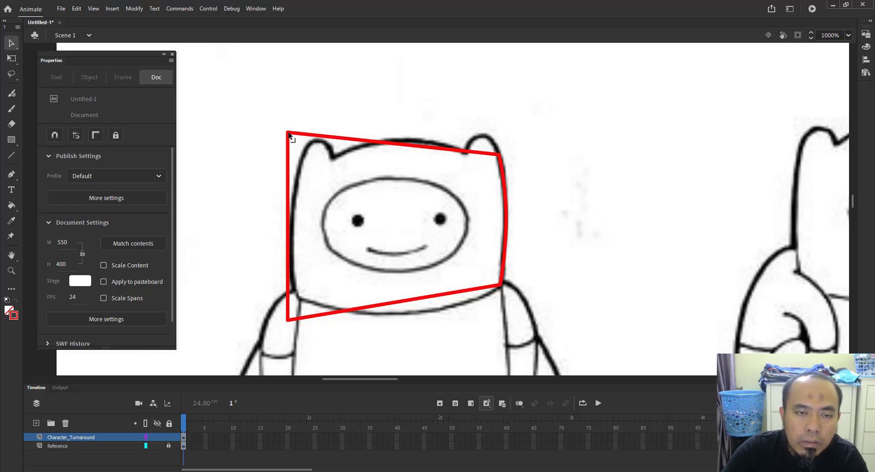
# - Move the red outline's two left corners onto the head's contour and bend its left side outward to follow it
pyautogui.moveTo(289, 135); pyautogui.dragTo(306, 154)
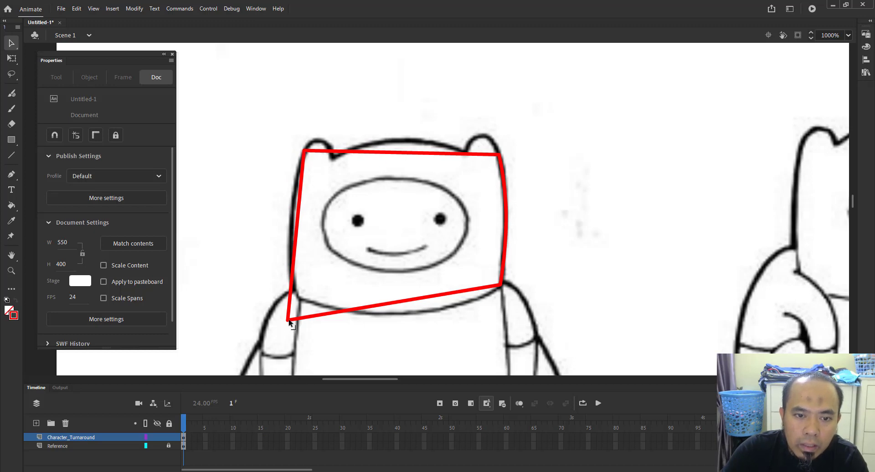
pyautogui.moveTo(288, 321); pyautogui.dragTo(298, 298)
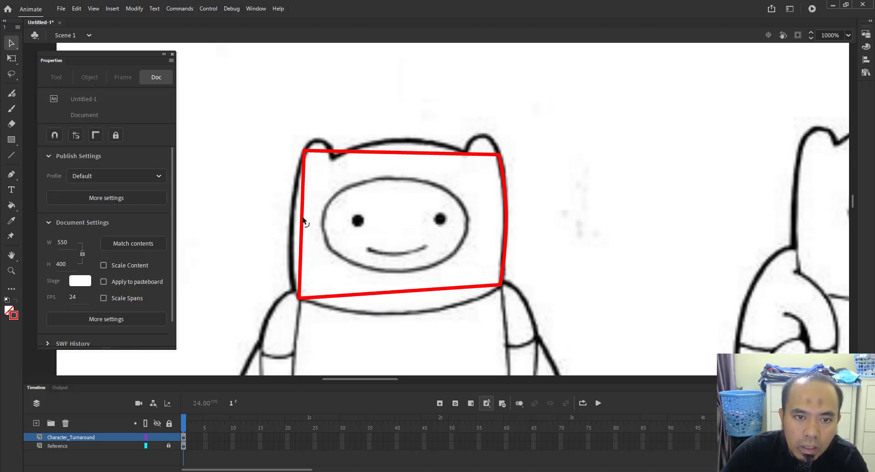
pyautogui.moveTo(301, 221); pyautogui.dragTo(296, 221)
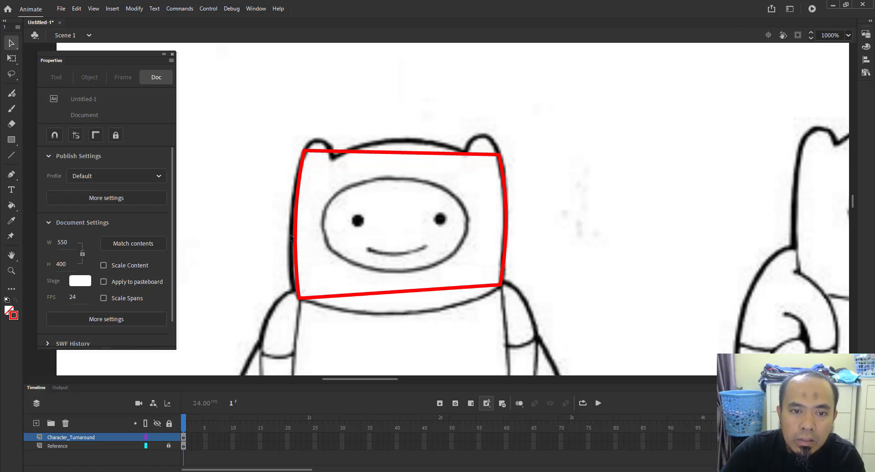
pyautogui.moveTo(296, 236); pyautogui.dragTo(293, 251)
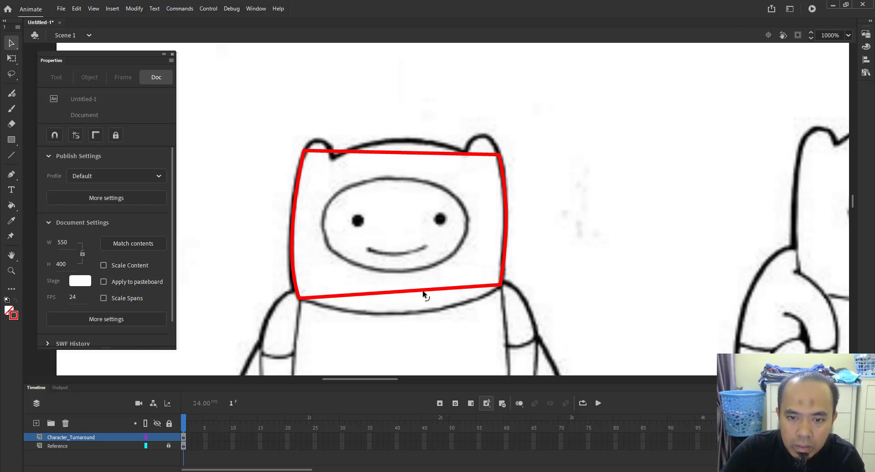
# - Curve the red outline's bottom edge down along the head's lower contour and nudge its lower-right anchor point slightly down
pyautogui.moveTo(424, 292); pyautogui.dragTo(430, 315)
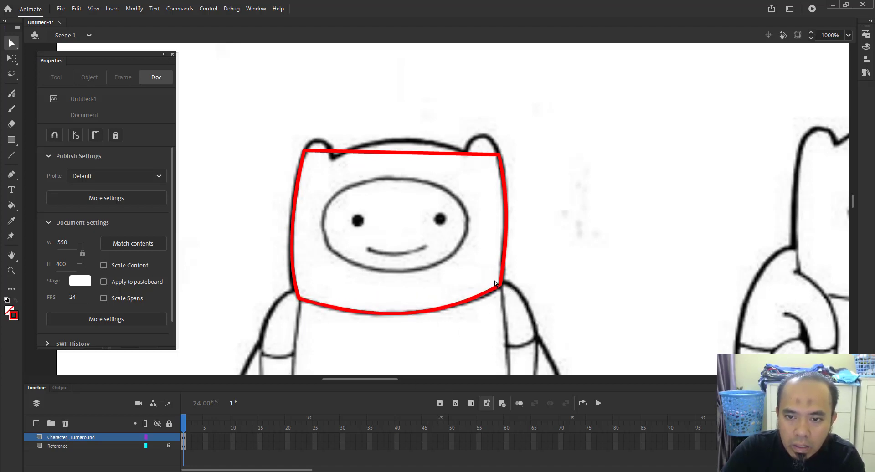
pyautogui.moveTo(501, 291); pyautogui.dragTo(507, 296)
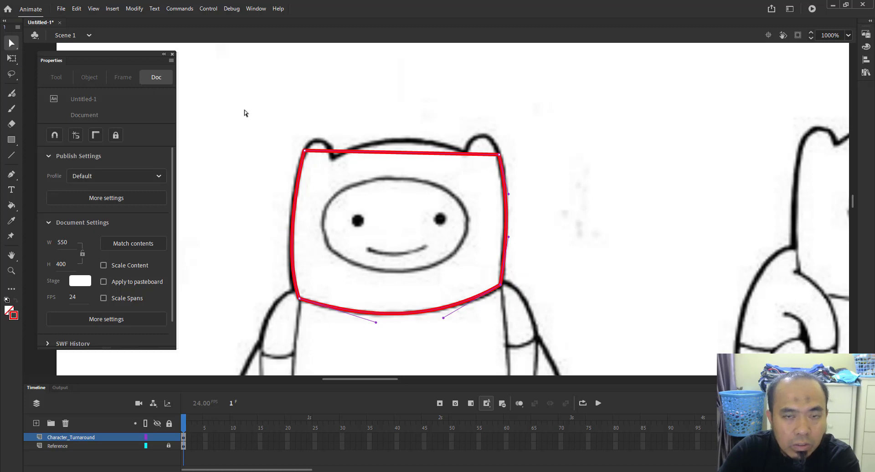
pyautogui.press('Down')
pyautogui.press('Down')
pyautogui.press('Down')
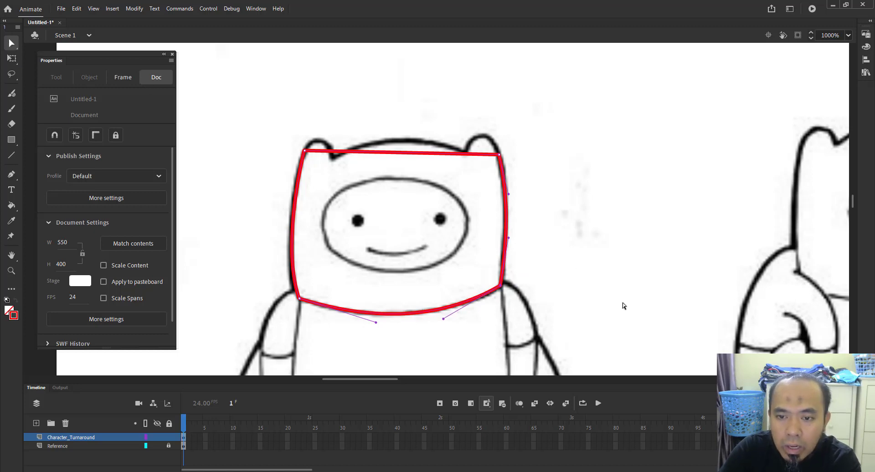
pyautogui.click(593, 248)
# - Draw two short red lines across the outline's top edge, one at the inner base of each ear
pyautogui.press('z')
pyautogui.moveTo(269, 95); pyautogui.dragTo(588, 242)
pyautogui.press('v')
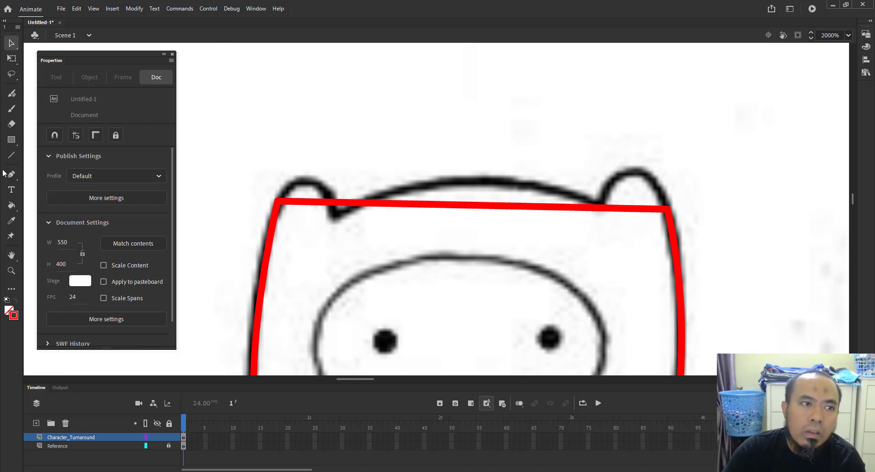
pyautogui.click(12, 156)
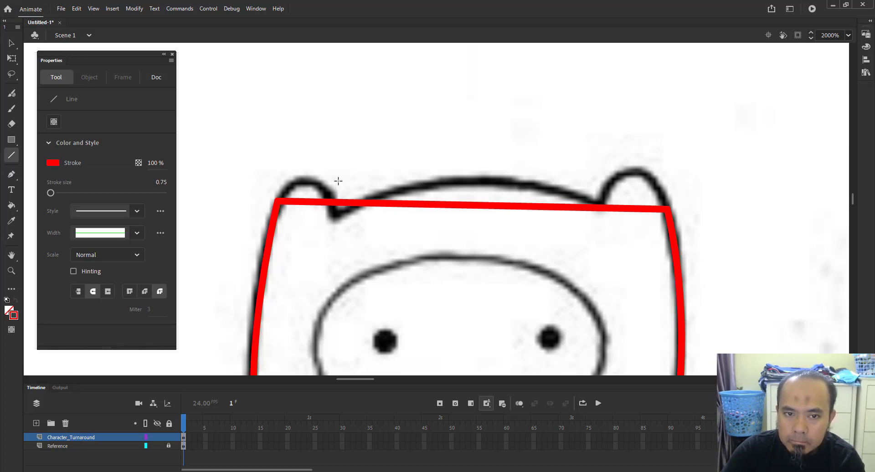
pyautogui.moveTo(341, 168); pyautogui.dragTo(333, 250)
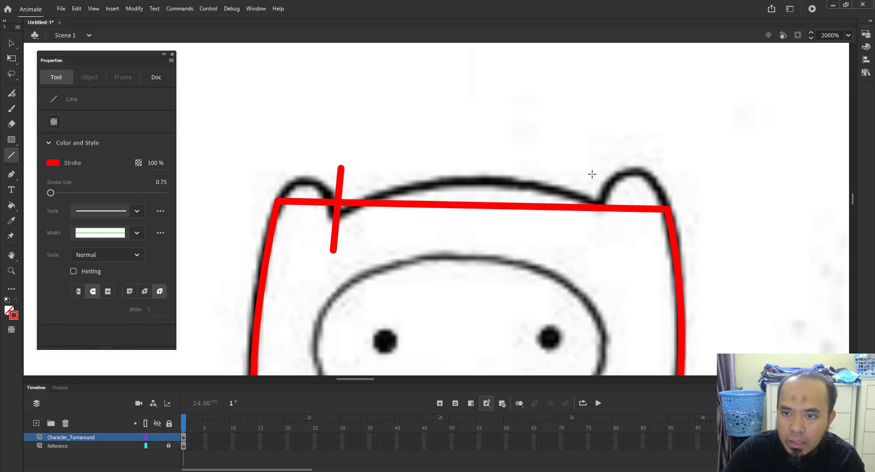
pyautogui.moveTo(588, 169); pyautogui.dragTo(614, 244)
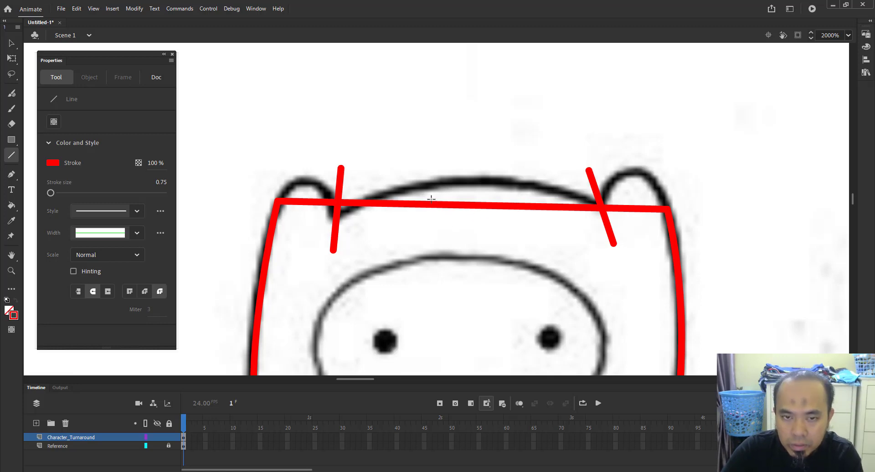
pyautogui.press('v')
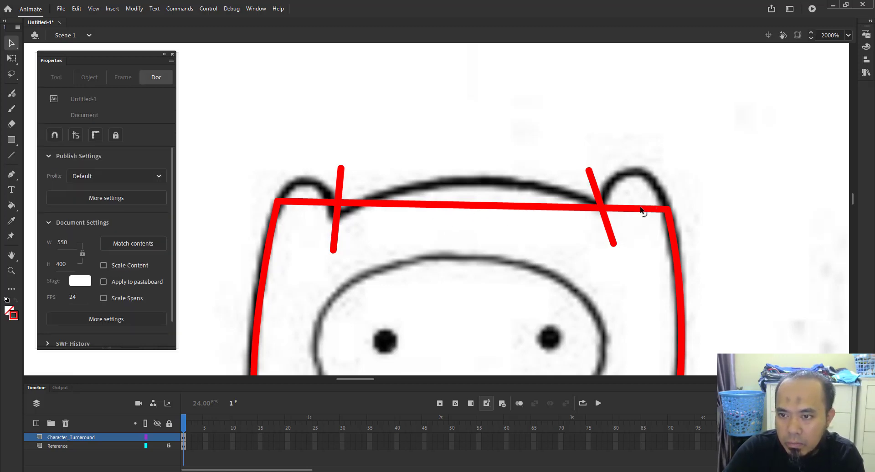
# - Bend the red outline's top segments upward to follow both ears and the crown between them
pyautogui.moveTo(640, 209); pyautogui.dragTo(639, 168)
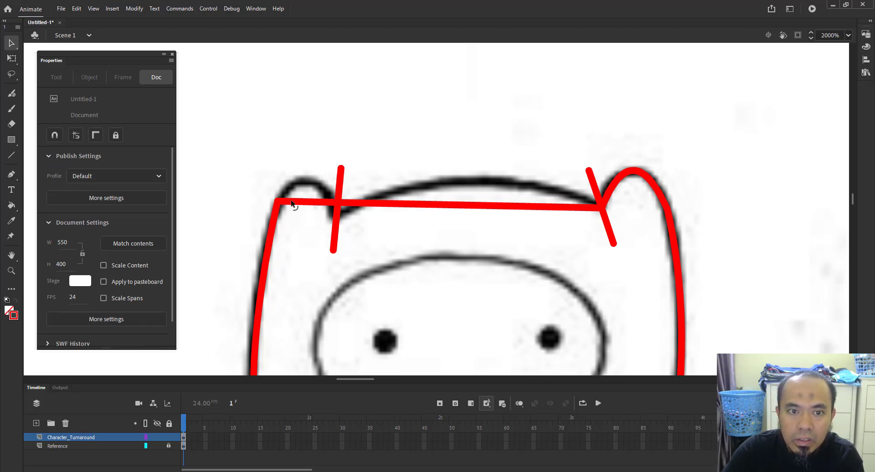
pyautogui.moveTo(304, 199); pyautogui.dragTo(302, 179)
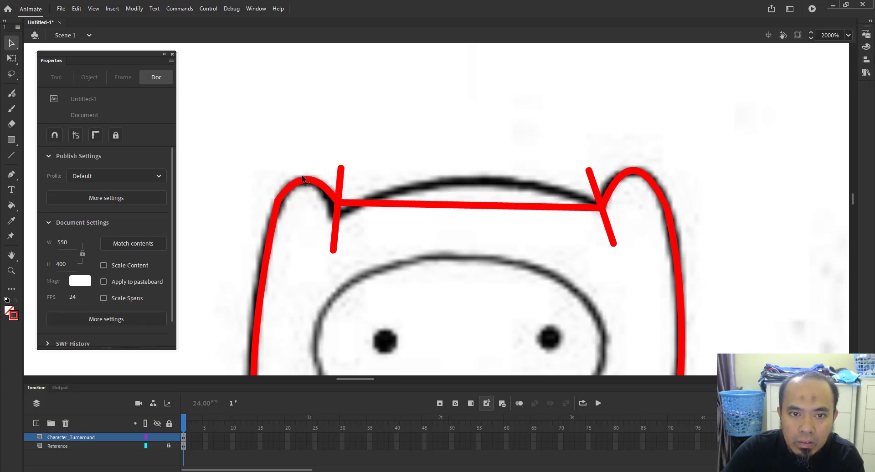
pyautogui.moveTo(464, 205); pyautogui.dragTo(482, 182)
# - Delete the two short red guide lines crossing the outline at the inner base of each ear
pyautogui.click(342, 184)
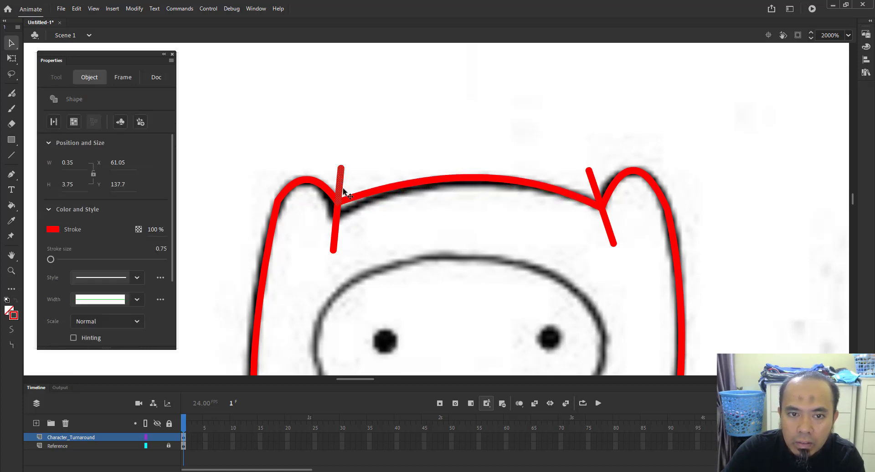
pyautogui.keyDown('shift'); pyautogui.click(337, 233); pyautogui.keyUp('shift')
pyautogui.keyDown('shift'); pyautogui.click(593, 184); pyautogui.keyUp('shift')
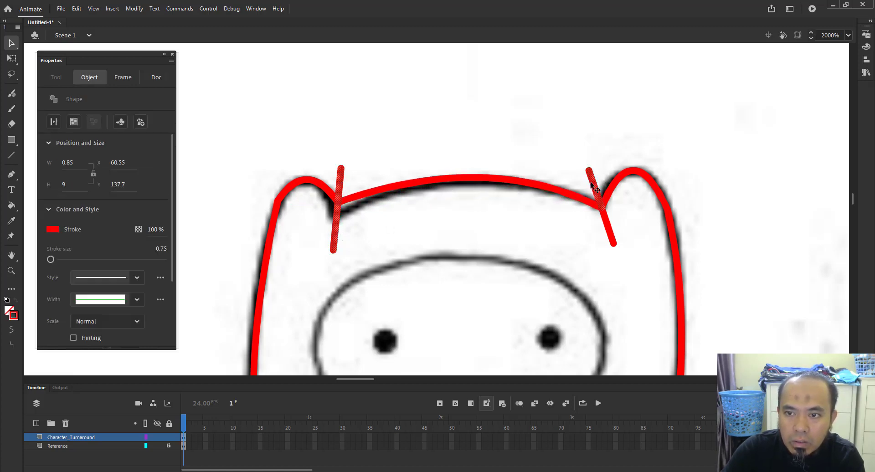
pyautogui.keyDown('shift'); pyautogui.click(606, 223); pyautogui.keyUp('shift')
pyautogui.press('Delete')
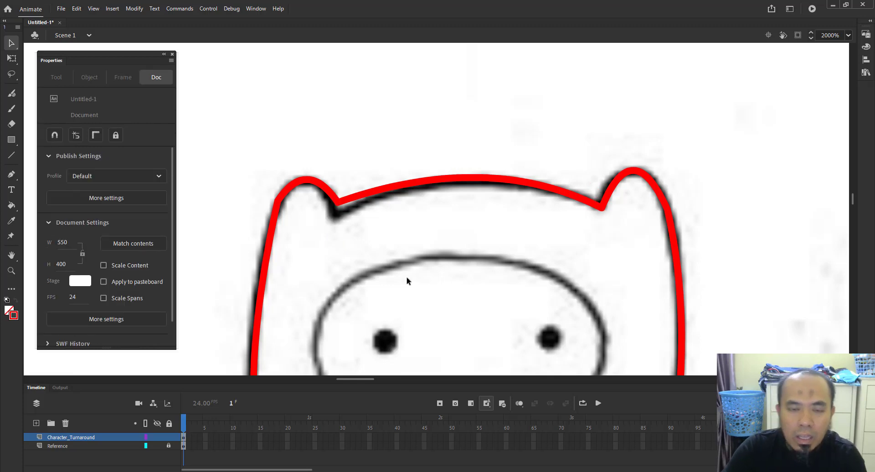
# - Move the outline's corner points at the inner base of both ears onto the reference contour
pyautogui.press('z')
pyautogui.moveTo(243, 131); pyautogui.dragTo(469, 307)
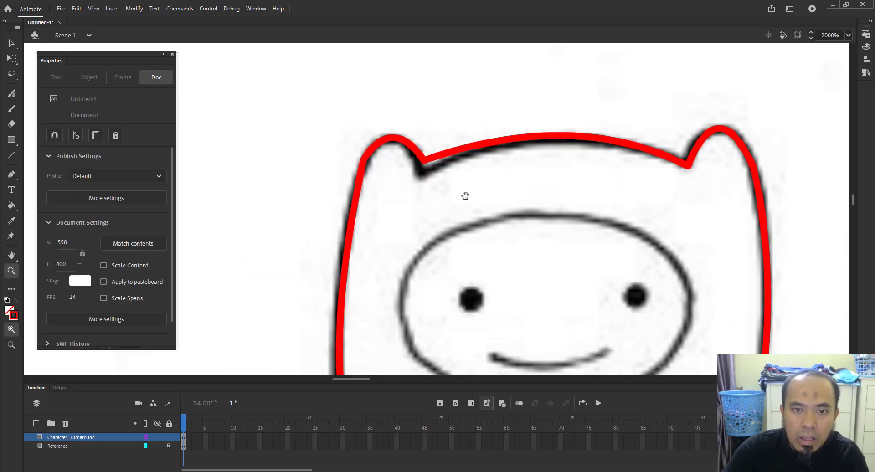
pyautogui.press('v')
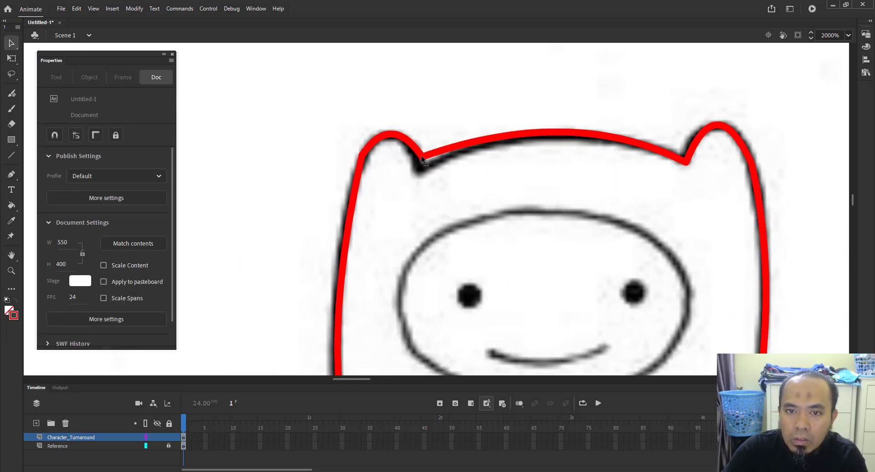
pyautogui.moveTo(422, 158); pyautogui.dragTo(419, 172)
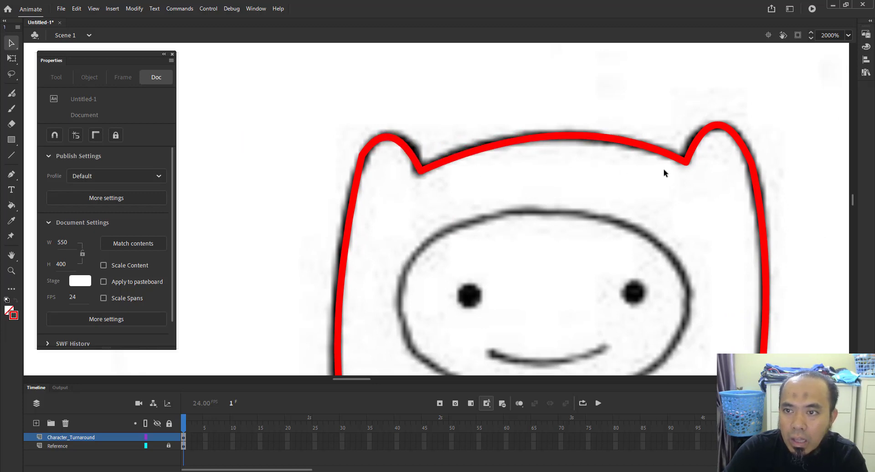
pyautogui.moveTo(685, 162)
pyautogui.mouseDown()
pyautogui.moveTo(679, 147)
pyautogui.moveTo(684, 160)
pyautogui.mouseUp()
pyautogui.moveTo(714, 225); pyautogui.dragTo(660, 246)
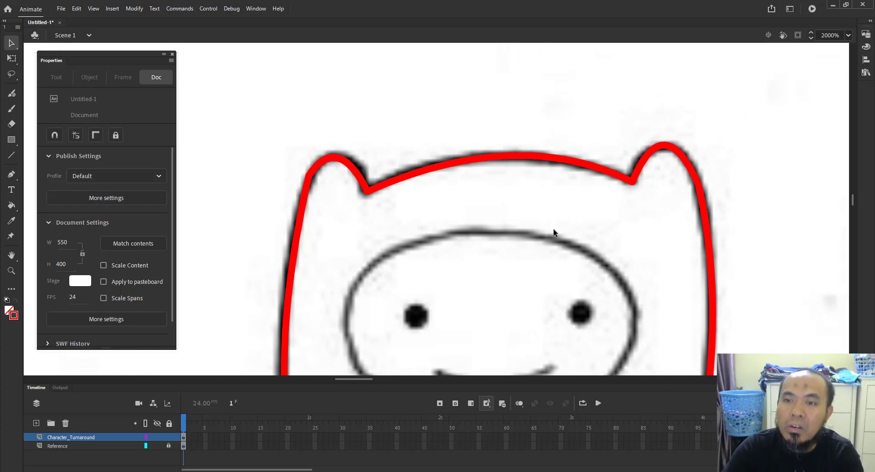
# - Use the Subselection tool to widen the right ear's curve by pulling its two tangent handles outward
pyautogui.click(15, 47)
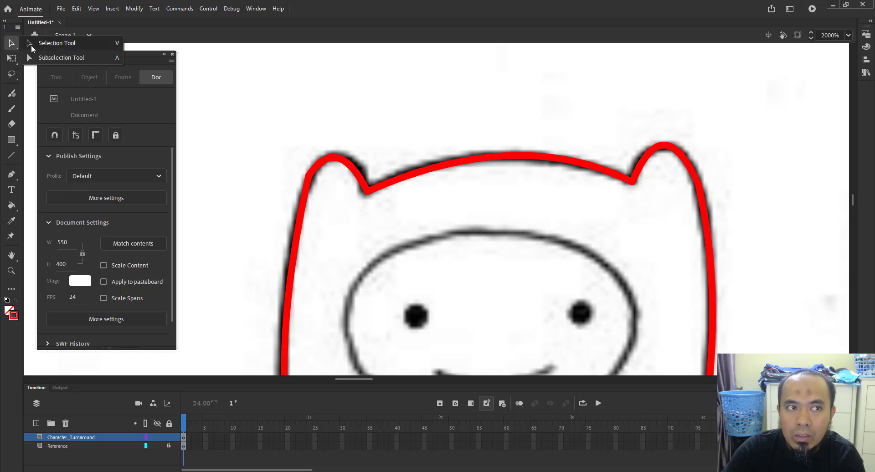
pyautogui.click(53, 57)
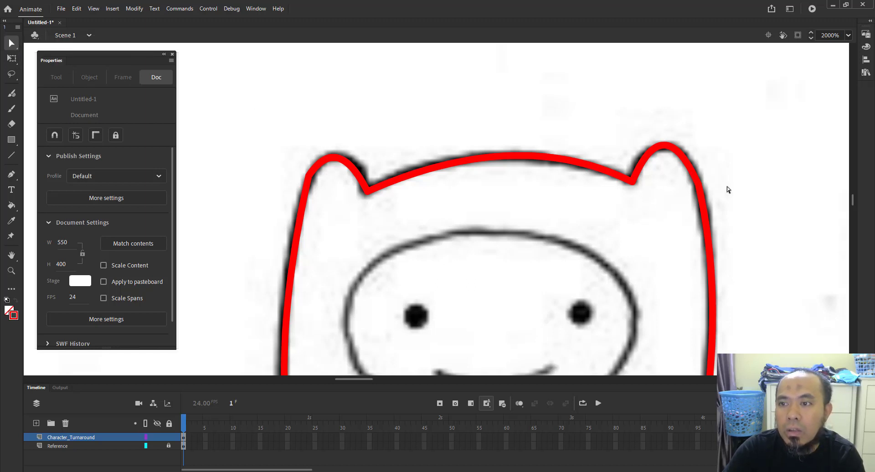
pyautogui.moveTo(726, 166); pyautogui.dragTo(687, 206)
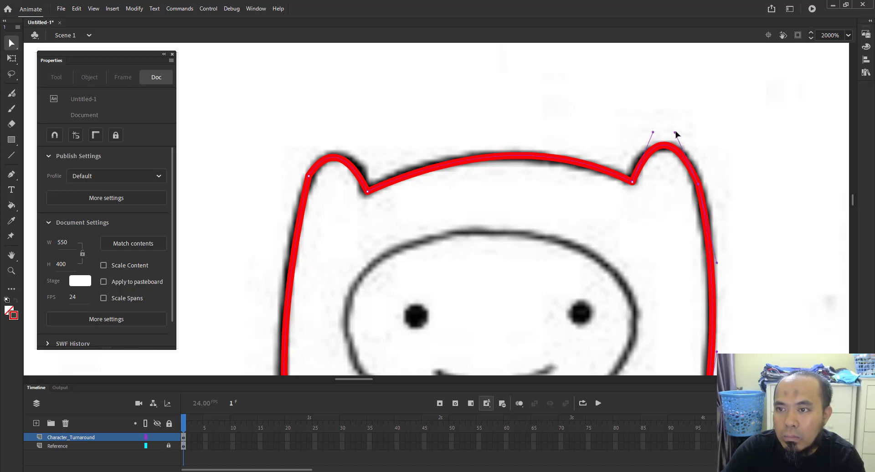
pyautogui.moveTo(676, 134); pyautogui.dragTo(689, 133)
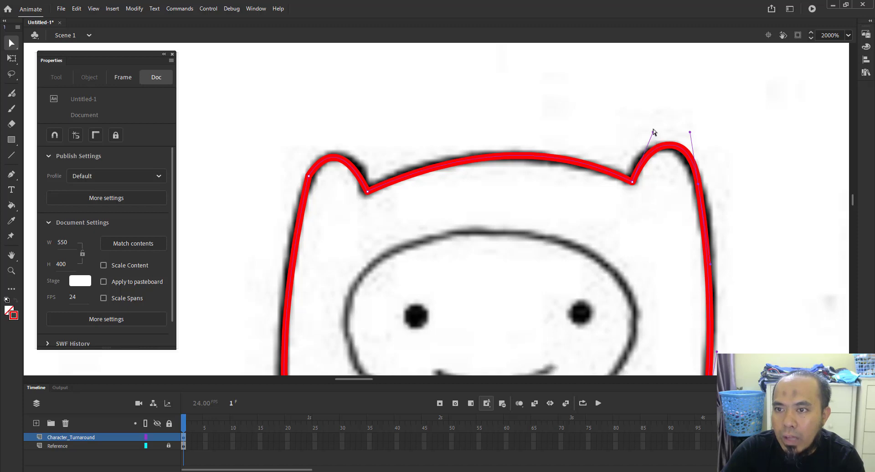
pyautogui.moveTo(652, 132); pyautogui.dragTo(640, 136)
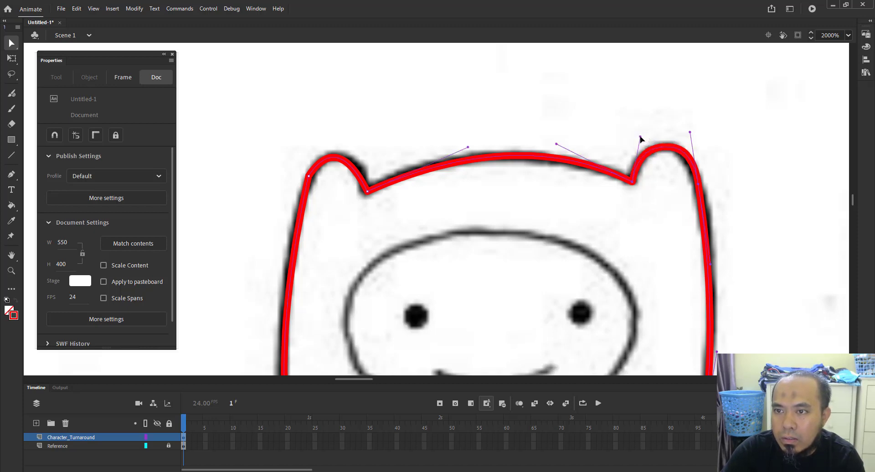
pyautogui.moveTo(617, 305); pyautogui.dragTo(665, 279)
# - Shorten the lower tangent handle at the left ear's outer anchor point and nudge that point slightly down and right
pyautogui.moveTo(343, 132); pyautogui.dragTo(391, 171)
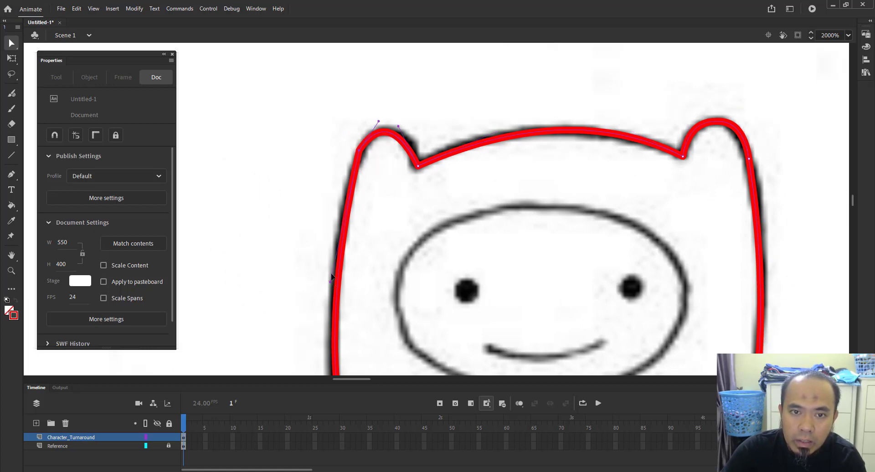
pyautogui.moveTo(331, 275); pyautogui.dragTo(331, 198)
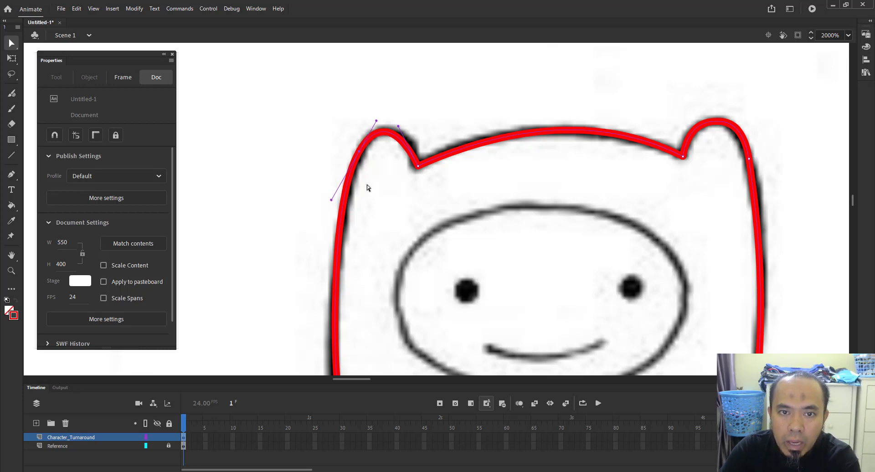
pyautogui.press('Down')
pyautogui.press('Down')
pyautogui.press('Down')
pyautogui.press('Down')
pyautogui.press('Down')
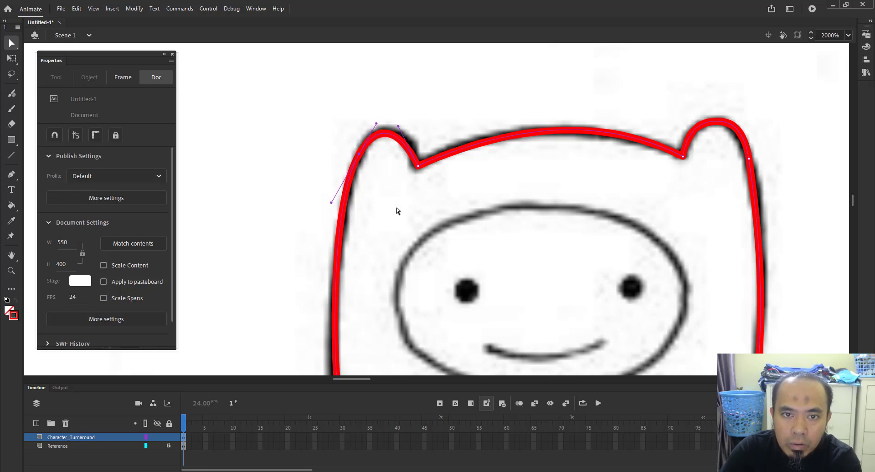
pyautogui.press('Right')
pyautogui.press('Right')
pyautogui.press('Right')
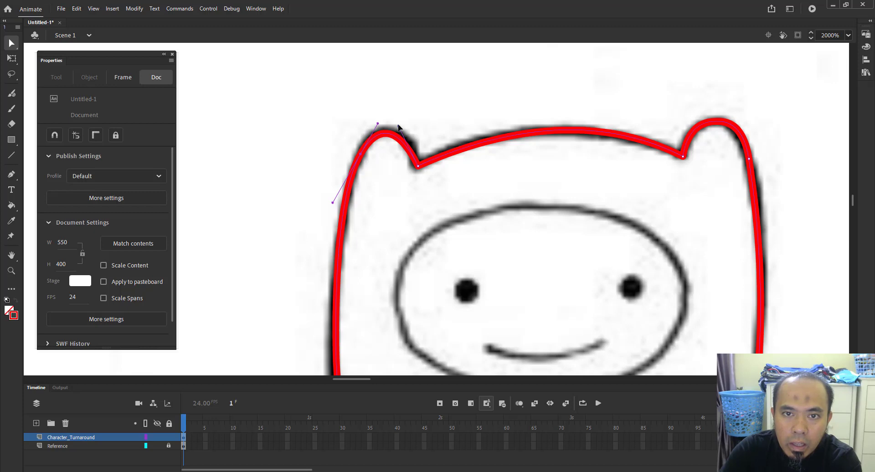
# - Nudge the left ear's inner base point left and down, and adjust its handles to fit the ear and crown
pyautogui.moveTo(397, 128); pyautogui.dragTo(410, 198)
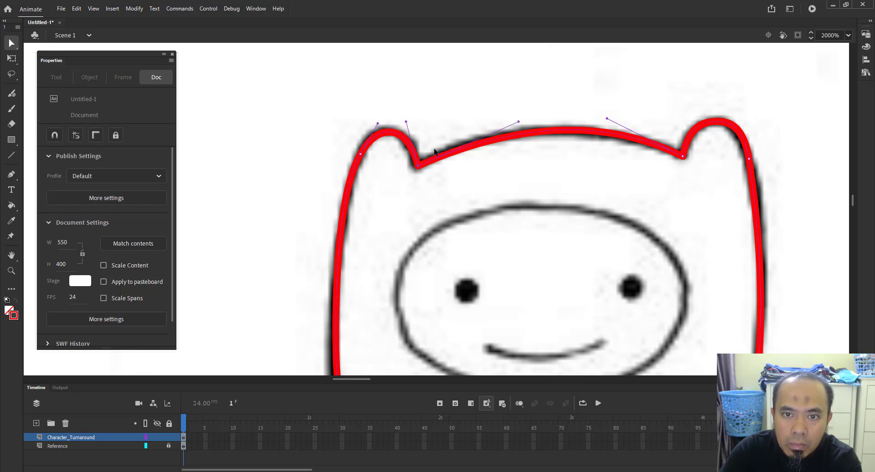
pyautogui.press('Left')
pyautogui.press('Left')
pyautogui.press('Left')
pyautogui.press('Left')
pyautogui.press('Down')
pyautogui.press('Down')
pyautogui.press('Down')
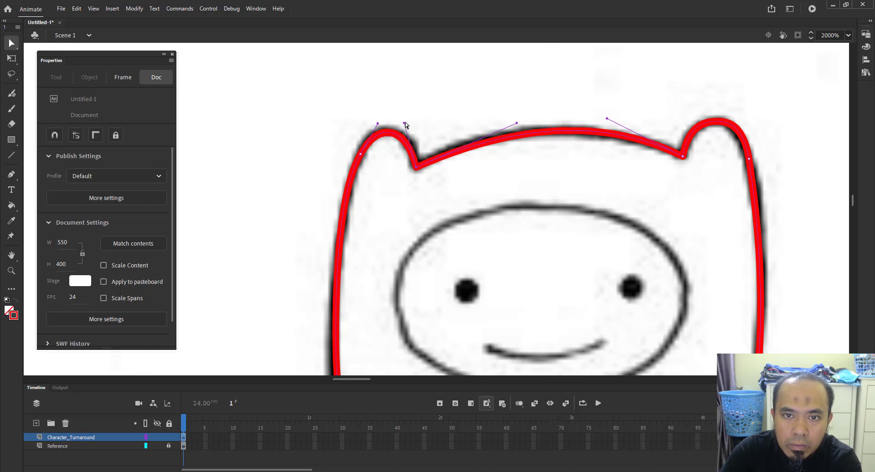
pyautogui.moveTo(405, 124); pyautogui.dragTo(413, 122)
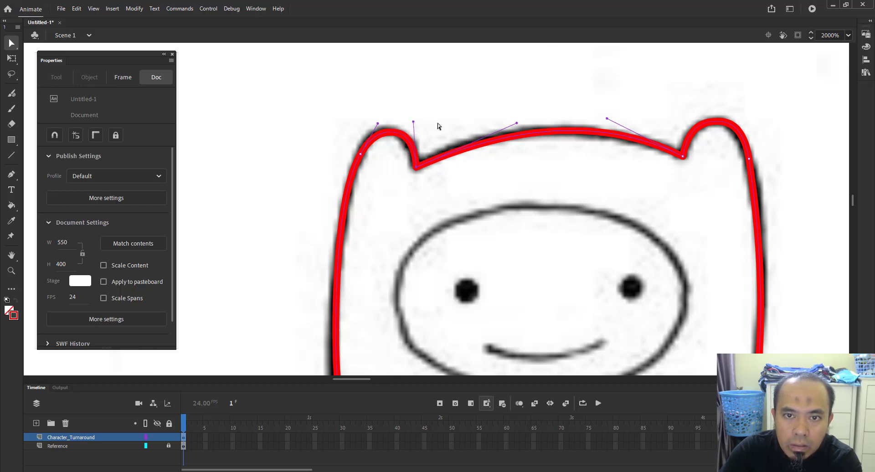
pyautogui.moveTo(517, 123); pyautogui.dragTo(494, 122)
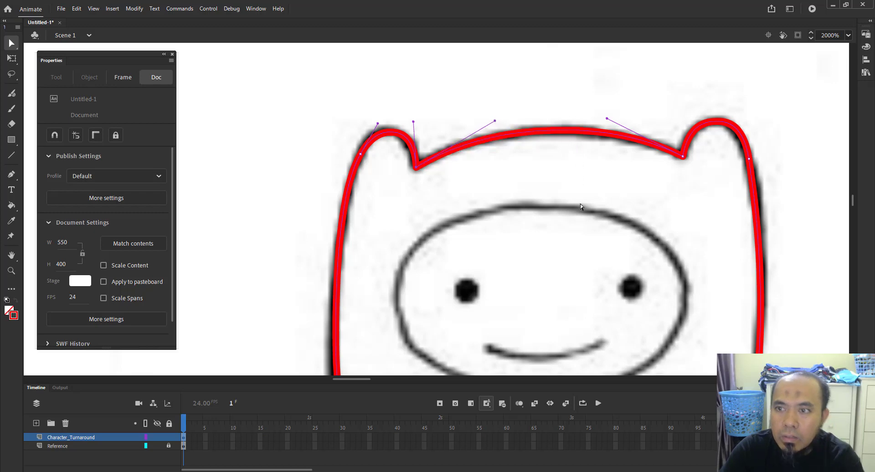
# - Hide the Reference layer to inspect the traced head outline on its own, and show the layer again
pyautogui.press('z')
pyautogui.keyDown('alt'); pyautogui.click(551, 227); pyautogui.keyUp('alt')
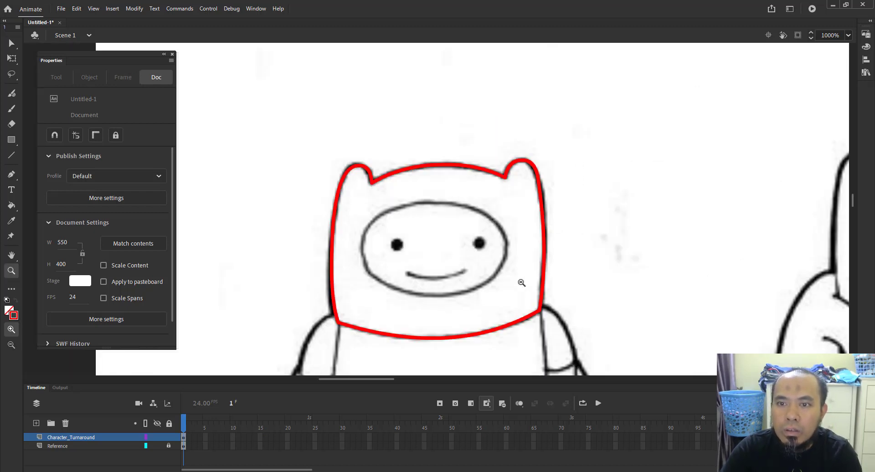
pyautogui.moveTo(414, 290); pyautogui.dragTo(377, 195)
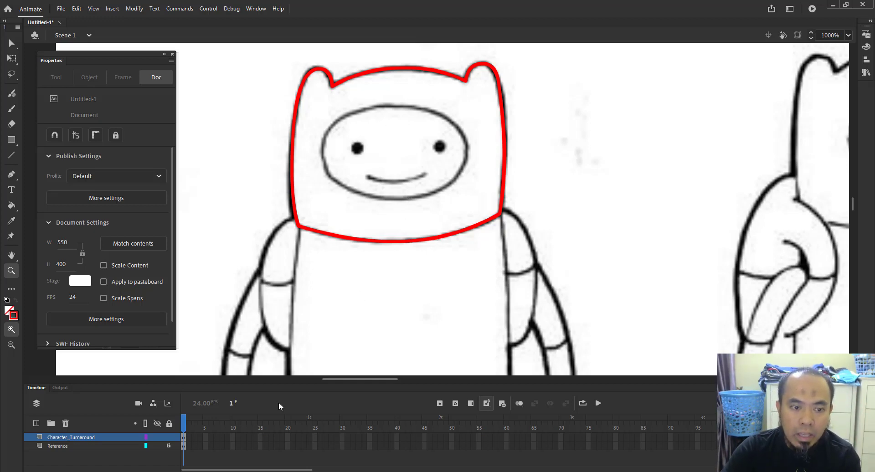
pyautogui.click(157, 445)
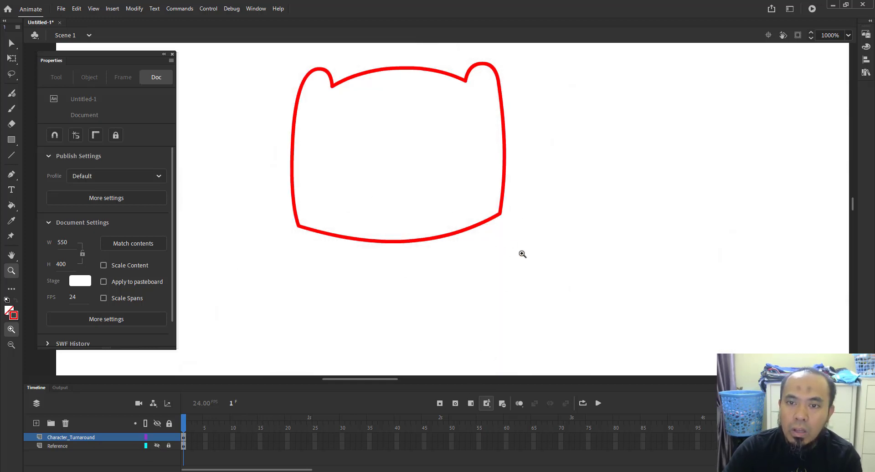
pyautogui.press('space')
pyautogui.moveTo(524, 265); pyautogui.dragTo(551, 307)
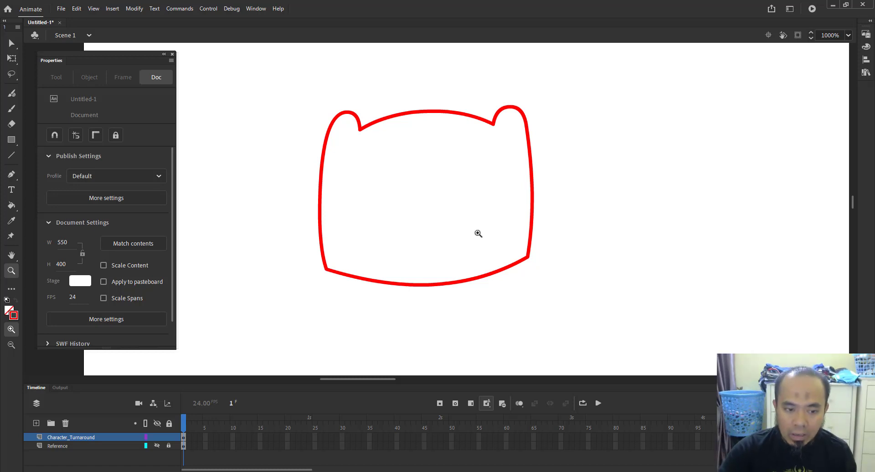
pyautogui.click(158, 446)
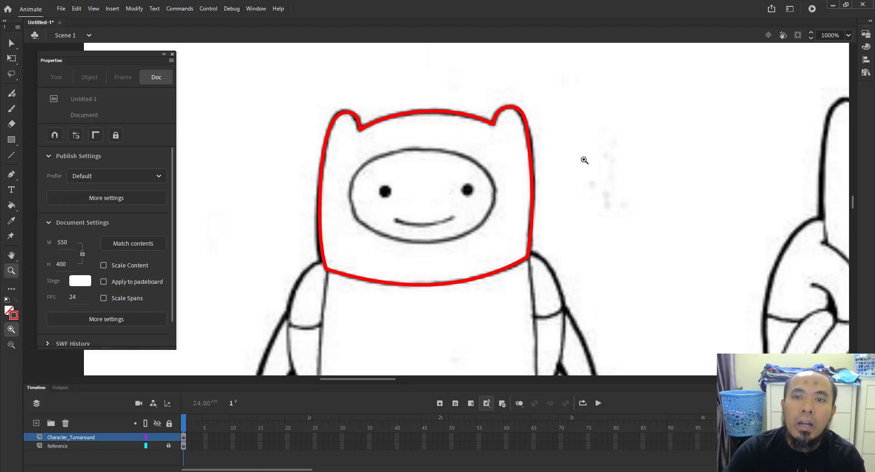
# - Draw an unfilled red oval about 31 by 21 px from the face's center, following the reference face outline
pyautogui.press('v')
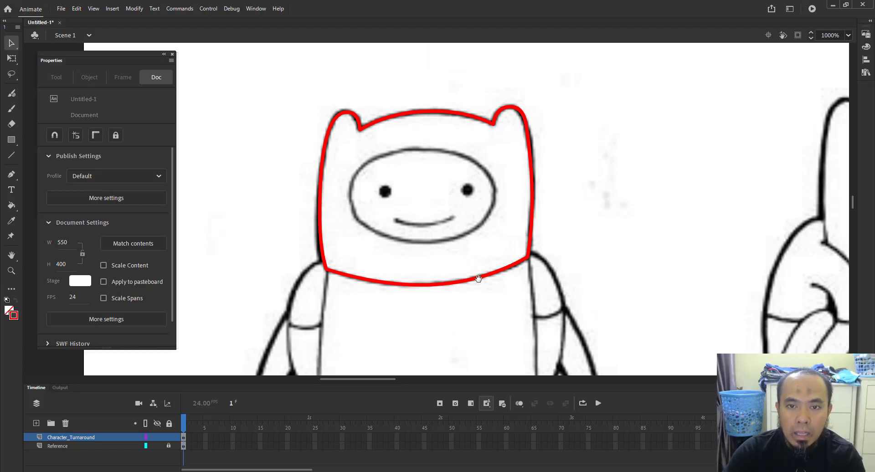
pyautogui.moveTo(485, 297); pyautogui.dragTo(471, 283)
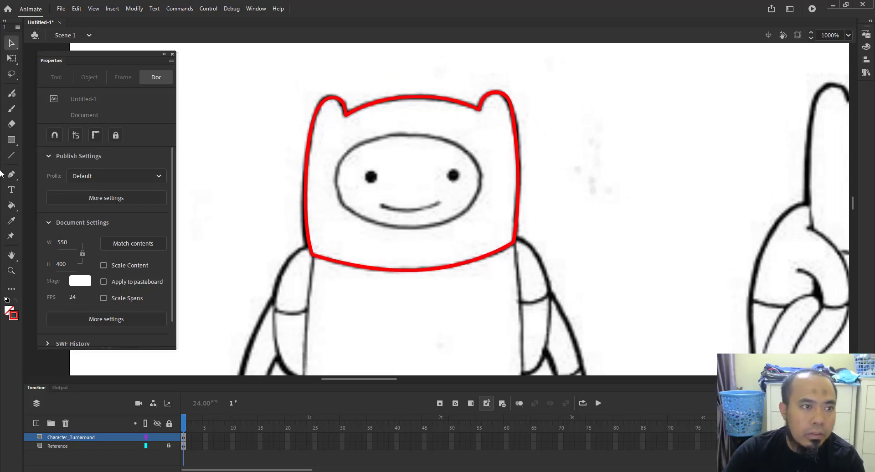
pyautogui.click(12, 140)
pyautogui.click(50, 169)
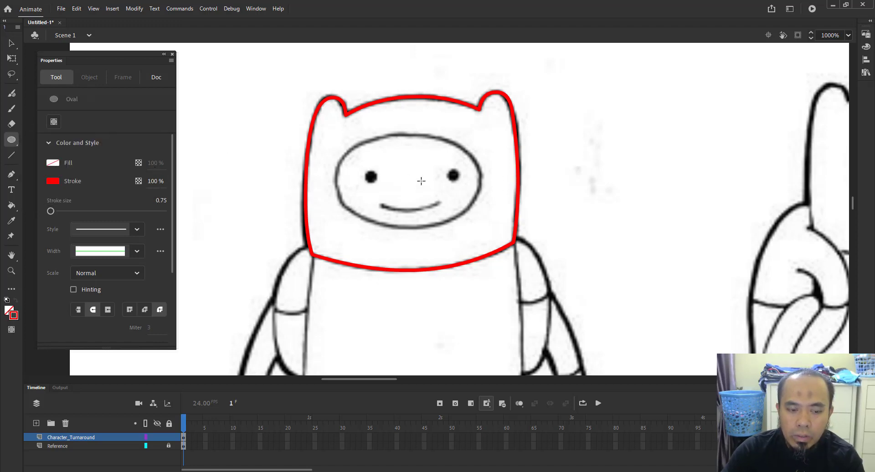
pyautogui.moveTo(405, 182); pyautogui.dragTo(469, 134)
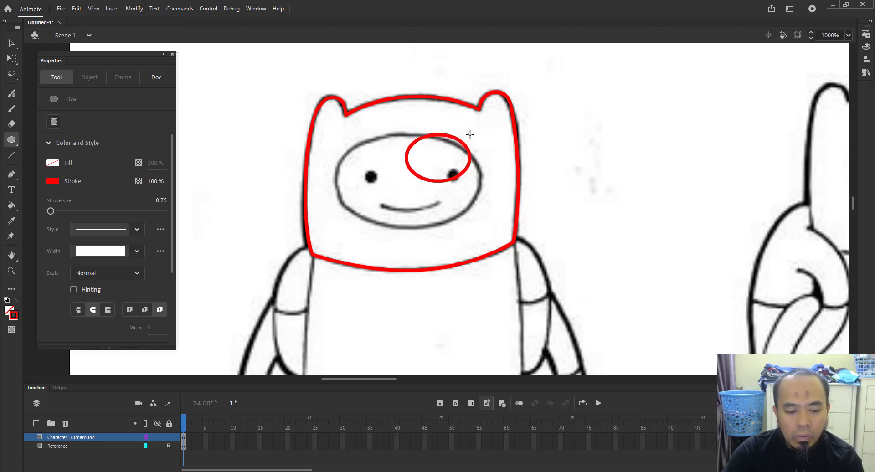
pyautogui.press('alt')
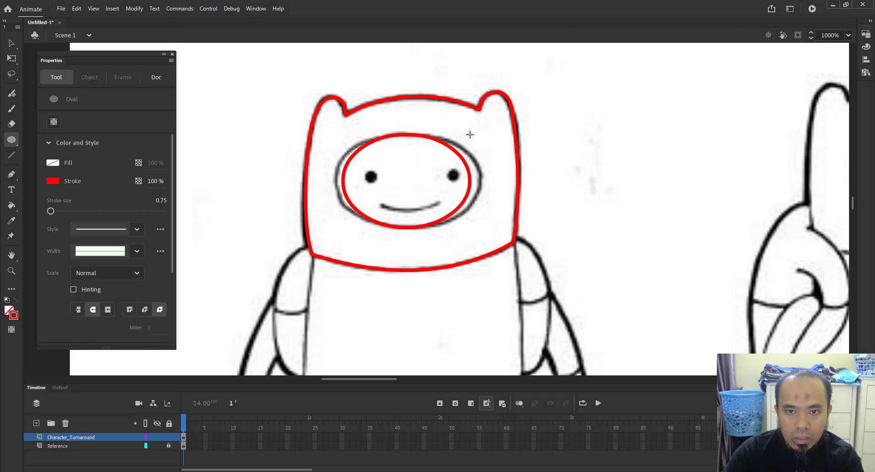
pyautogui.moveTo(470, 135)
pyautogui.mouseDown()
pyautogui.moveTo(478, 131)
pyautogui.moveTo(450, 135)
pyautogui.moveTo(477, 134)
pyautogui.mouseUp()
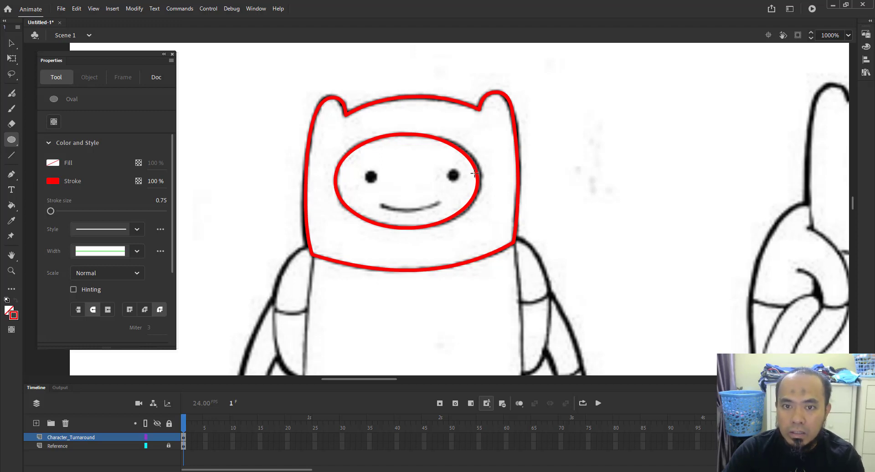
# - Select the red face oval and nudge it slightly right to X 58.8 to align with the reference face
pyautogui.press('v')
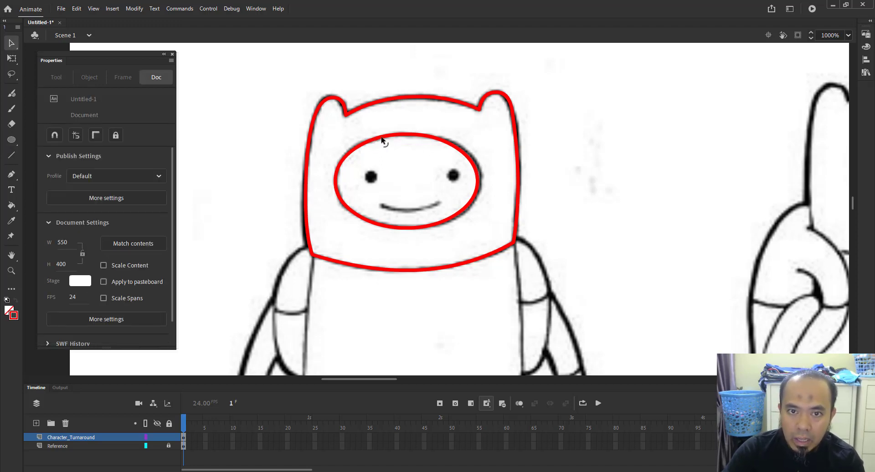
pyautogui.click(382, 137)
pyautogui.press('Right')
pyautogui.press('Right')
pyautogui.press('Right')
pyautogui.press('Right')
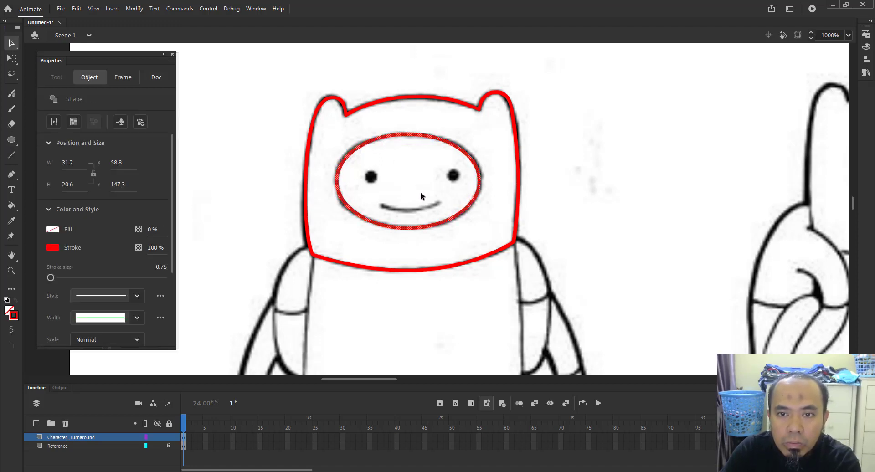
# - Nudge the red face oval right to X 58.9 and inspect its fit against the reference face
pyautogui.press('Right')
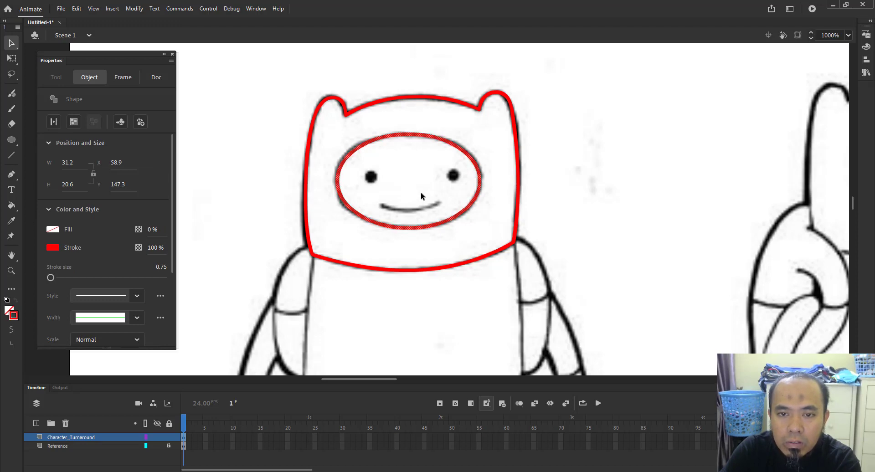
pyautogui.click(629, 92)
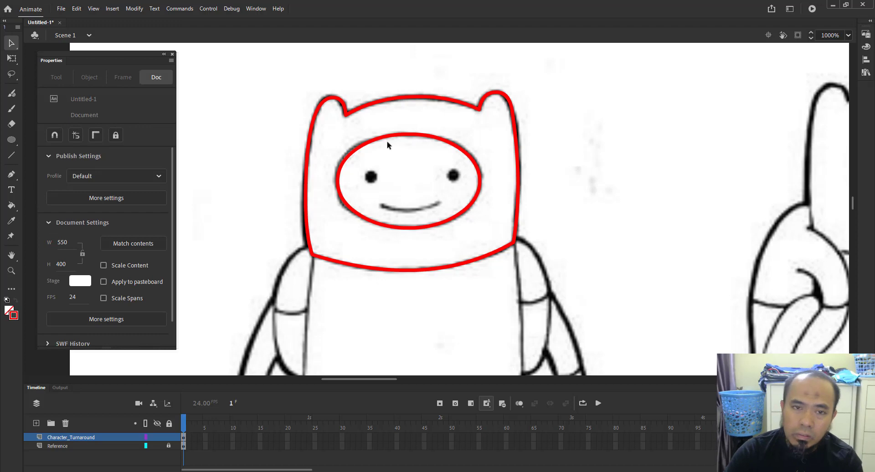
pyautogui.press('z')
pyautogui.moveTo(313, 120); pyautogui.dragTo(393, 179)
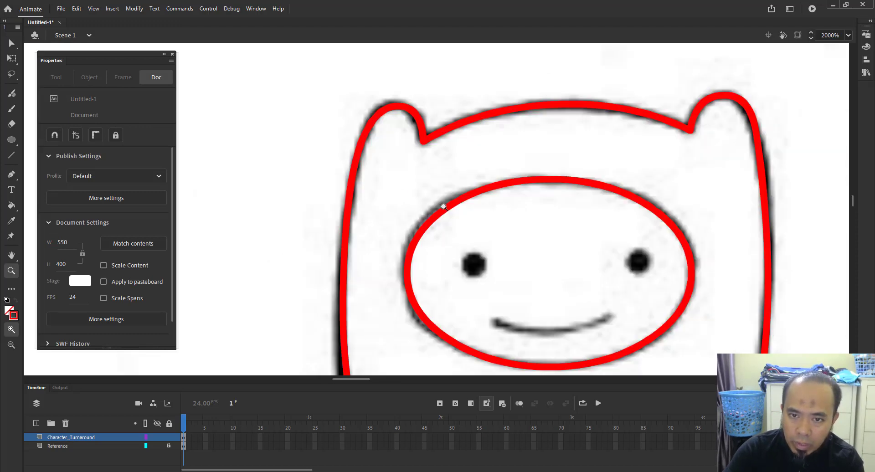
pyautogui.keyDown('alt'); pyautogui.click(445, 232); pyautogui.keyUp('alt')
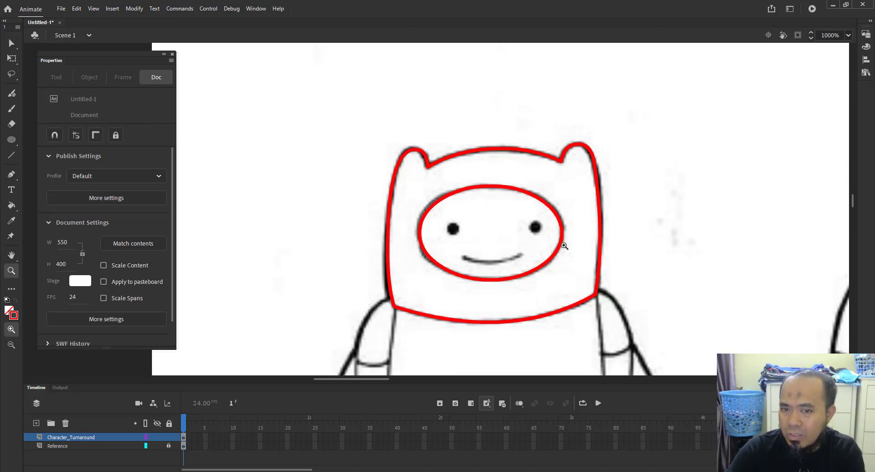
pyautogui.moveTo(535, 241); pyautogui.dragTo(467, 227)
pyautogui.press('v')
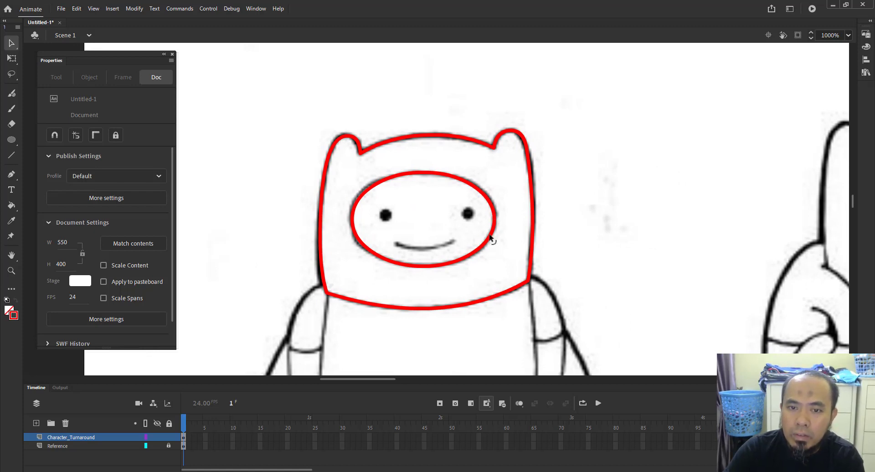
# - Set the Oval tool to a black #000000 fill with no stroke
pyautogui.click(13, 141)
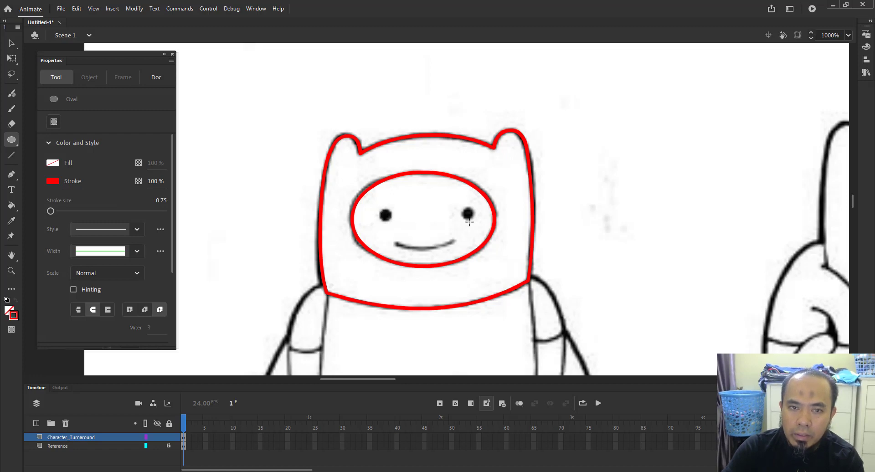
pyautogui.click(53, 162)
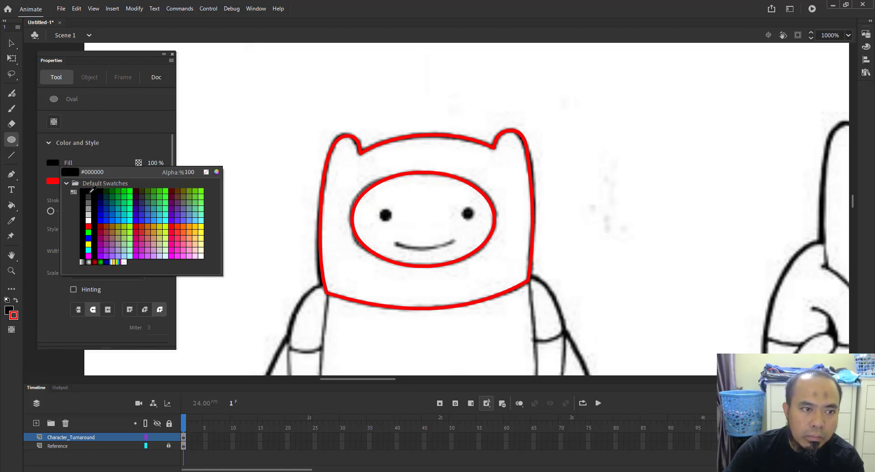
pyautogui.click(90, 191)
pyautogui.click(54, 181)
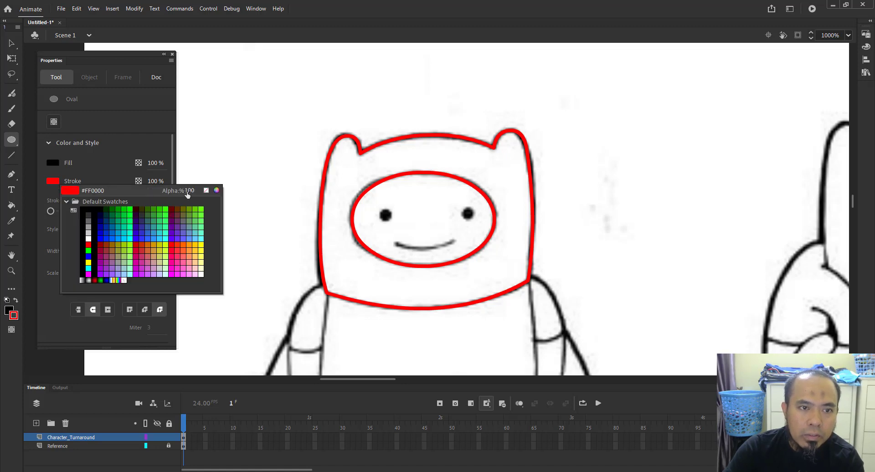
pyautogui.click(207, 193)
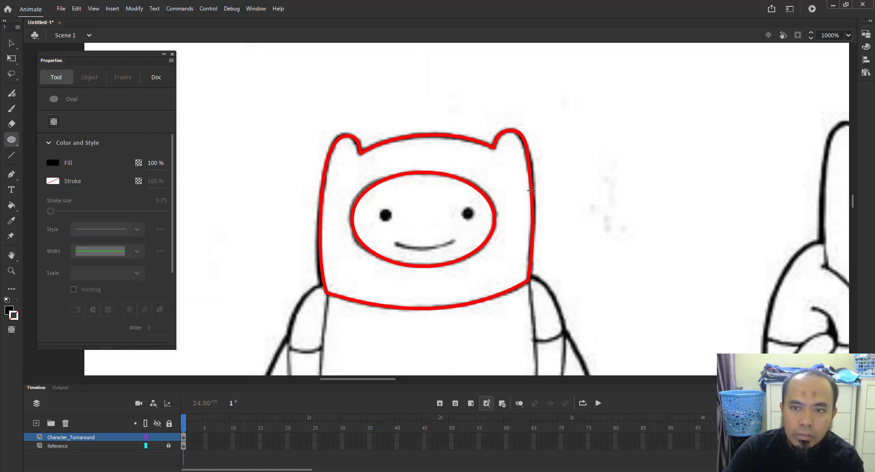
pyautogui.moveTo(587, 159)
pyautogui.mouseDown()
pyautogui.moveTo(615, 195)
pyautogui.moveTo(628, 195)
pyautogui.moveTo(628, 205)
pyautogui.mouseUp()
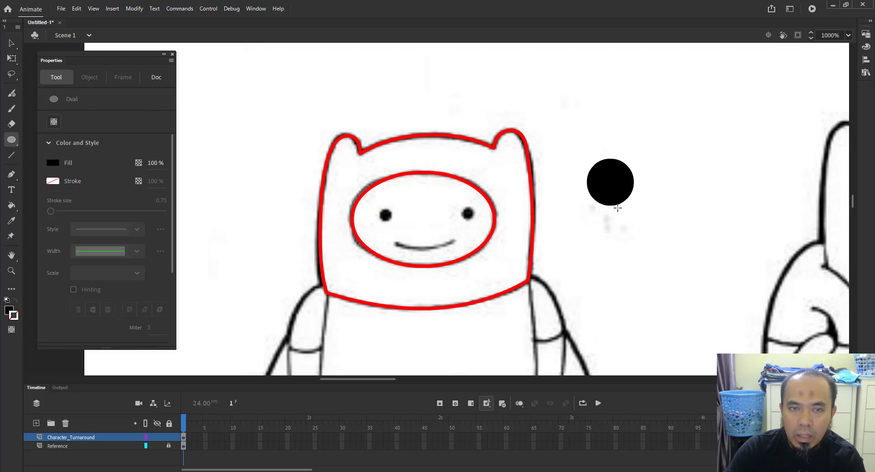
pyautogui.press('v')
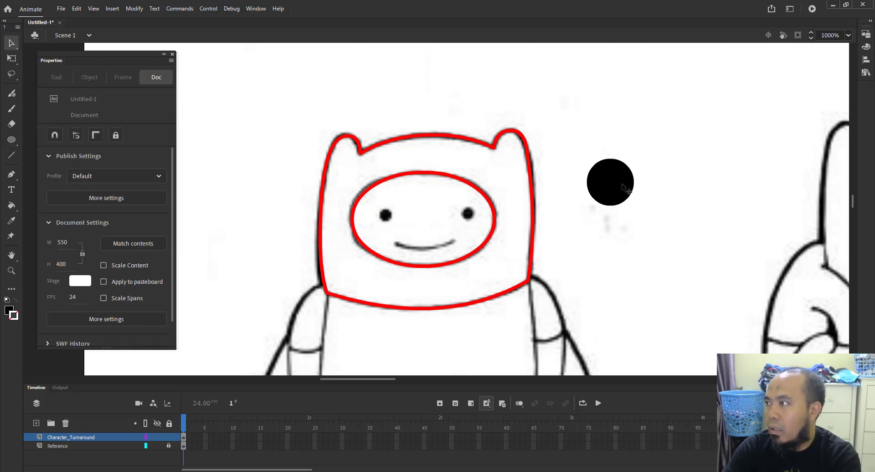
pyautogui.click(622, 185)
pyautogui.press('Delete')
# - Draw a black circle about 3.1 px in diameter inside the face, between the two reference eyes
pyautogui.press('z')
pyautogui.moveTo(337, 165); pyautogui.dragTo(557, 268)
pyautogui.press('space')
pyautogui.moveTo(330, 214); pyautogui.dragTo(416, 223)
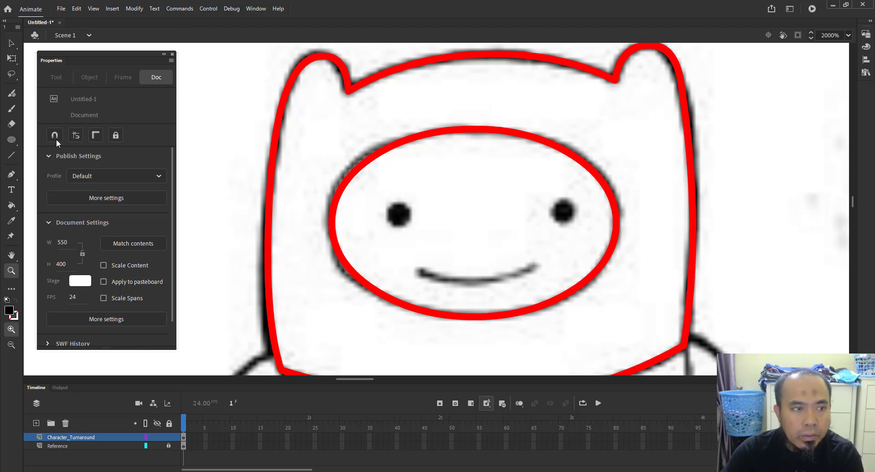
pyautogui.click(13, 140)
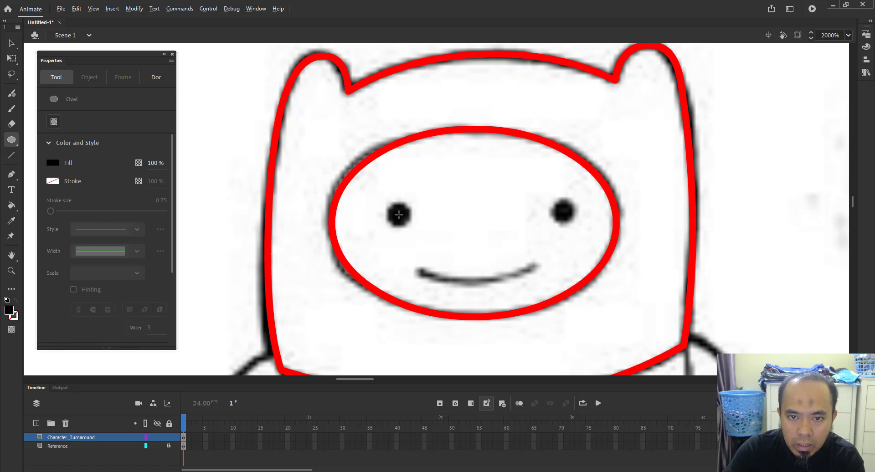
pyautogui.moveTo(397, 213); pyautogui.dragTo(428, 182)
pyautogui.hotkey('ctrl', 'z')
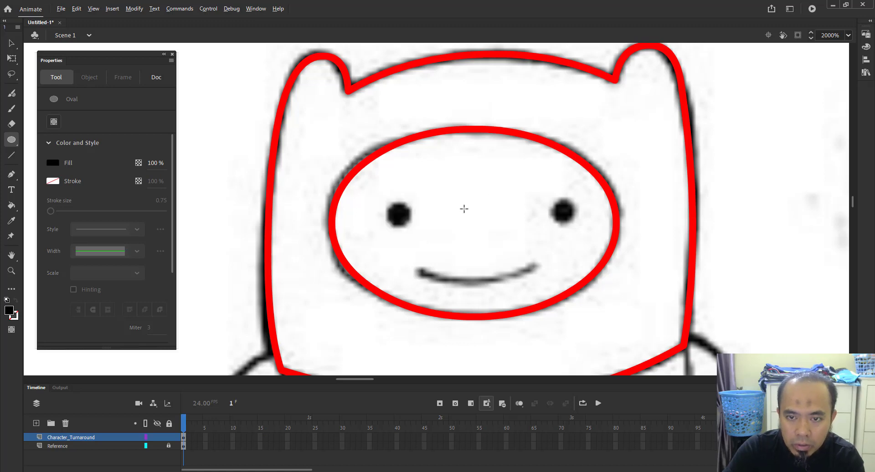
pyautogui.moveTo(464, 209)
pyautogui.mouseDown()
pyautogui.moveTo(490, 177)
pyautogui.moveTo(469, 177)
pyautogui.moveTo(492, 196)
pyautogui.moveTo(479, 179)
pyautogui.moveTo(496, 124)
pyautogui.moveTo(494, 189)
pyautogui.moveTo(470, 195)
pyautogui.mouseUp()
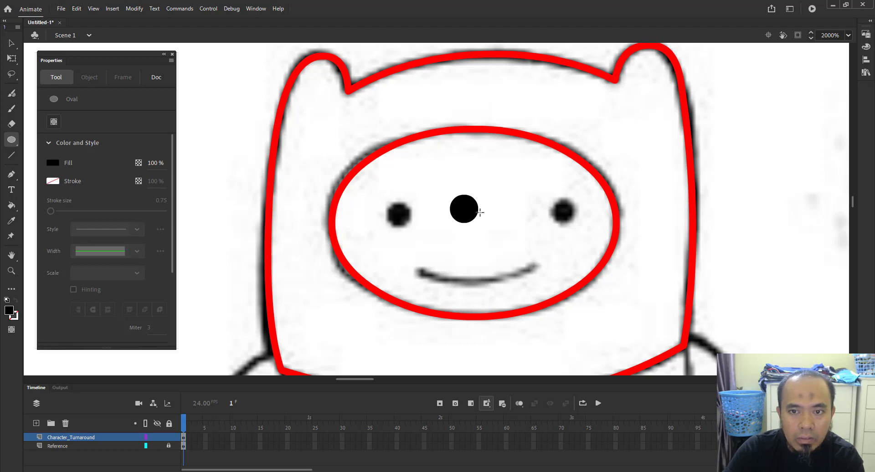
# - Move the black circle onto the reference's left eye at X 64.7, Y 155.2
pyautogui.press('v')
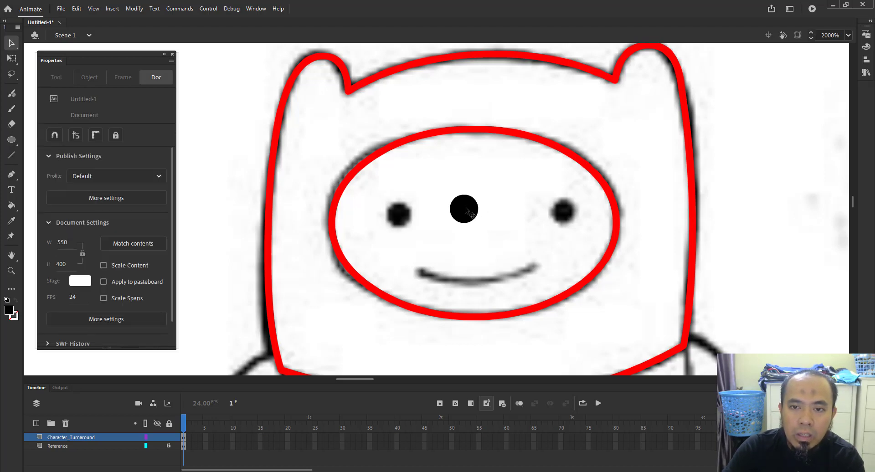
pyautogui.click(471, 208)
pyautogui.moveTo(469, 213); pyautogui.dragTo(409, 225)
pyautogui.click(476, 225)
pyautogui.click(404, 224)
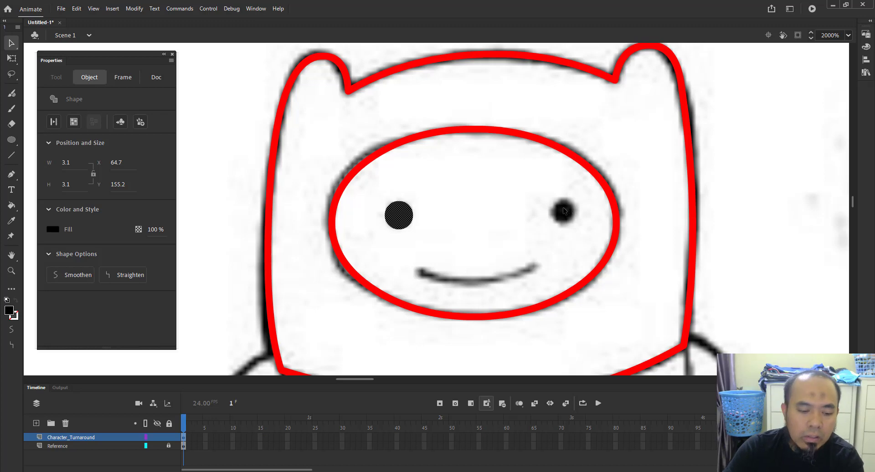
pyautogui.click(436, 211)
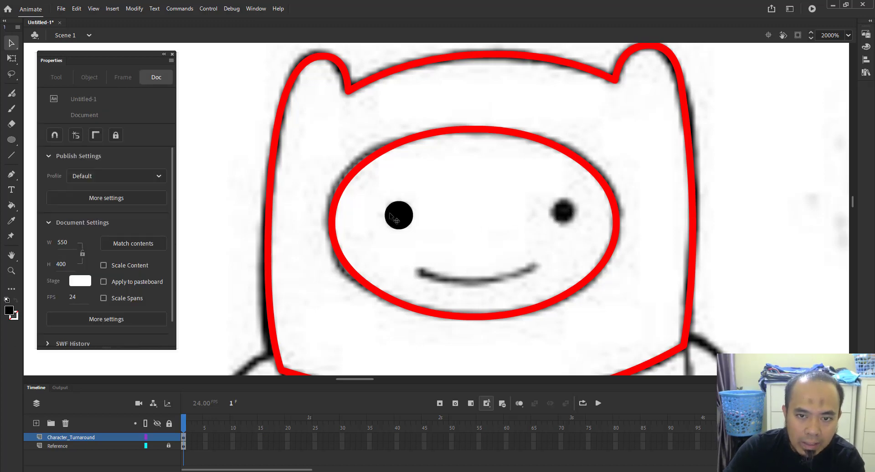
# - Duplicate the left eye circle onto the reference's right eye at about X 82.6, Y 154.8
pyautogui.click(390, 214)
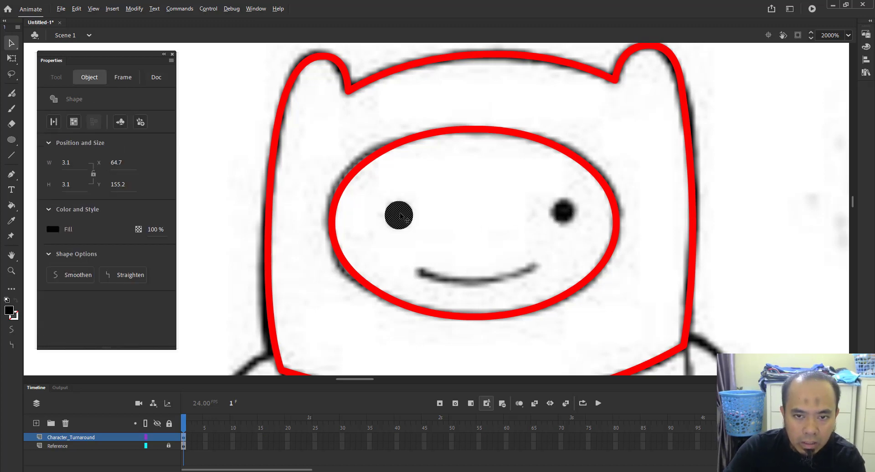
pyautogui.moveTo(408, 213); pyautogui.dragTo(564, 211)
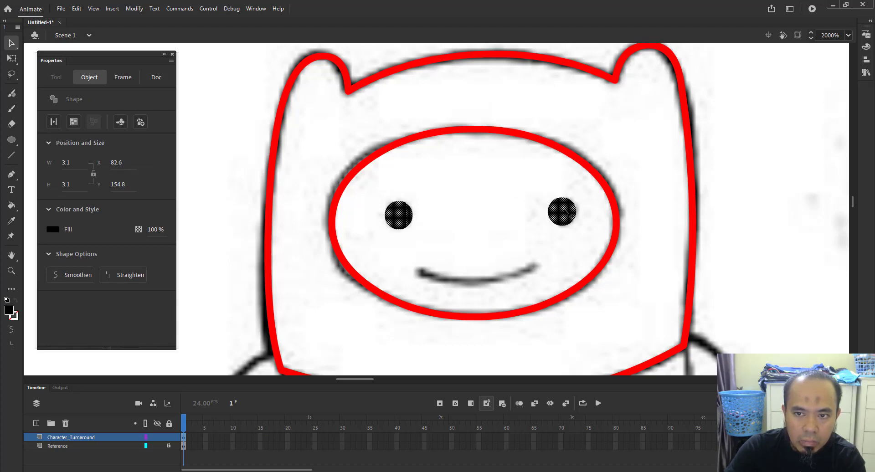
pyautogui.click(472, 227)
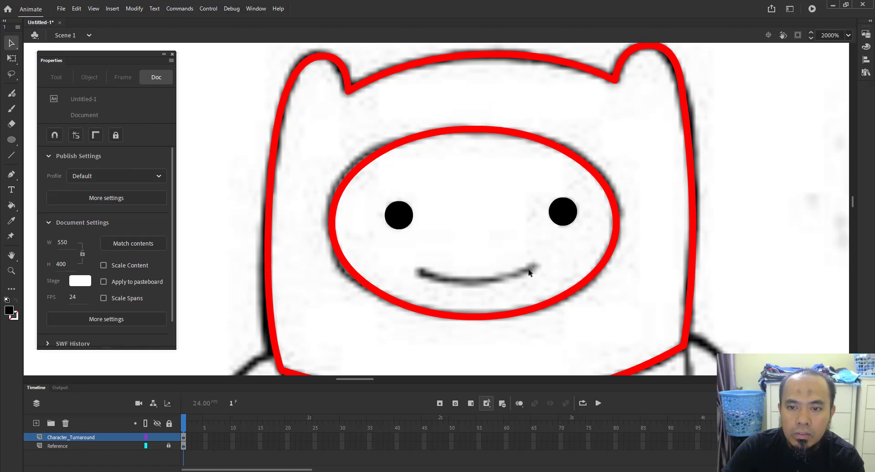
# - Draw a red 0.75 line between the reference mouth's corners and bend it downward to follow the smile
pyautogui.press('space')
pyautogui.moveTo(482, 255); pyautogui.dragTo(468, 254)
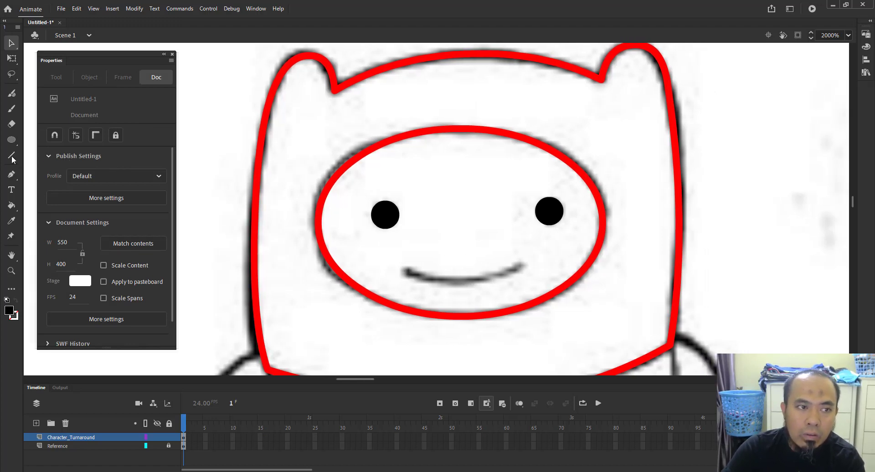
pyautogui.click(12, 156)
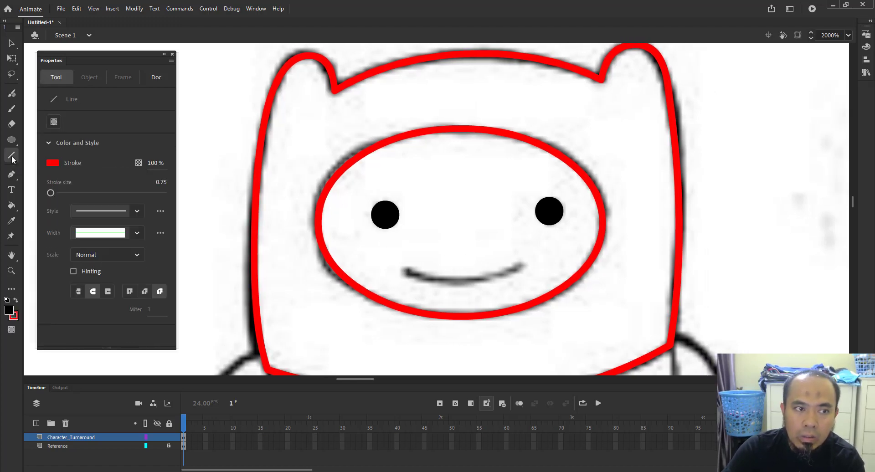
pyautogui.click(47, 163)
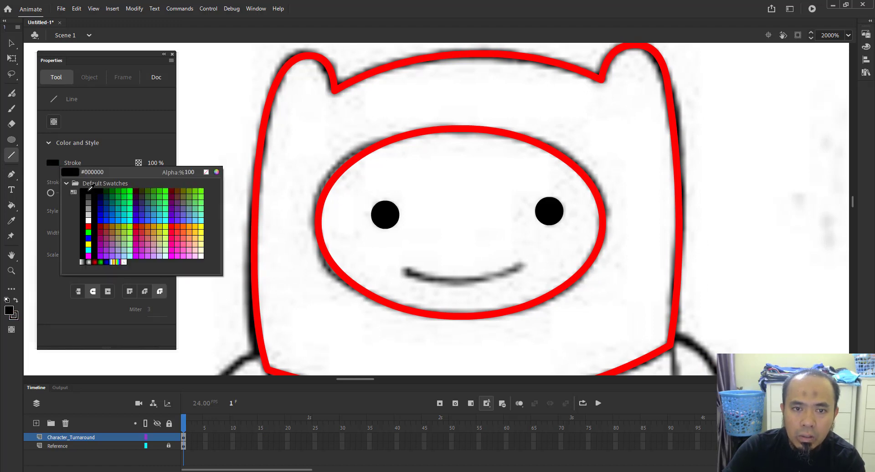
pyautogui.click(88, 226)
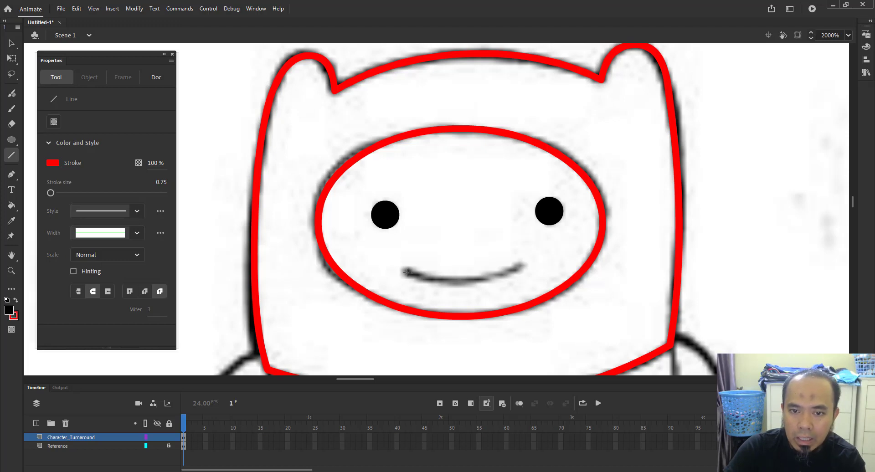
pyautogui.moveTo(411, 271); pyautogui.dragTo(519, 265)
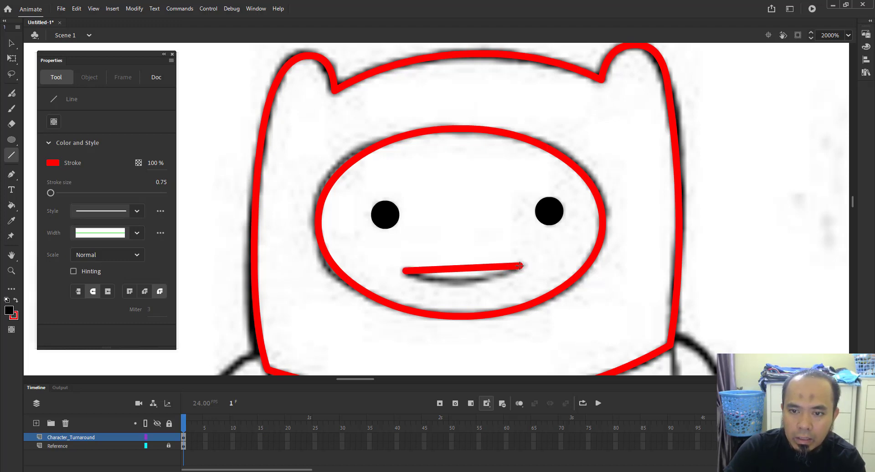
pyautogui.press('v')
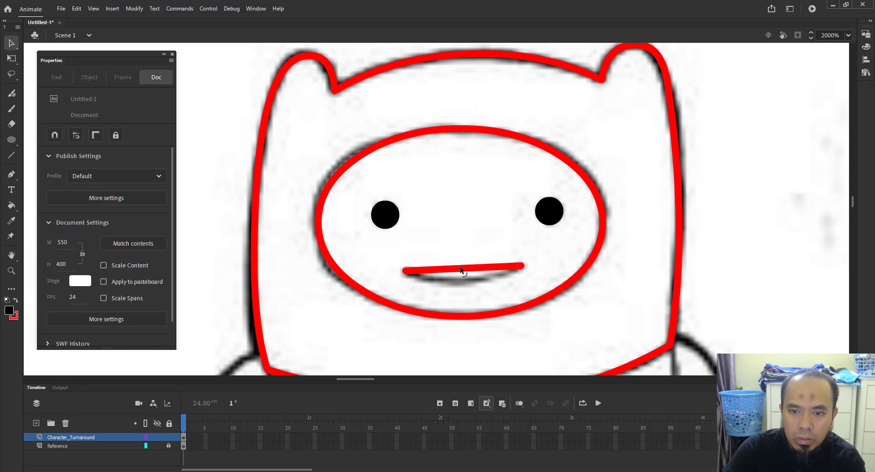
pyautogui.moveTo(460, 271); pyautogui.dragTo(466, 280)
# - Examine the front figure's torso and arms below the traced head
pyautogui.press('z')
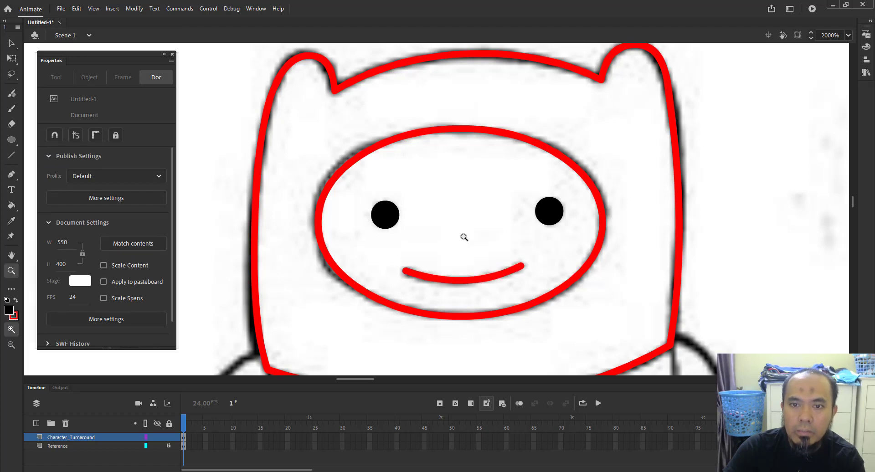
pyautogui.keyDown('alt'); pyautogui.click(463, 236); pyautogui.keyUp('alt')
pyautogui.keyDown('alt'); pyautogui.click(518, 236); pyautogui.keyUp('alt')
pyautogui.moveTo(487, 277); pyautogui.dragTo(517, 190)
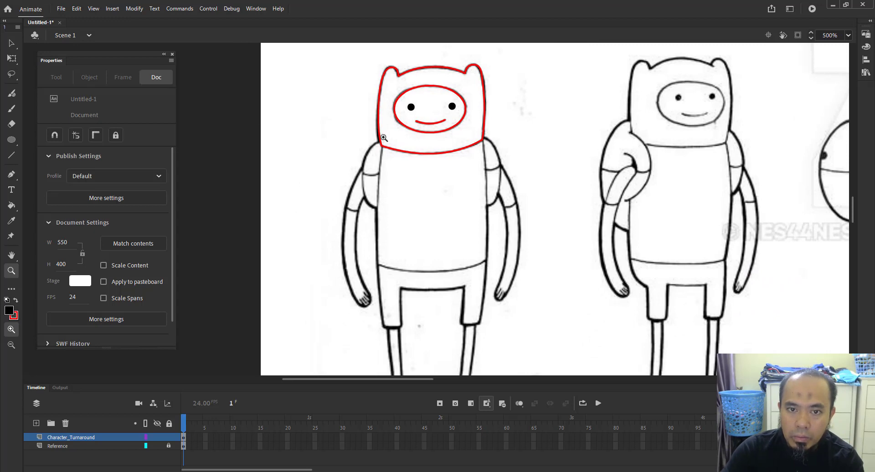
pyautogui.moveTo(495, 185); pyautogui.dragTo(492, 255)
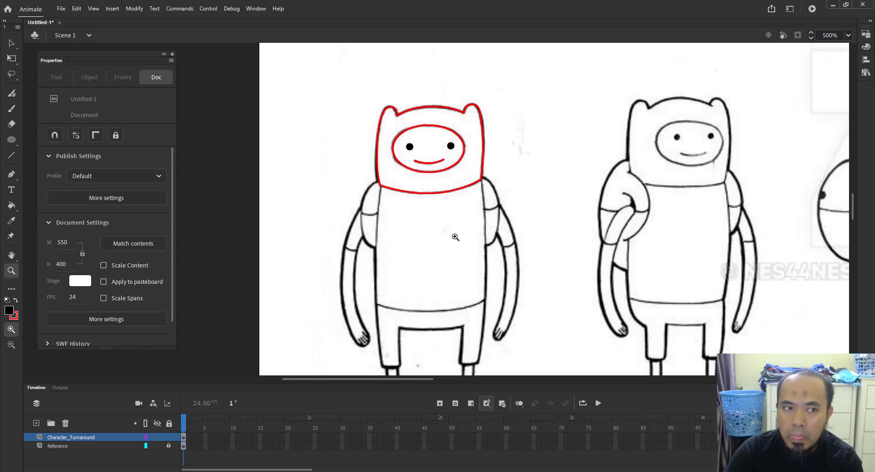
pyautogui.click(12, 154)
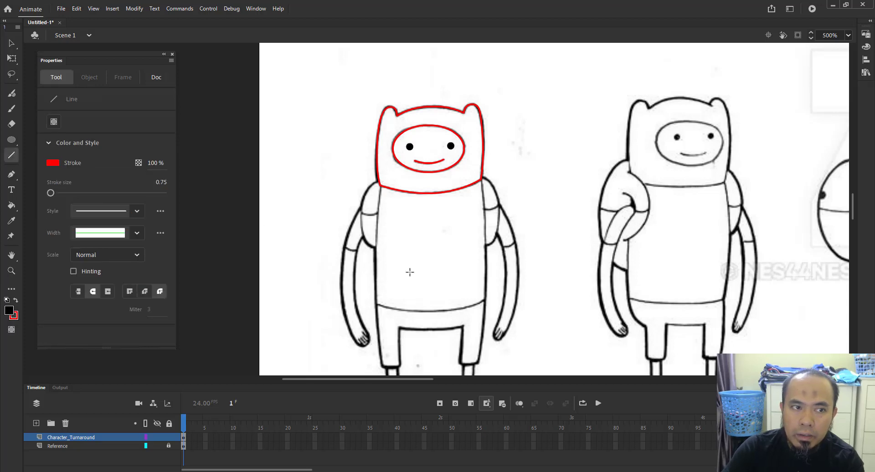
pyautogui.press('z')
pyautogui.moveTo(363, 76); pyautogui.dragTo(524, 314)
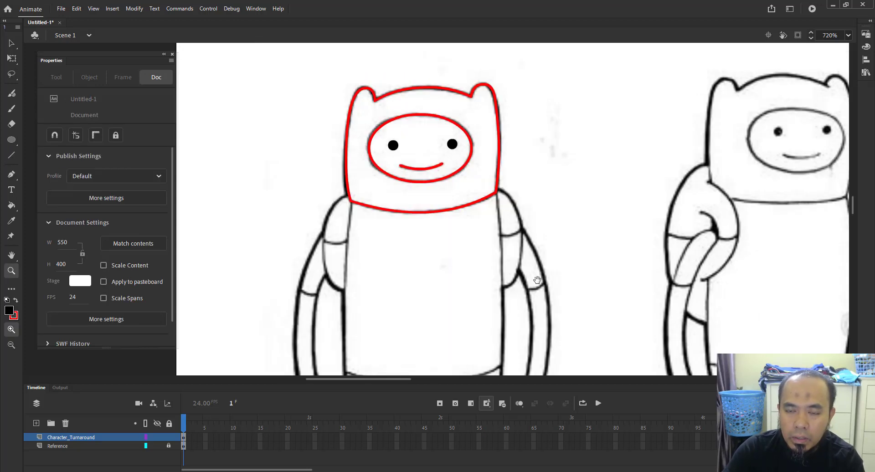
pyautogui.moveTo(537, 249); pyautogui.dragTo(497, 208)
pyautogui.press('n')
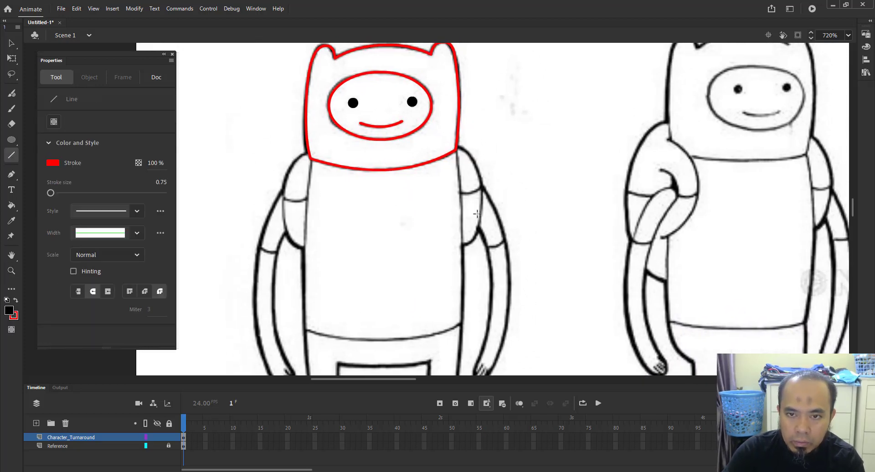
pyautogui.moveTo(461, 323); pyautogui.dragTo(472, 242)
pyautogui.hotkey('ctrl', 'z')
pyautogui.hotkey('ctrl', 'z')
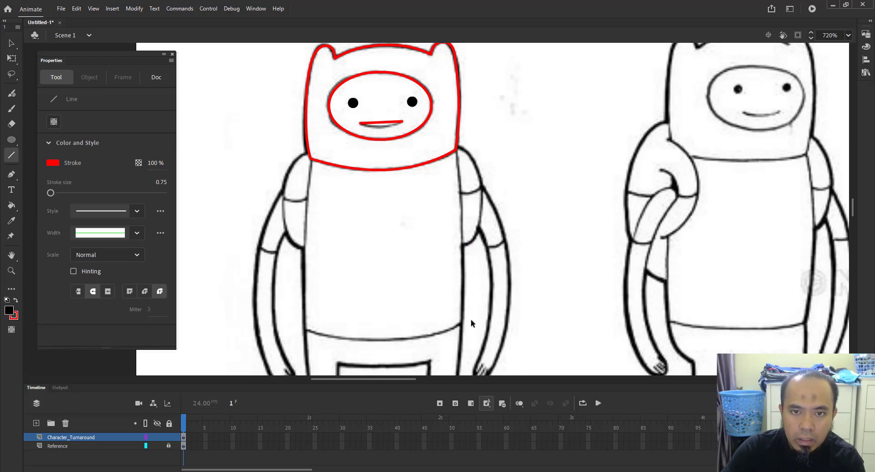
pyautogui.hotkey('ctrl', 'y')
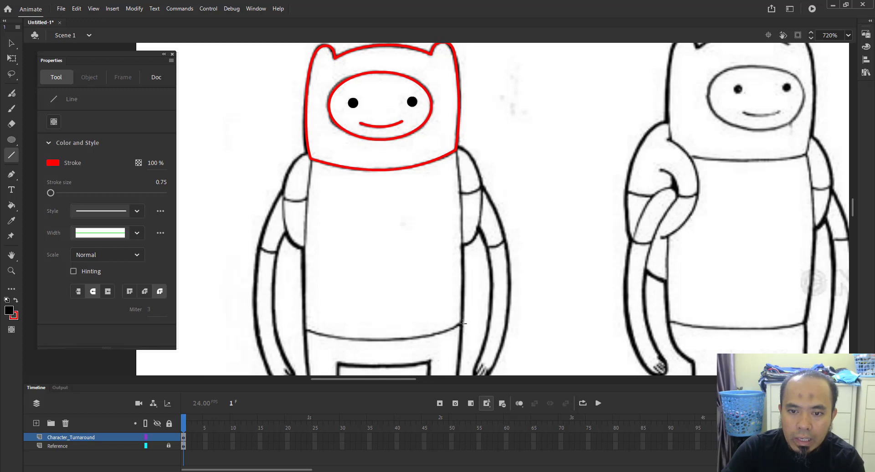
# - Draw a straight red 0.75 line along the torso's right edge, from the waistline up to the head's lower right corner
pyautogui.moveTo(461, 323)
pyautogui.mouseDown()
pyautogui.moveTo(466, 178)
pyautogui.moveTo(455, 150)
pyautogui.mouseUp()
pyautogui.press('z')
pyautogui.moveTo(440, 113); pyautogui.dragTo(501, 207)
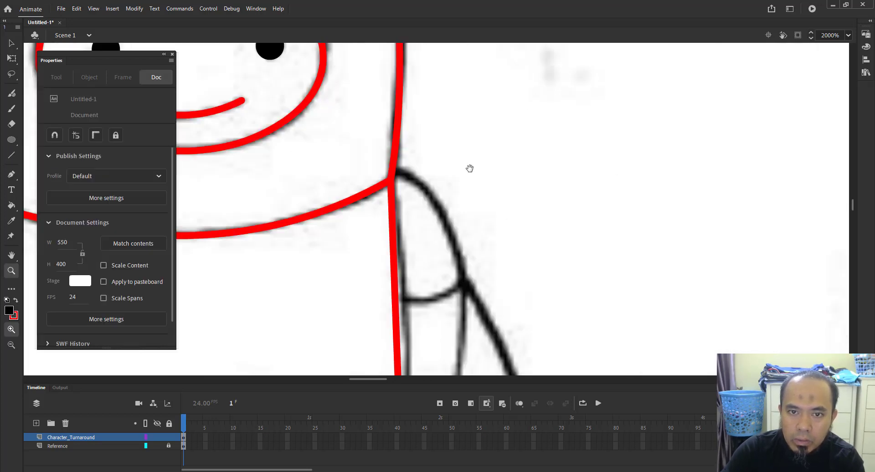
pyautogui.moveTo(444, 168); pyautogui.dragTo(484, 196)
pyautogui.press('v')
pyautogui.click(433, 232)
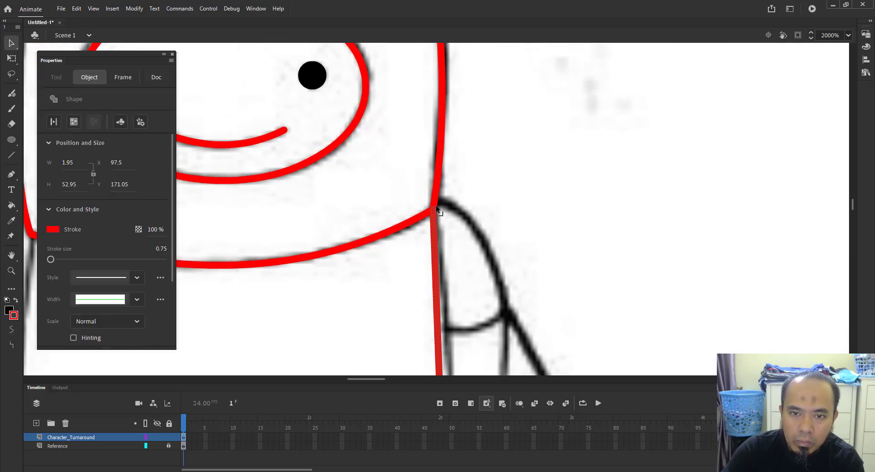
# - Try to move the torso line together with its connected head outline, and undo the move
pyautogui.moveTo(480, 225); pyautogui.dragTo(499, 212)
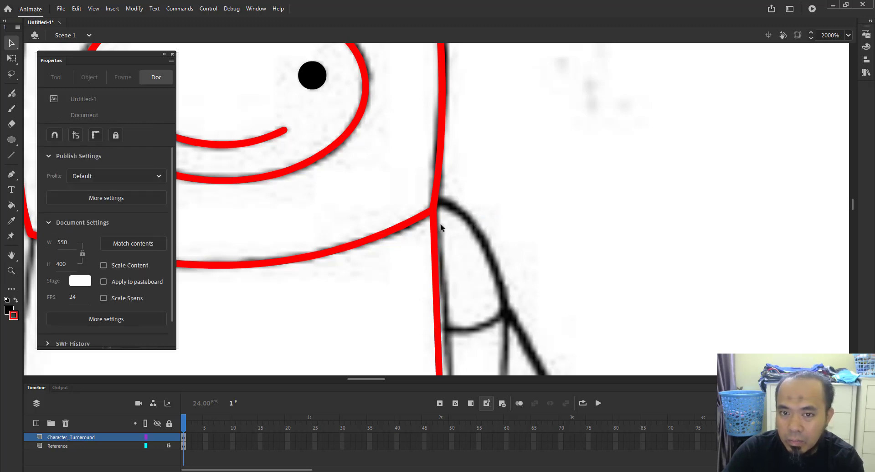
pyautogui.click(434, 192)
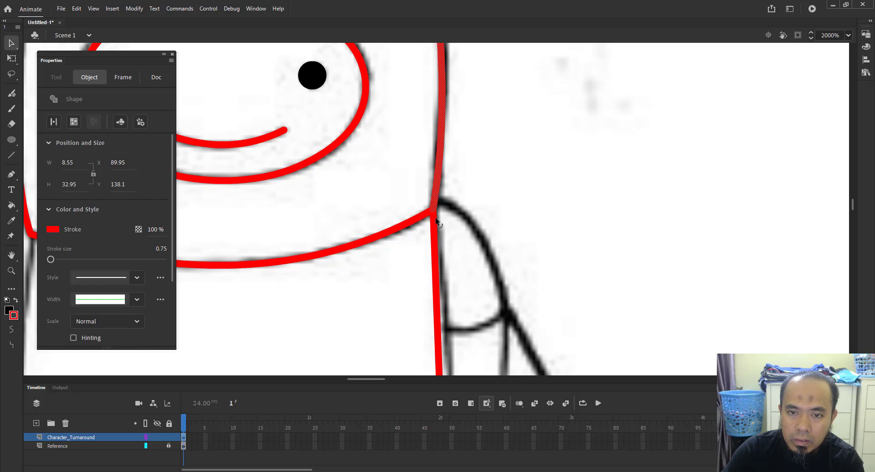
pyautogui.click(449, 240)
pyautogui.doubleClick(434, 232)
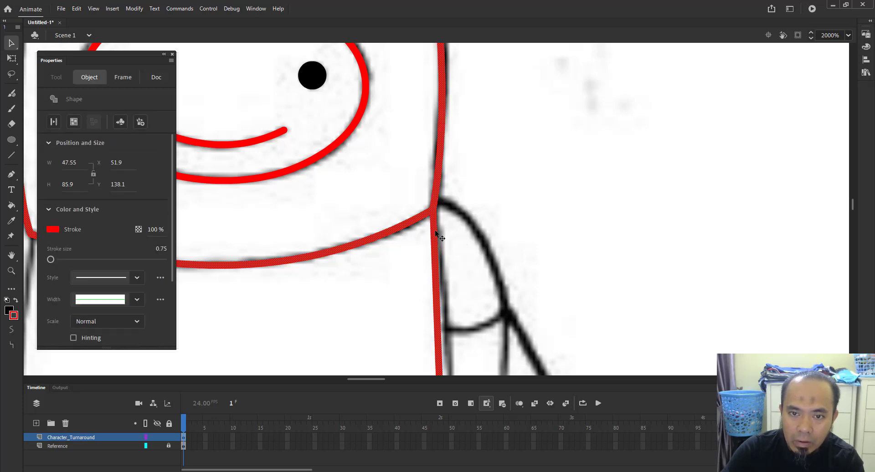
pyautogui.moveTo(433, 211)
pyautogui.mouseDown()
pyautogui.moveTo(507, 170)
pyautogui.moveTo(598, 171)
pyautogui.mouseUp()
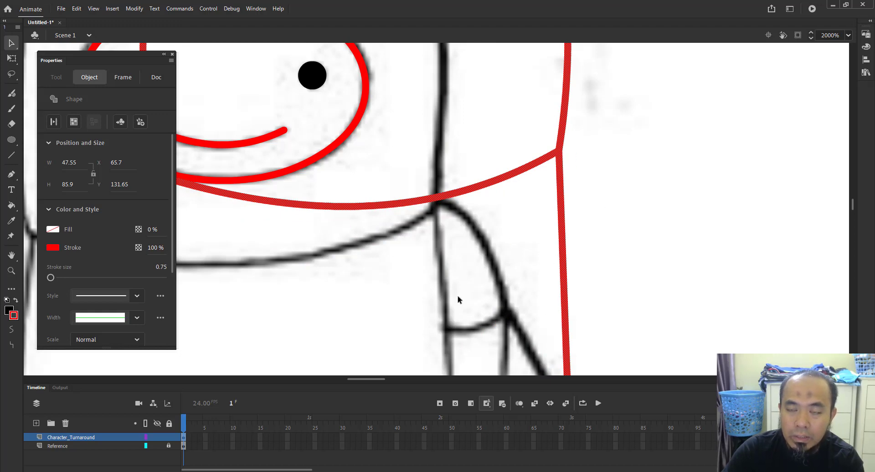
pyautogui.hotkey('ctrl', 'z')
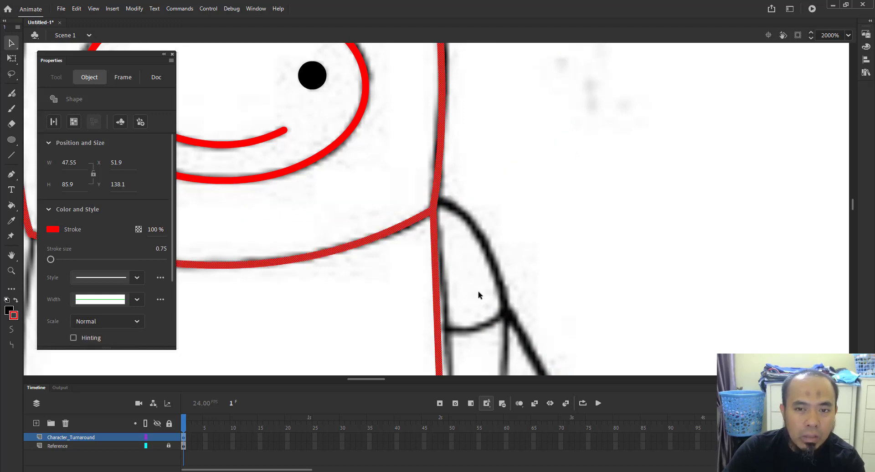
# - Undo the straight line drawn along the torso's right edge
pyautogui.click(490, 253)
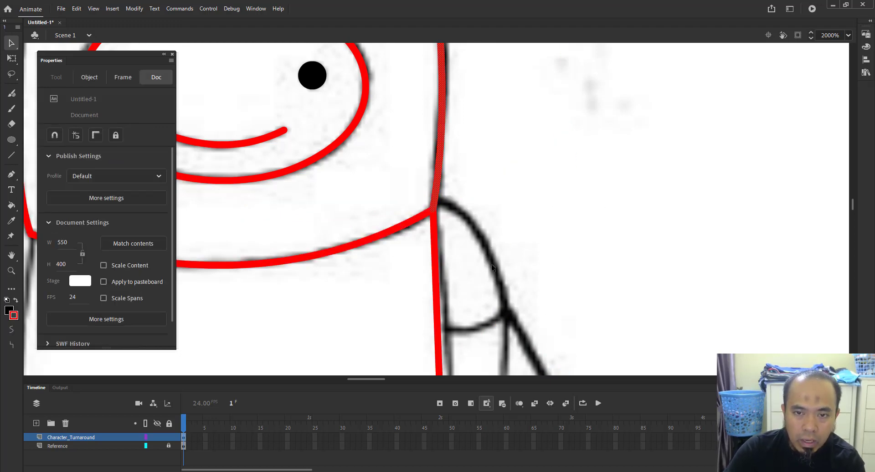
pyautogui.hotkey('ctrl', 'z')
pyautogui.hotkey('ctrl', 'z')
pyautogui.hotkey('ctrl', 'z')
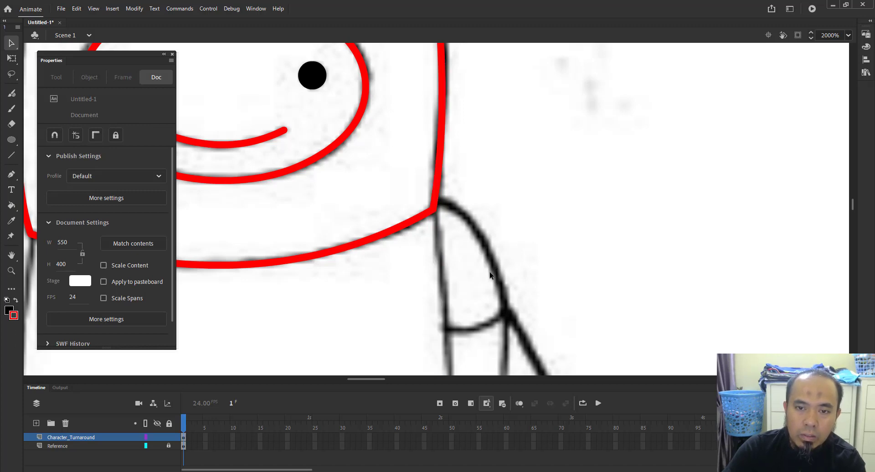
# - Select the entire traced head with its face oval, eyes and mouth, and combine it into one group
pyautogui.press('z')
pyautogui.keyDown('alt'); pyautogui.click(420, 252); pyautogui.keyUp('alt')
pyautogui.moveTo(379, 233); pyautogui.dragTo(507, 308)
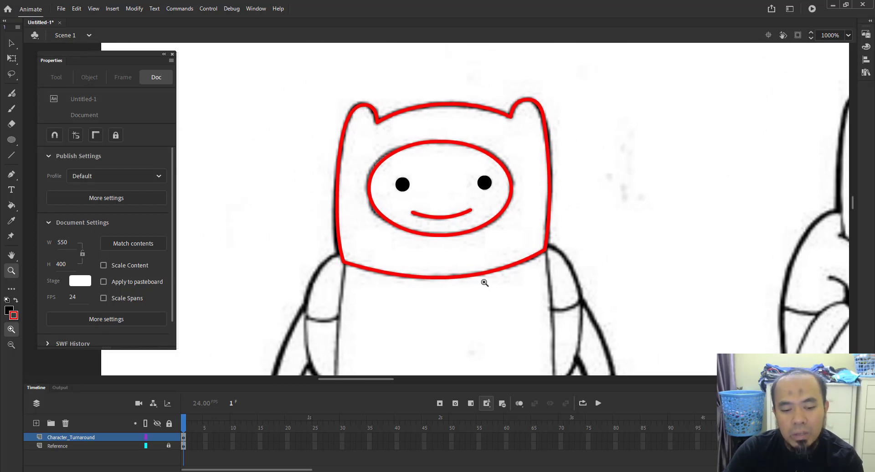
pyautogui.press('v')
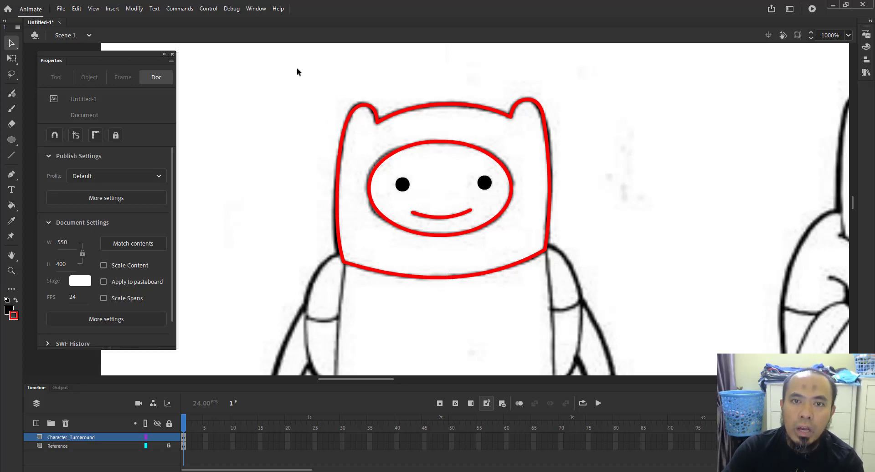
pyautogui.moveTo(296, 69)
pyautogui.mouseDown()
pyautogui.moveTo(550, 191)
pyautogui.moveTo(626, 325)
pyautogui.mouseUp()
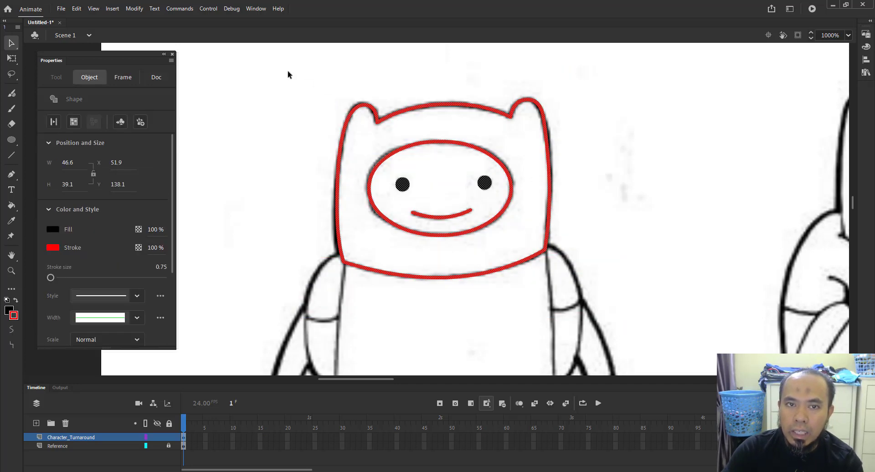
pyautogui.moveTo(291, 60); pyautogui.dragTo(638, 334)
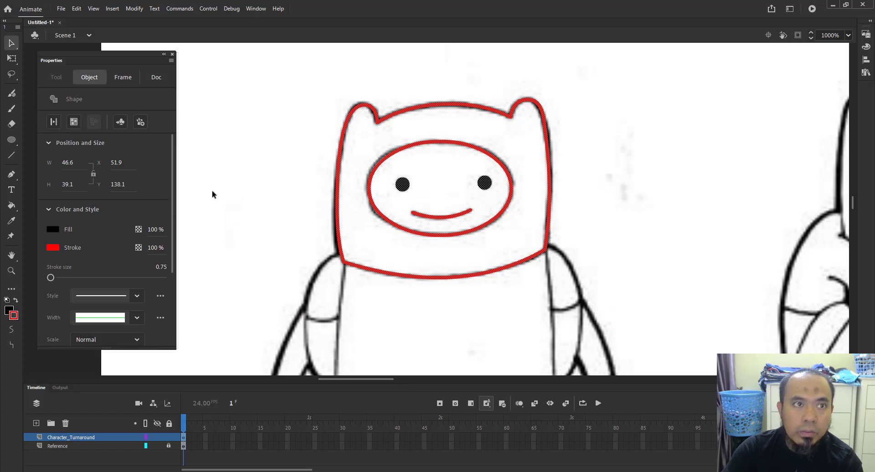
pyautogui.click(135, 9)
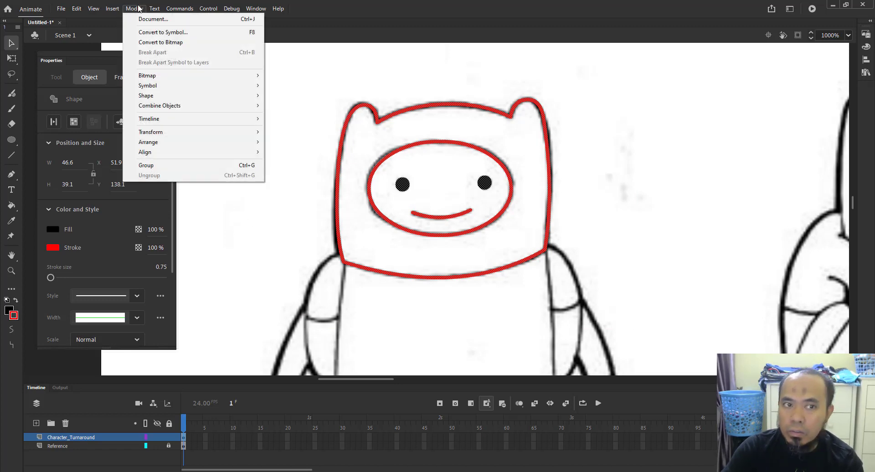
pyautogui.click(244, 166)
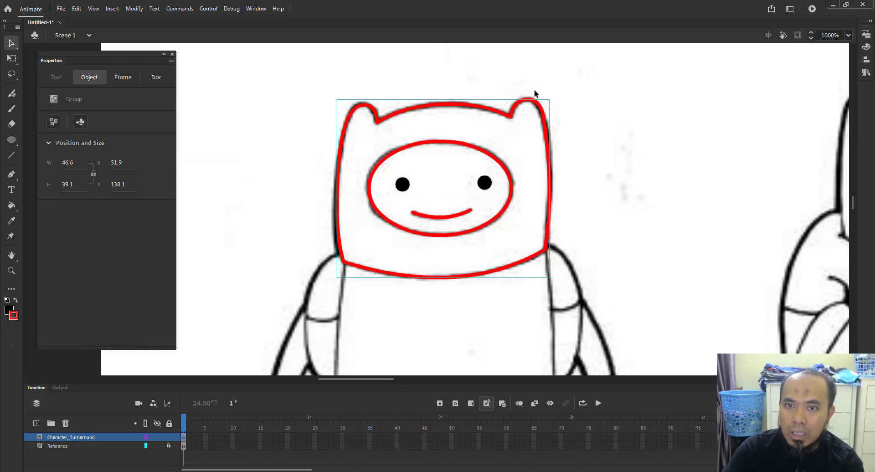
# - Try to move the head group to the right, away from the reference, and undo the move
pyautogui.click(692, 140)
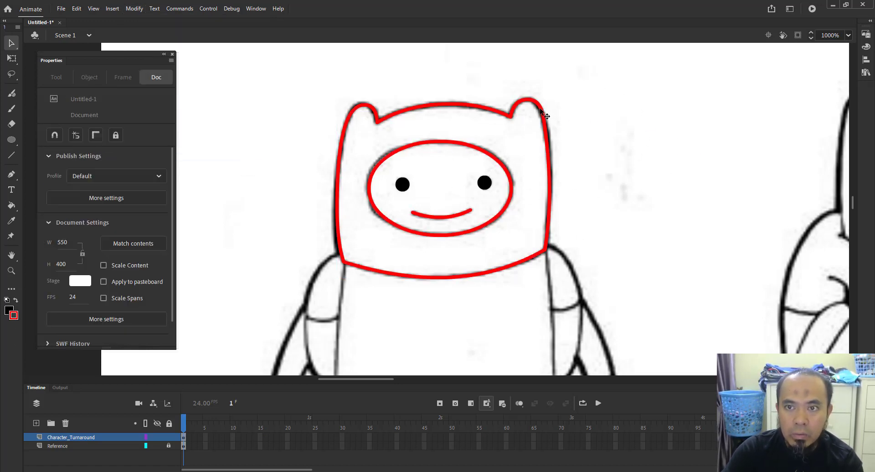
pyautogui.moveTo(540, 108); pyautogui.dragTo(837, 154)
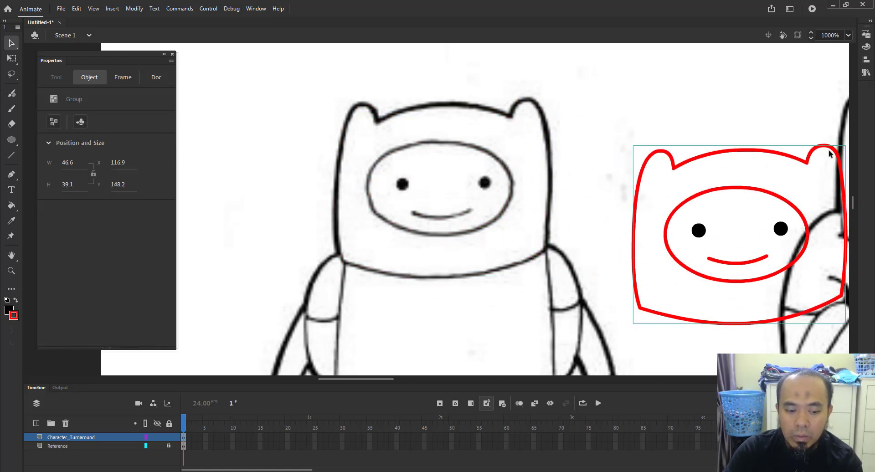
pyautogui.hotkey('ctrl', 'z')
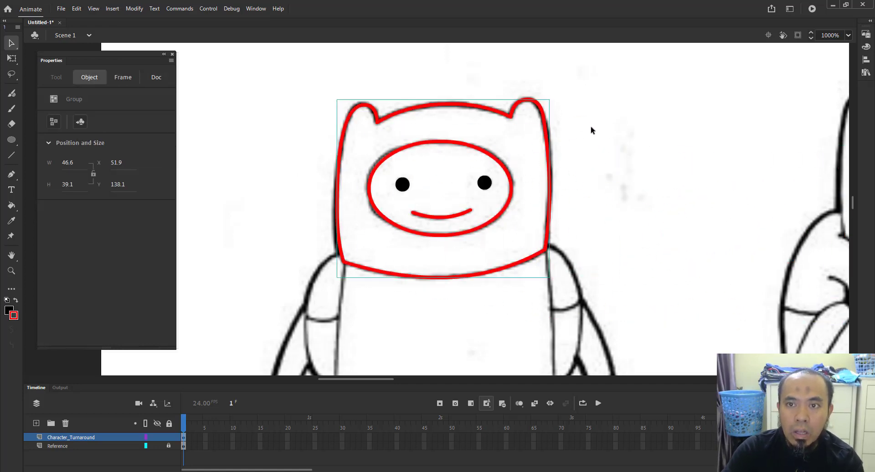
# - Open the head group, check that the face oval, eyes and mouth are individually selectable, and return to Scene 1
pyautogui.doubleClick(512, 120)
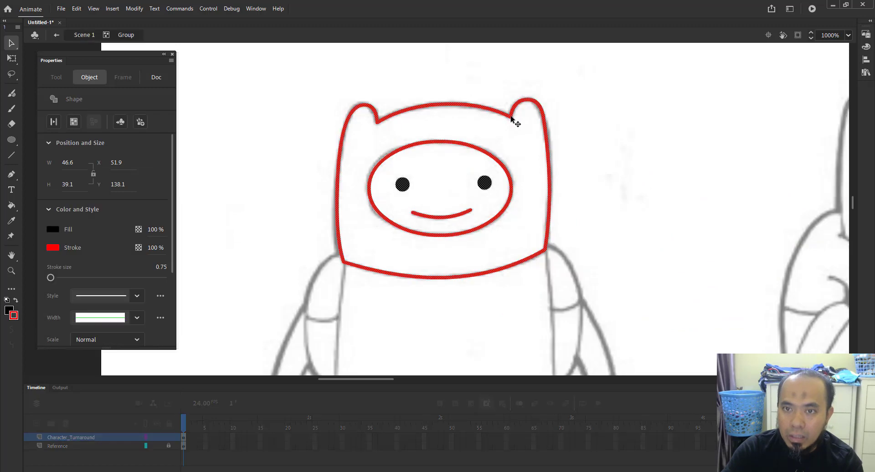
pyautogui.click(435, 124)
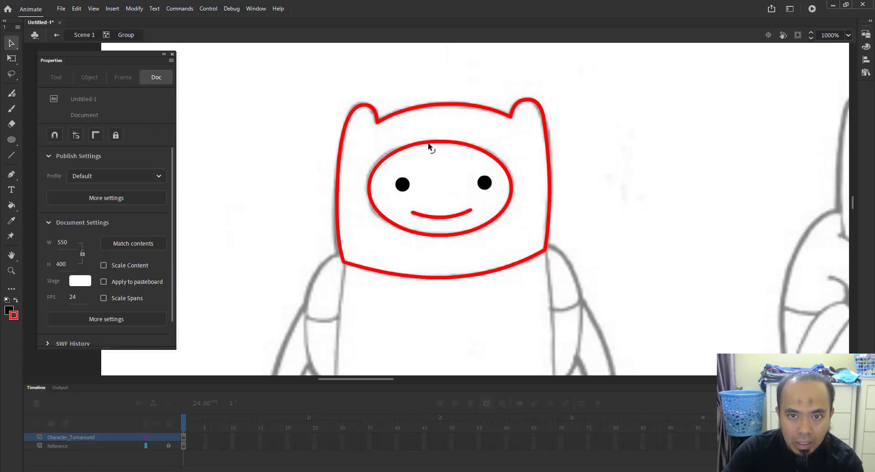
pyautogui.click(429, 143)
pyautogui.click(489, 185)
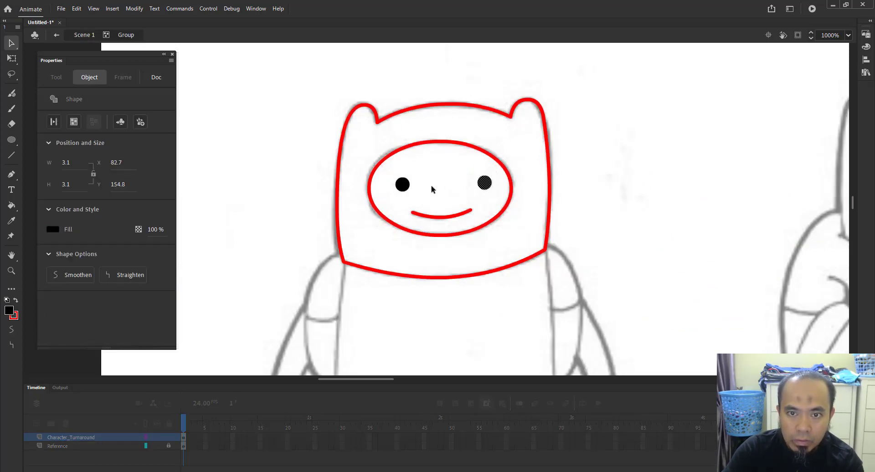
pyautogui.click(406, 187)
pyautogui.click(434, 217)
pyautogui.click(241, 120)
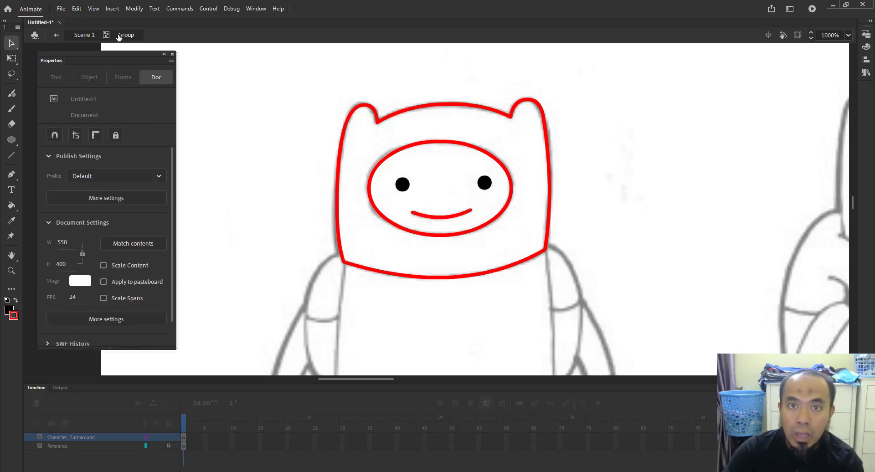
pyautogui.click(85, 36)
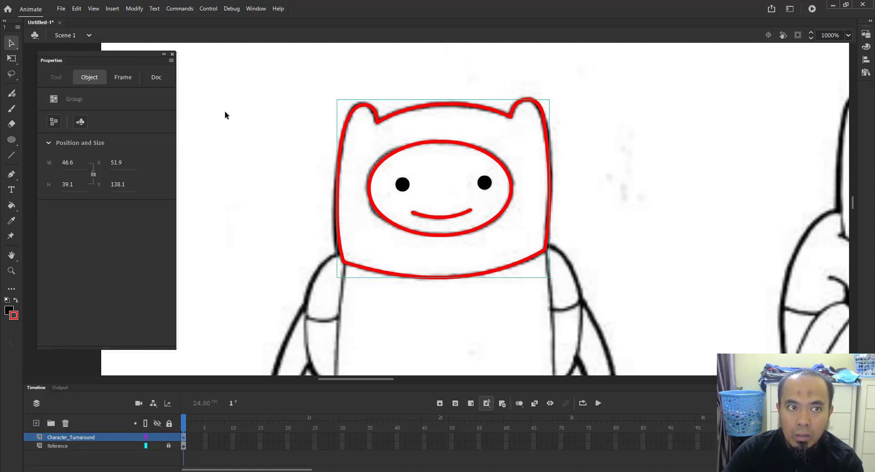
pyautogui.click(617, 261)
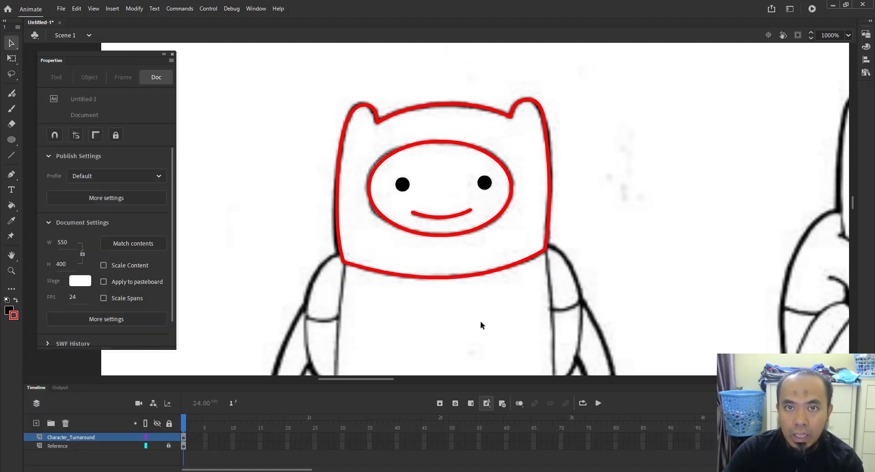
# - Draw a black-filled rectangle with a red 0.75 stroke over the front figure's torso, about 45.2 wide and 52.6 high
pyautogui.press('space')
pyautogui.moveTo(508, 315); pyautogui.dragTo(457, 160)
pyautogui.press('space')
pyautogui.moveTo(475, 255); pyautogui.dragTo(487, 264)
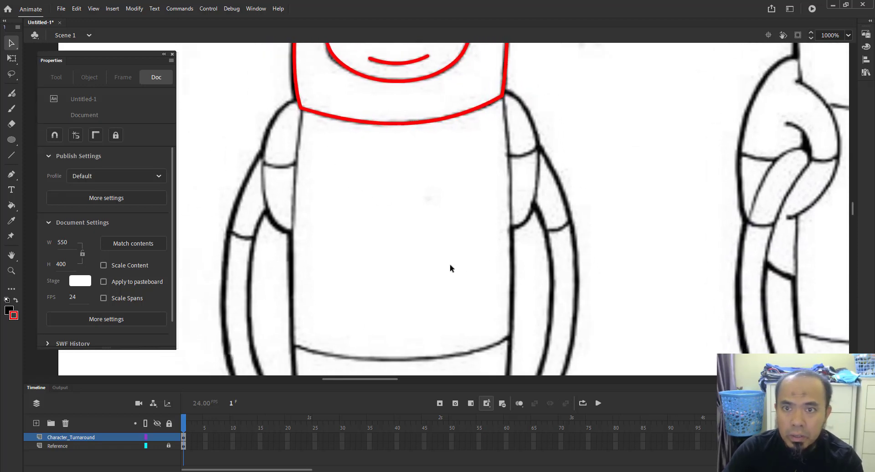
pyautogui.press('space')
pyautogui.moveTo(454, 181); pyautogui.dragTo(469, 168)
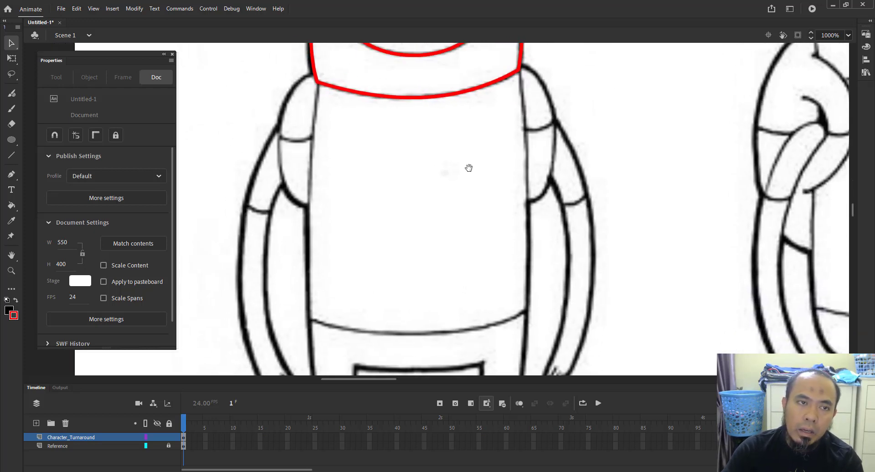
pyautogui.click(11, 156)
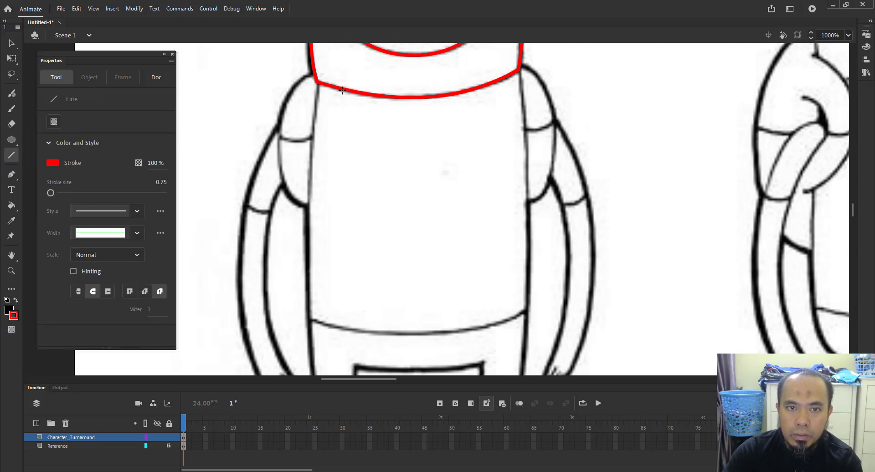
pyautogui.click(16, 141)
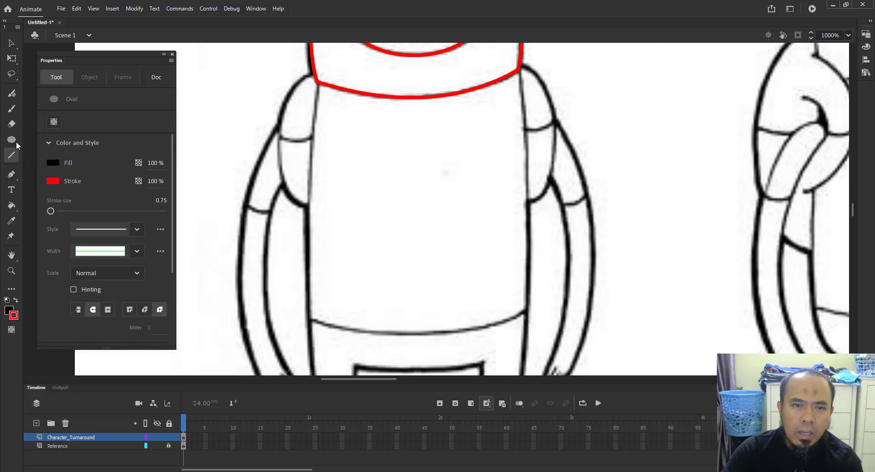
pyautogui.click(57, 139)
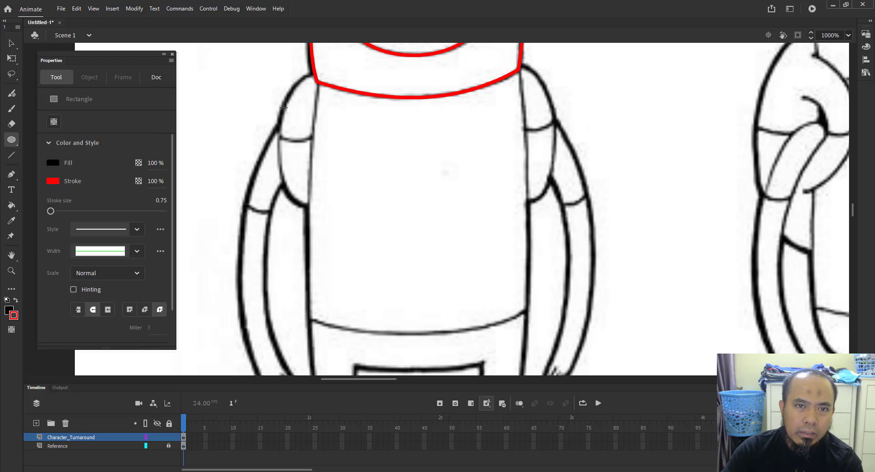
pyautogui.moveTo(318, 75); pyautogui.dragTo(524, 314)
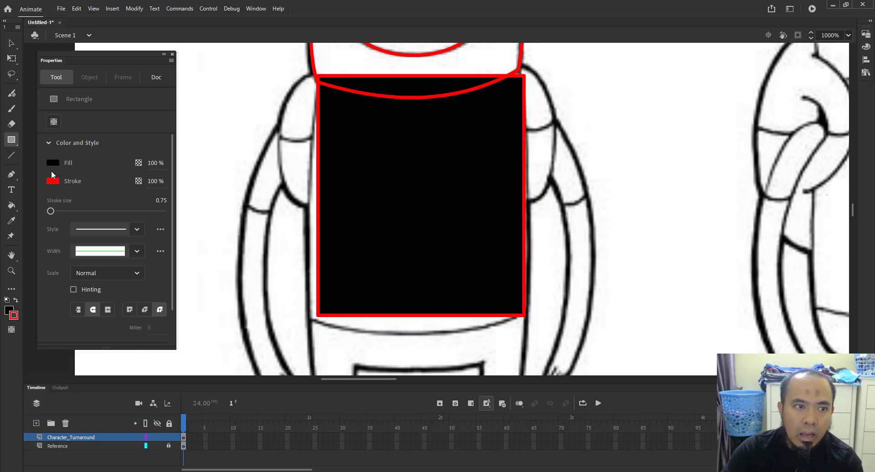
# - Set the Rectangle tool's fill to none and delete the torso rectangle's black fill, keeping its red outline
pyautogui.click(53, 162)
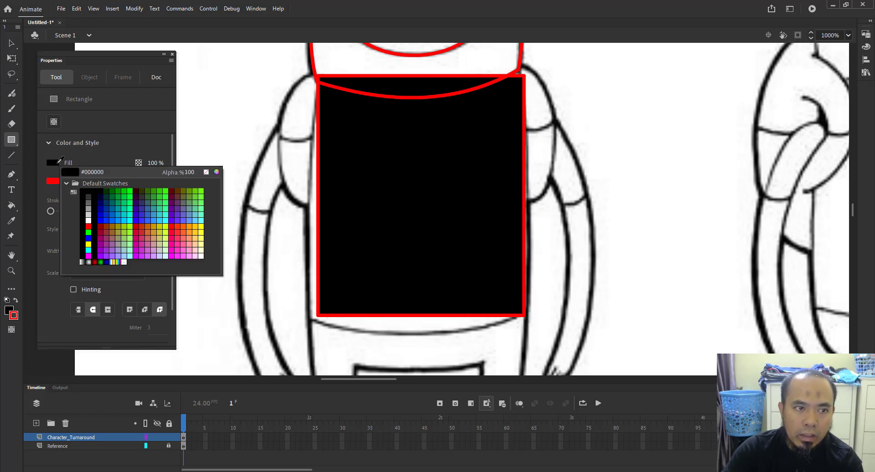
pyautogui.click(207, 172)
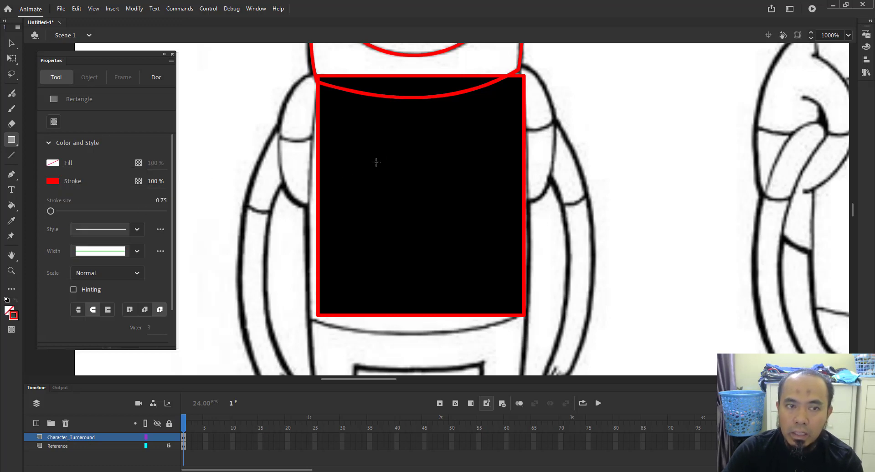
pyautogui.press('v')
pyautogui.click(440, 182)
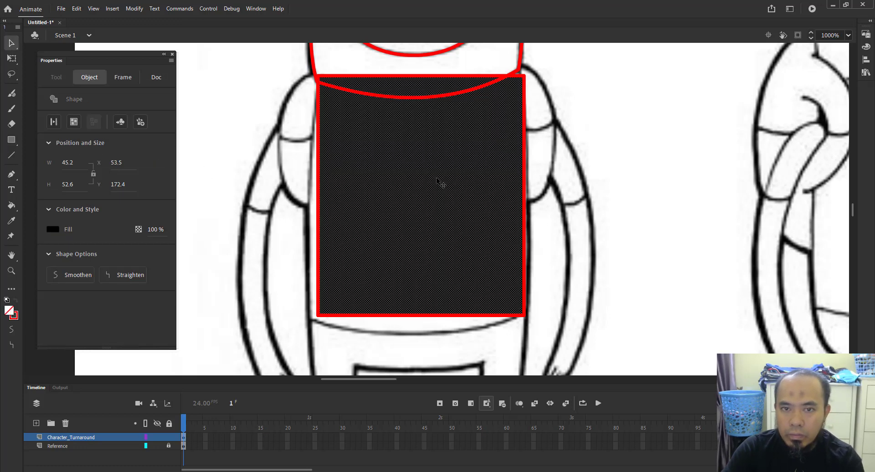
pyautogui.press('Delete')
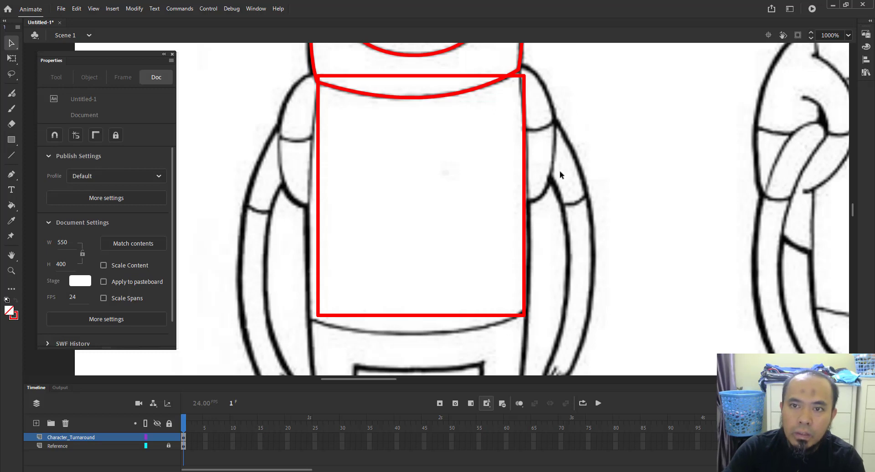
# - Stretch the torso rectangle's two bottom corners down to the outer hem corners of the front figure's shorts
pyautogui.doubleClick(523, 148)
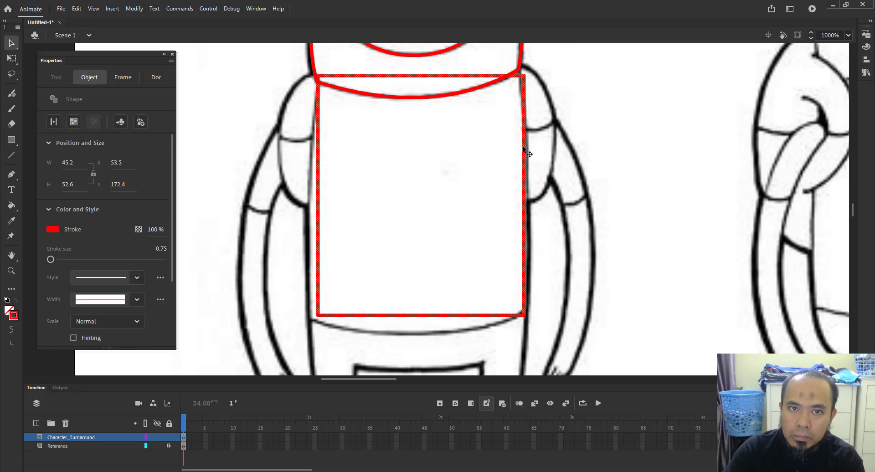
pyautogui.click(465, 151)
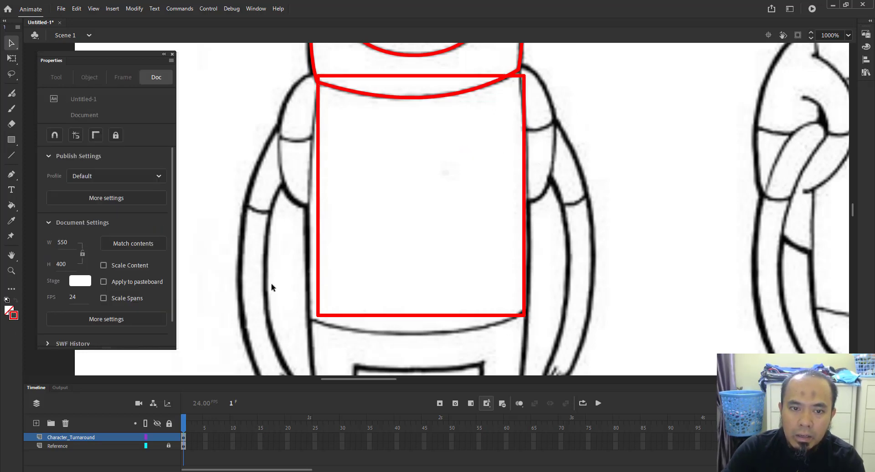
pyautogui.moveTo(317, 318); pyautogui.dragTo(310, 319)
pyautogui.moveTo(492, 344); pyautogui.dragTo(483, 156)
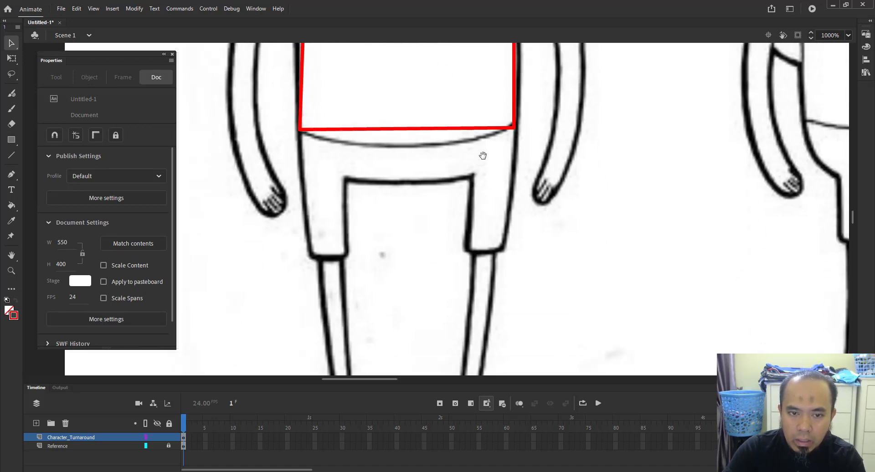
pyautogui.moveTo(300, 132); pyautogui.dragTo(312, 256)
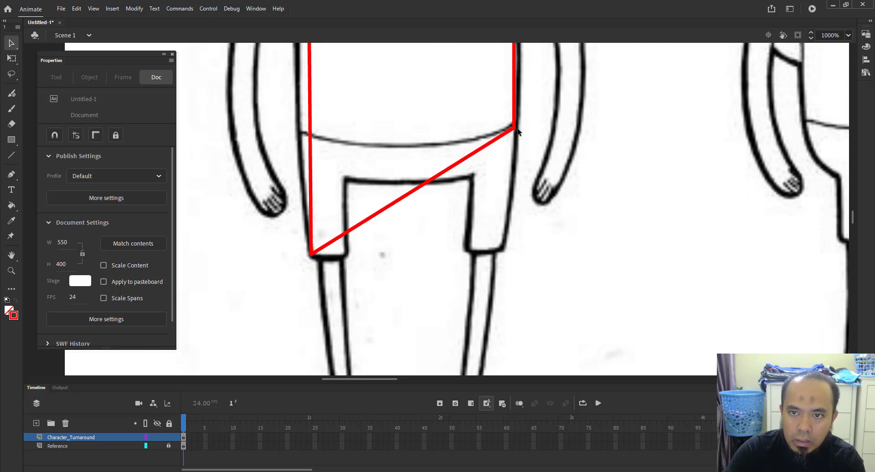
pyautogui.moveTo(514, 130); pyautogui.dragTo(502, 250)
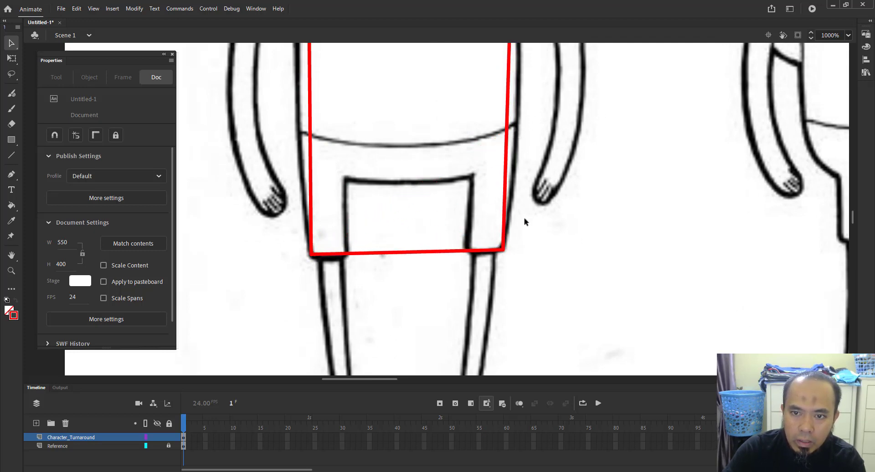
# - Detach the document window from the workspace and maximize it
pyautogui.moveTo(570, 21); pyautogui.dragTo(576, 101)
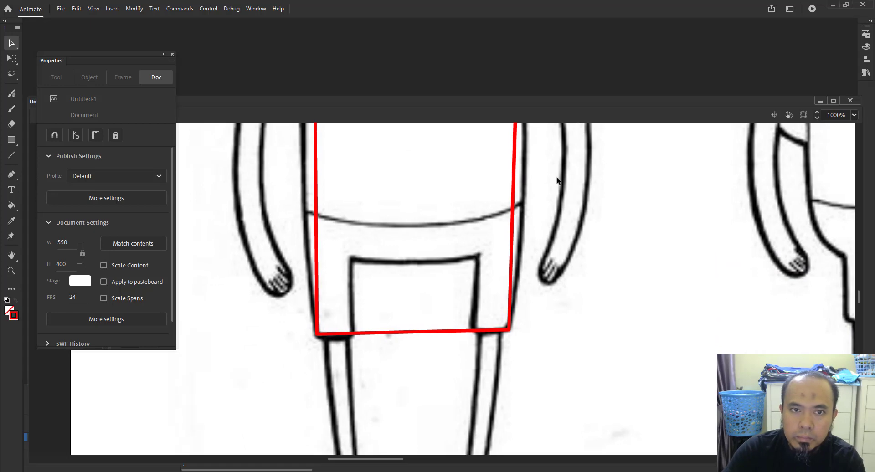
pyautogui.moveTo(559, 174); pyautogui.dragTo(564, 213)
pyautogui.doubleClick(586, 102)
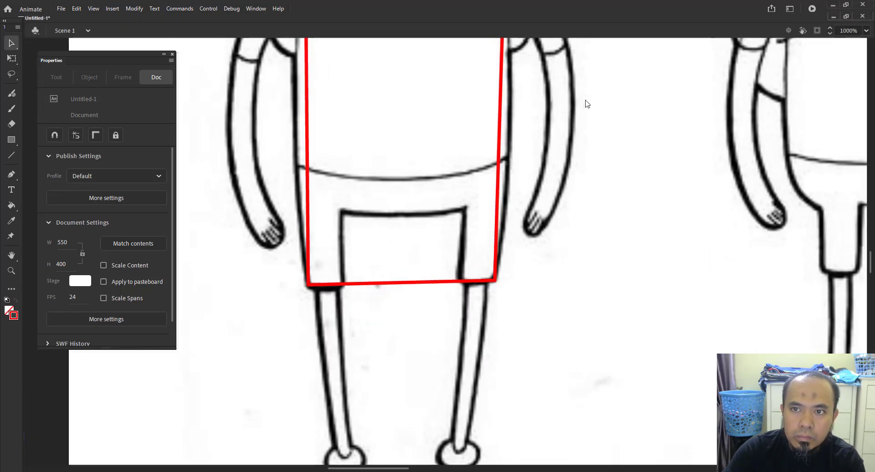
# - Tuck the torso outline's upper-right corner inside the head and bow both side edges outward to match the reference body
pyautogui.moveTo(515, 134); pyautogui.dragTo(532, 187)
pyautogui.keyDown('alt'); pyautogui.click(495, 138); pyautogui.keyUp('alt')
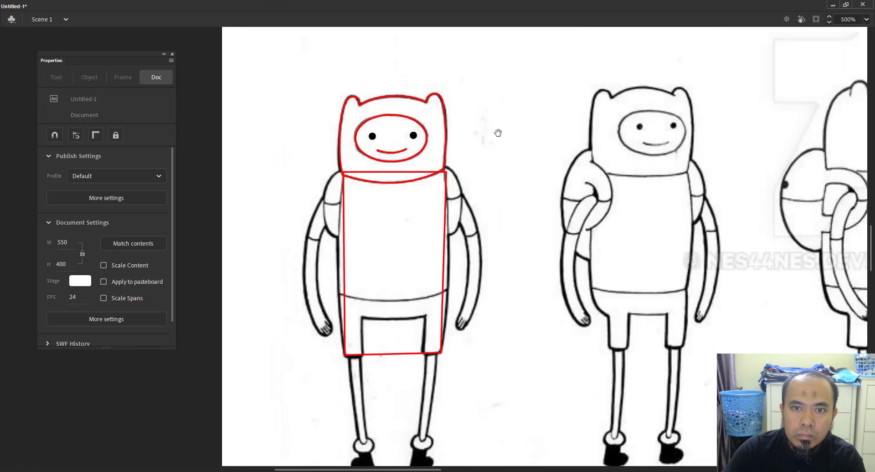
pyautogui.moveTo(498, 132); pyautogui.dragTo(496, 119)
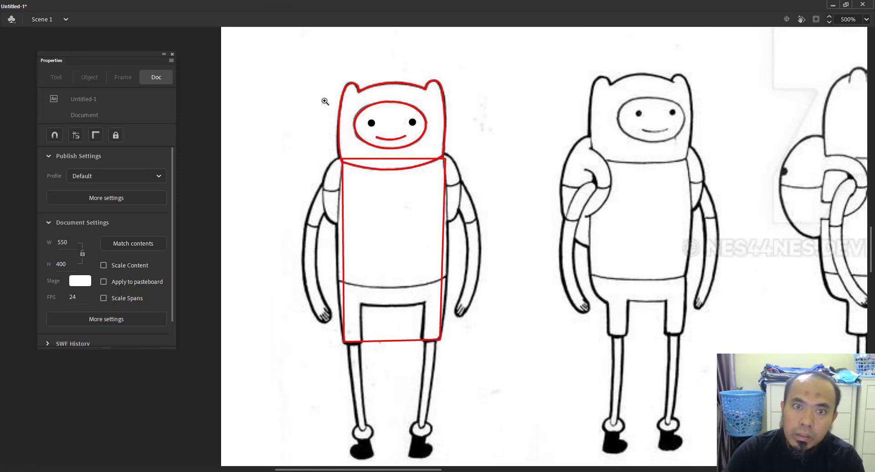
pyautogui.moveTo(324, 102); pyautogui.dragTo(504, 378)
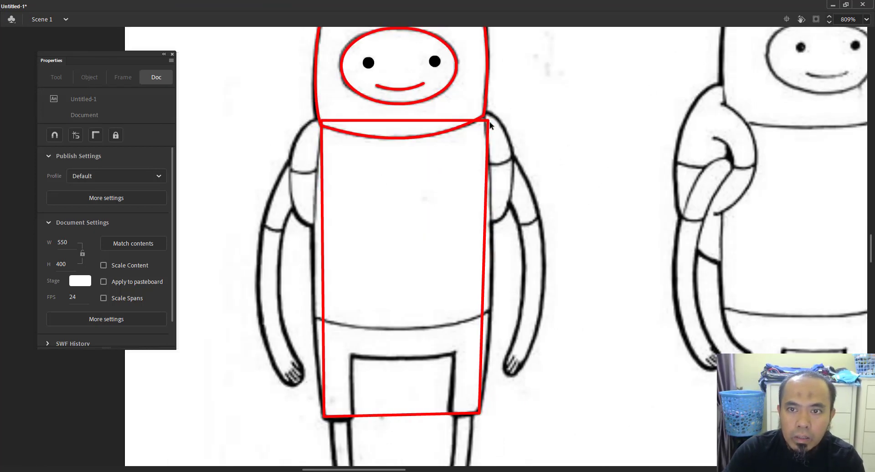
pyautogui.moveTo(488, 120); pyautogui.dragTo(484, 109)
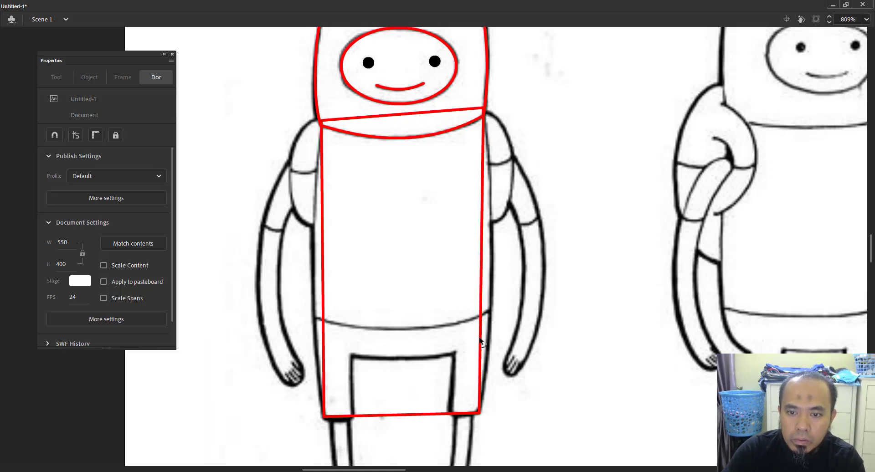
pyautogui.moveTo(481, 280); pyautogui.dragTo(492, 279)
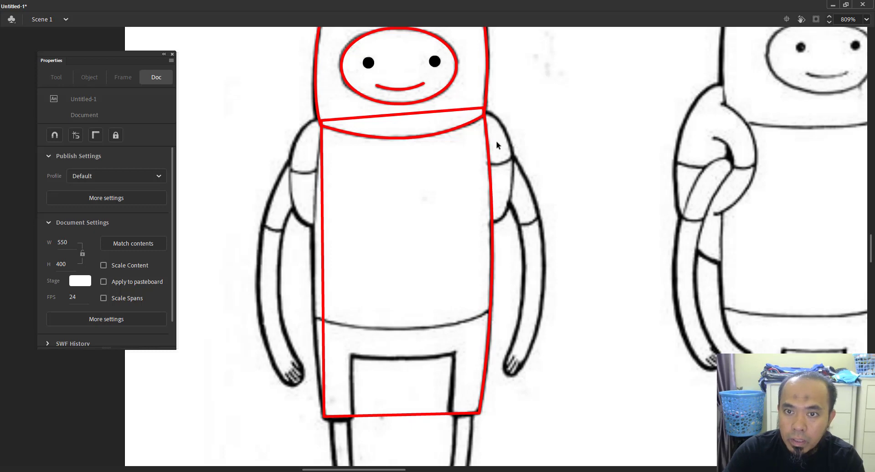
pyautogui.moveTo(324, 236); pyautogui.dragTo(311, 235)
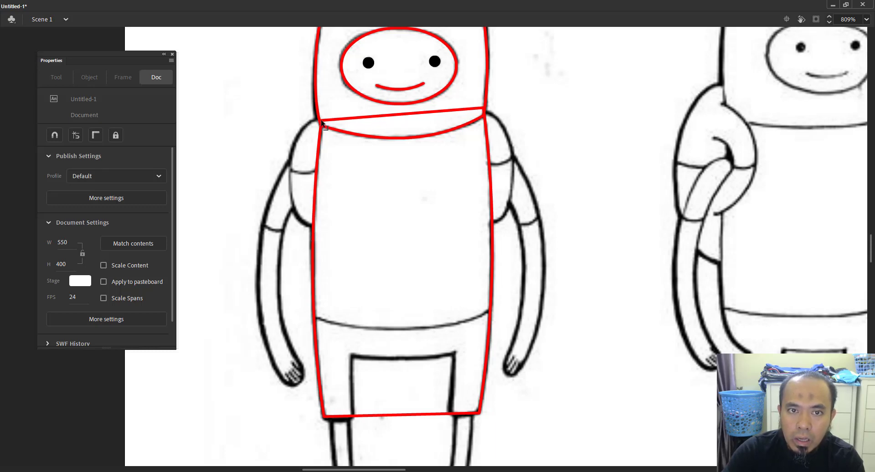
# - Raise the torso outline's upper-left corner into the head and level the top edge by adjusting its upper-right corner
pyautogui.moveTo(322, 121); pyautogui.dragTo(324, 110)
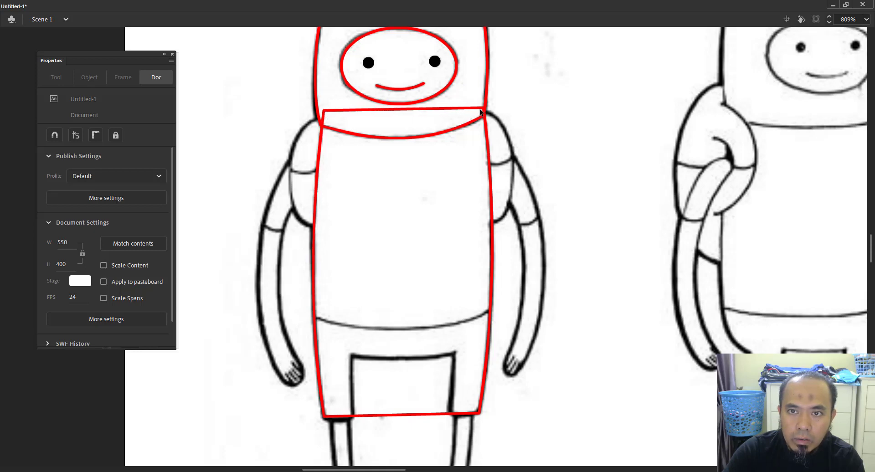
pyautogui.moveTo(472, 118); pyautogui.dragTo(474, 116)
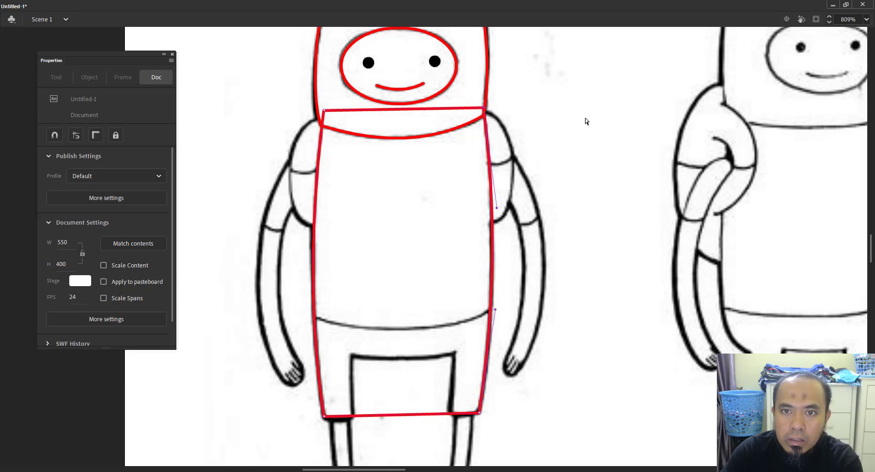
pyautogui.moveTo(594, 110); pyautogui.dragTo(594, 109)
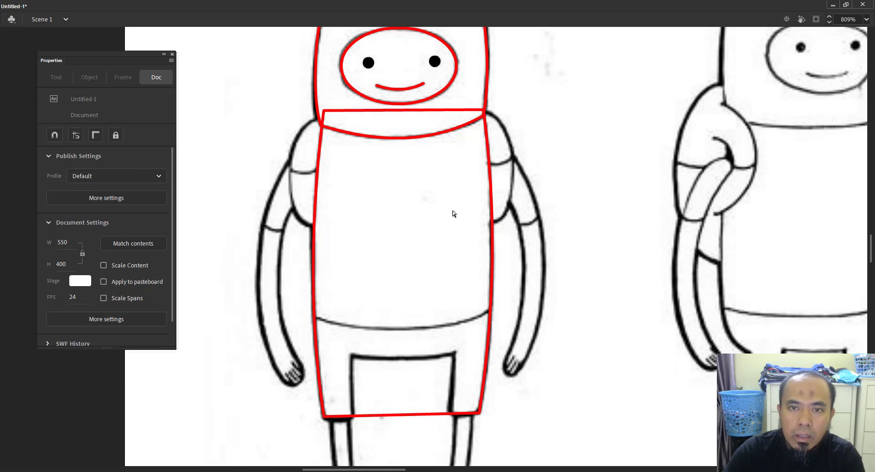
pyautogui.press('space')
pyautogui.moveTo(401, 285); pyautogui.dragTo(382, 264)
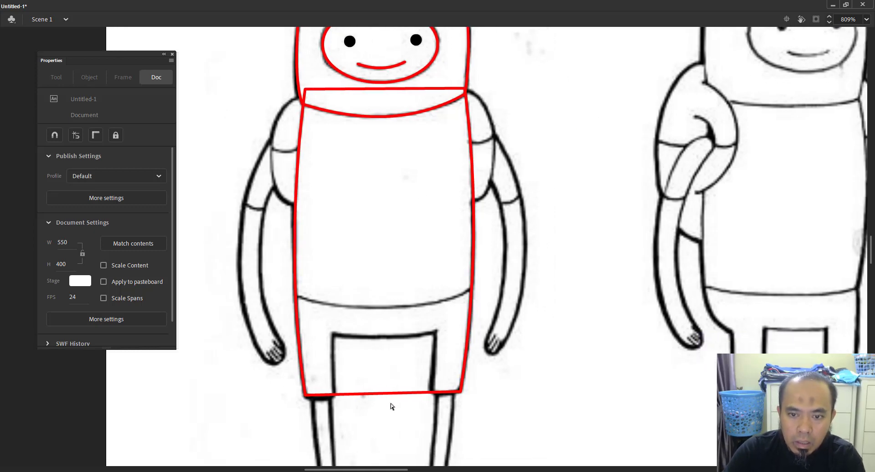
pyautogui.press('space')
pyautogui.moveTo(399, 322); pyautogui.dragTo(400, 258)
pyautogui.hotkey('ctrl', 'space')
pyautogui.moveTo(283, 191); pyautogui.dragTo(513, 355)
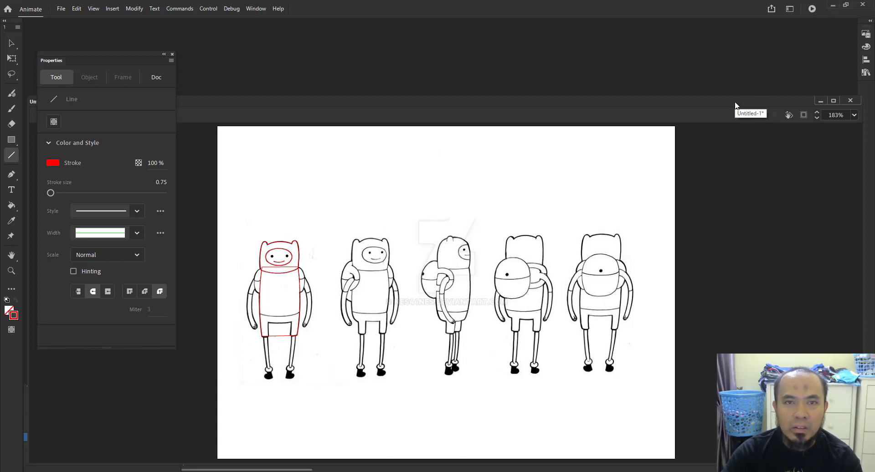
# - Maximize the floating document window, restore it, and dock it back into the workspace
pyautogui.moveTo(734, 106); pyautogui.dragTo(705, 71)
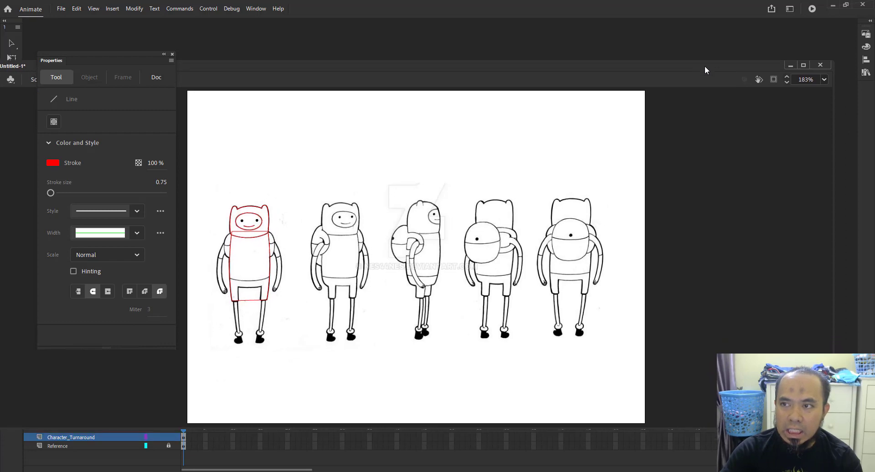
pyautogui.doubleClick(704, 70)
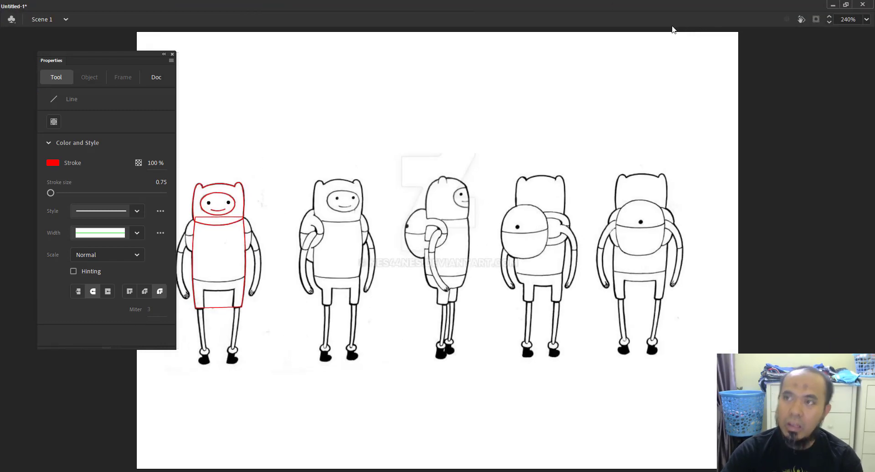
pyautogui.click(846, 5)
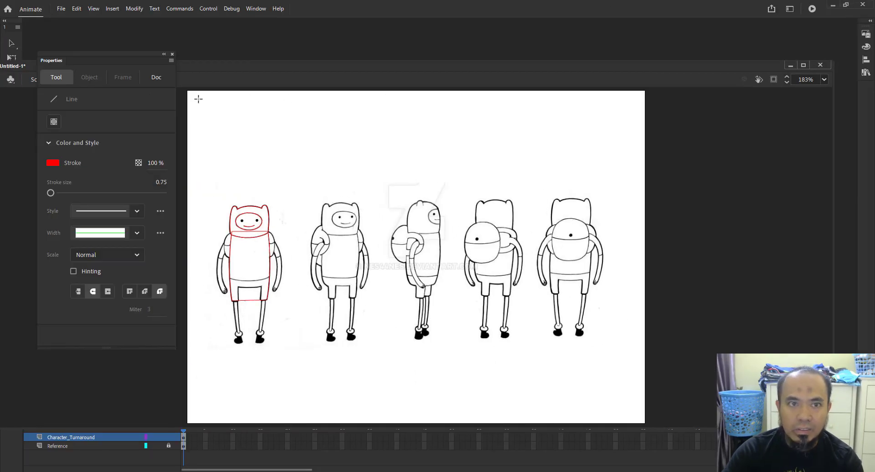
pyautogui.moveTo(191, 68); pyautogui.dragTo(287, 20)
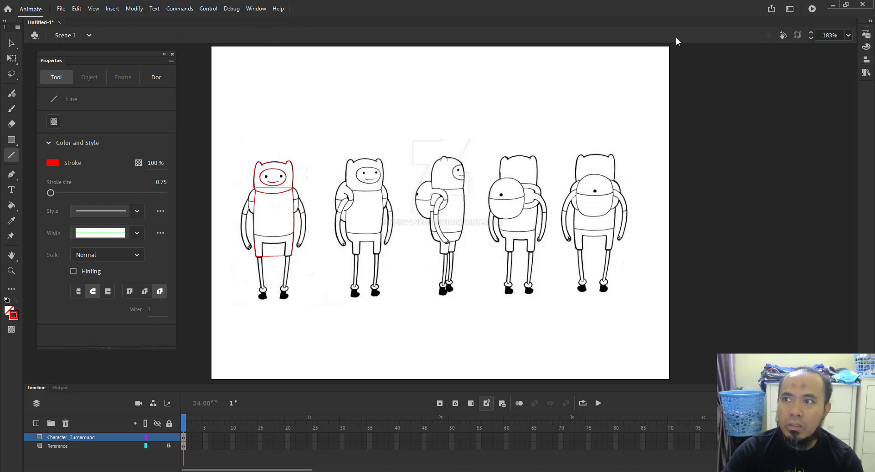
# - Undock and maximize the document window once more, restore it, and return it to its docked place
pyautogui.moveTo(37, 21); pyautogui.dragTo(230, 76)
pyautogui.doubleClick(340, 75)
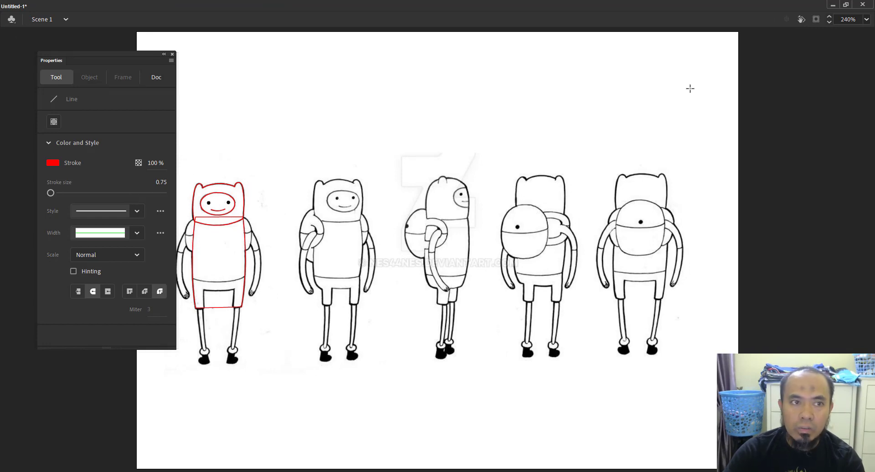
pyautogui.click(843, 6)
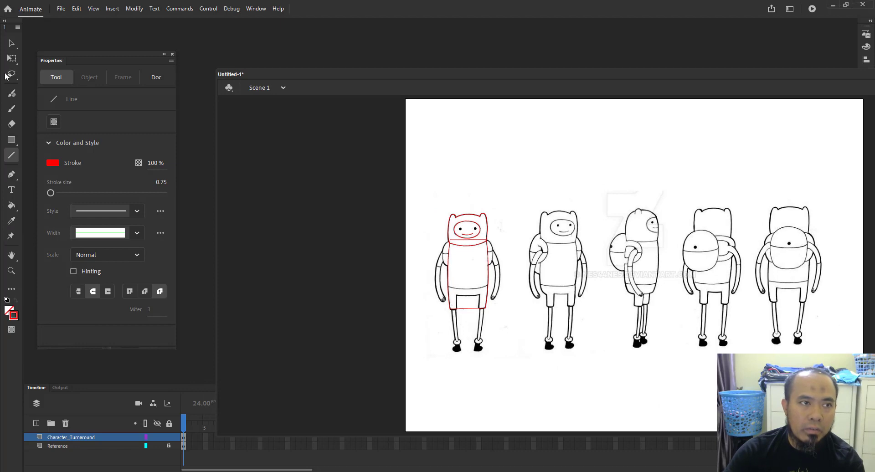
pyautogui.moveTo(376, 74); pyautogui.dragTo(302, 25)
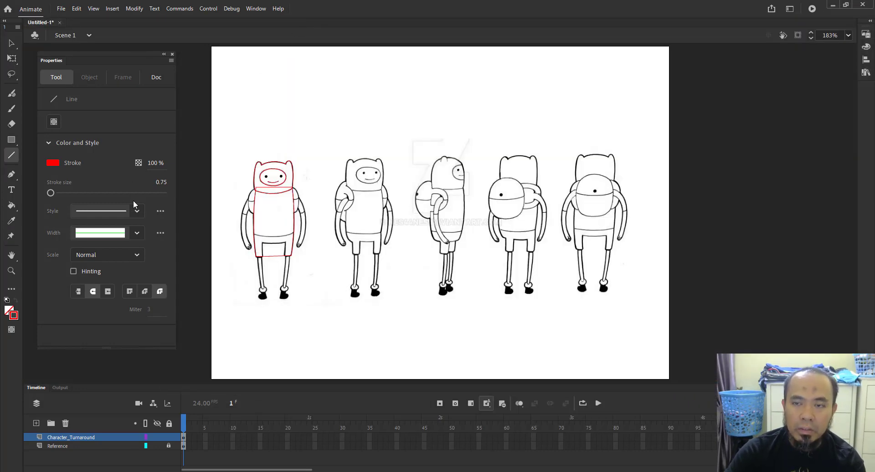
# - Try bending the torso outline's bottom edge upward into a curve with the Selection tool, and undo the bend
pyautogui.press('z')
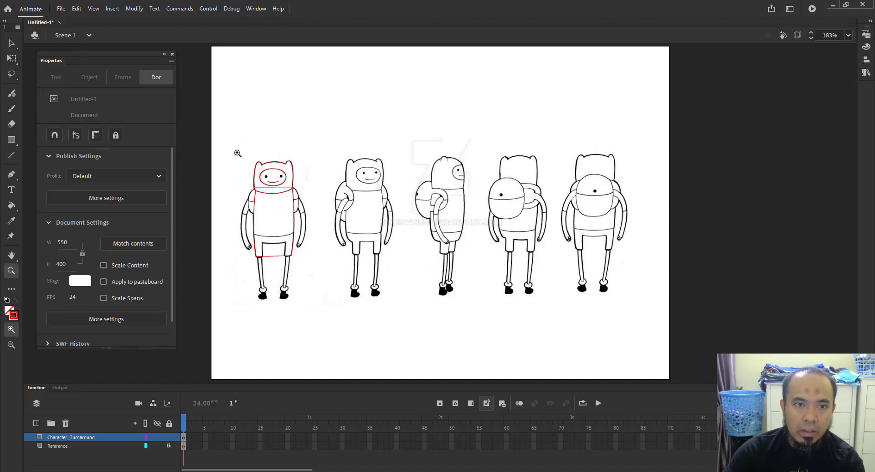
pyautogui.moveTo(237, 153); pyautogui.dragTo(356, 289)
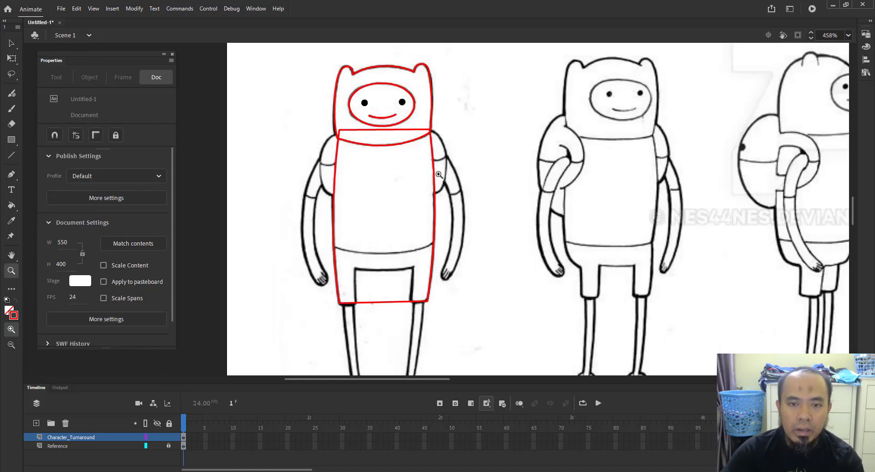
pyautogui.moveTo(298, 188); pyautogui.dragTo(482, 324)
pyautogui.click(11, 155)
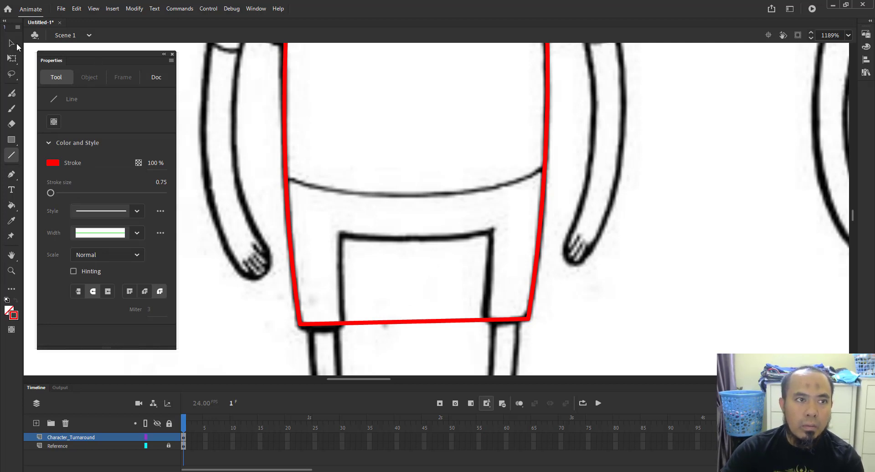
pyautogui.click(12, 43)
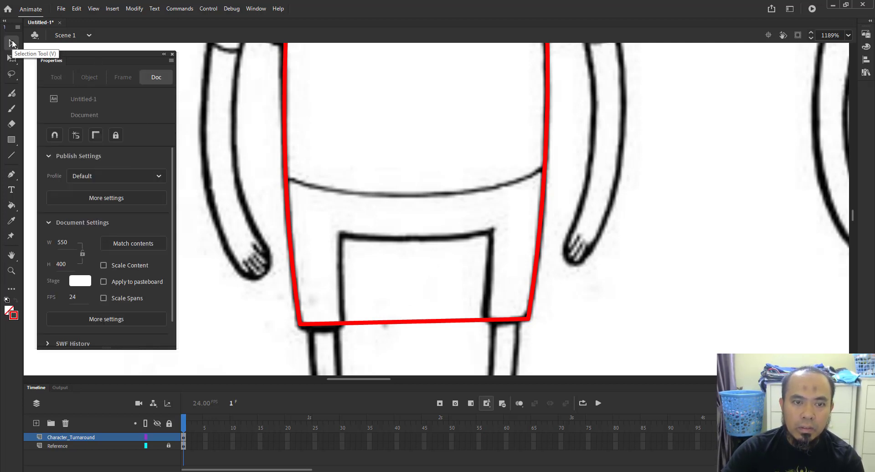
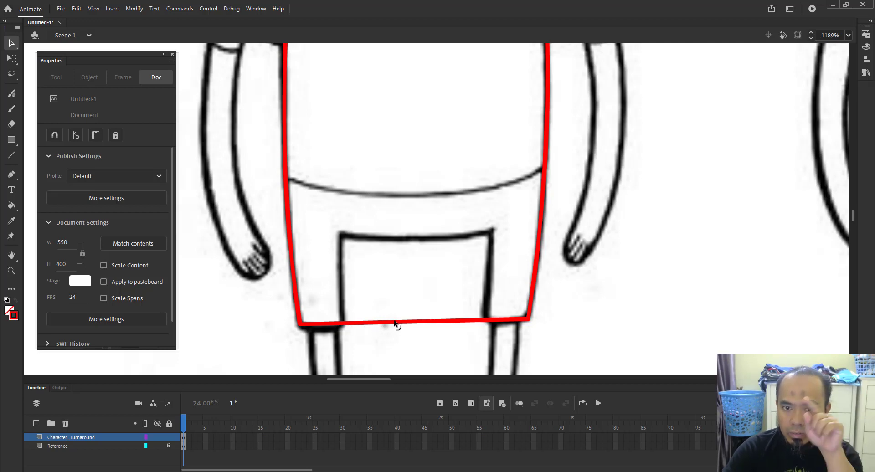
pyautogui.moveTo(407, 319); pyautogui.dragTo(408, 281)
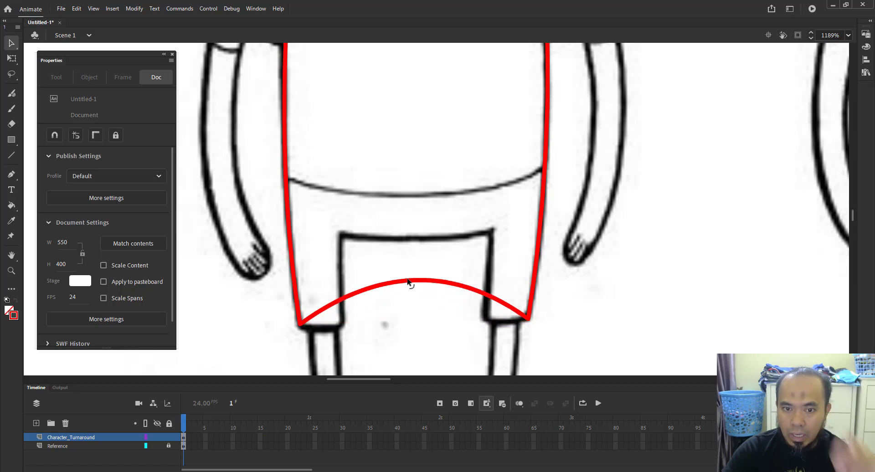
pyautogui.hotkey('ctrl', 'z')
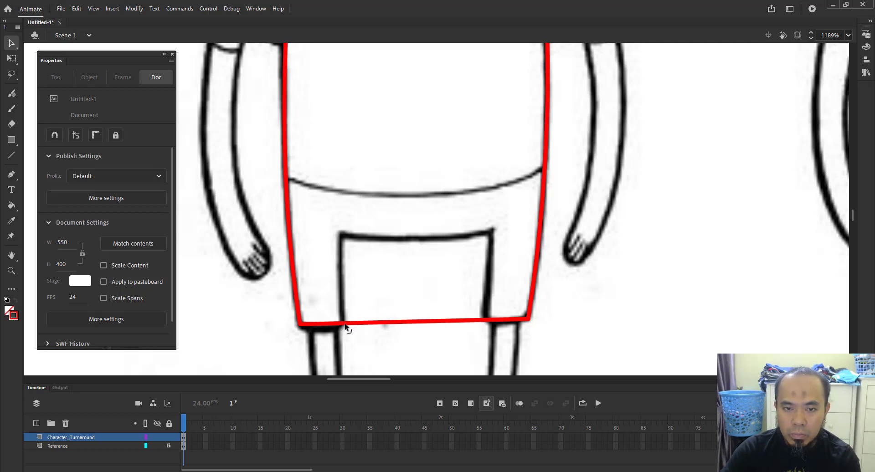
# - Pull new corner points out of the torso outline's bottom edge to trace both short legs and the gap between them
pyautogui.moveTo(393, 323); pyautogui.dragTo(342, 234)
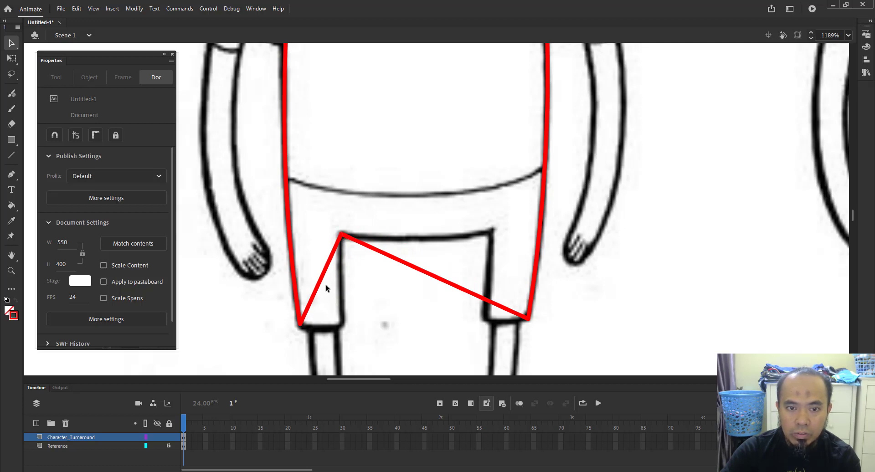
pyautogui.moveTo(322, 280); pyautogui.dragTo(344, 325)
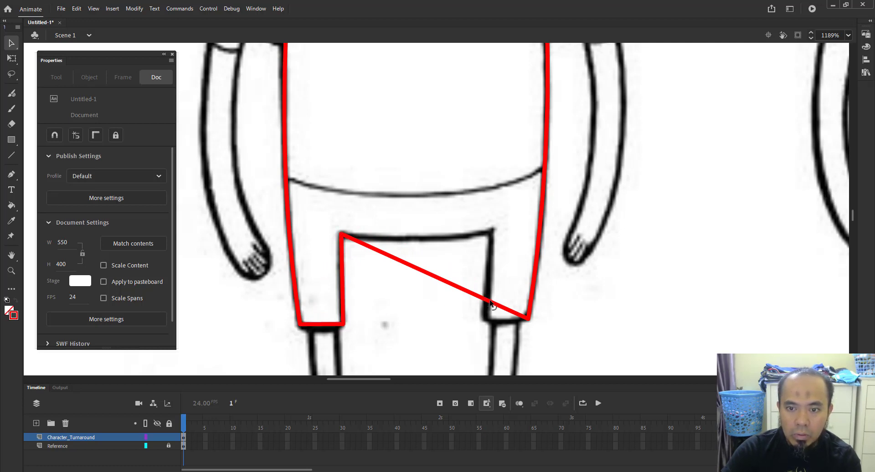
pyautogui.moveTo(484, 298); pyautogui.dragTo(491, 231)
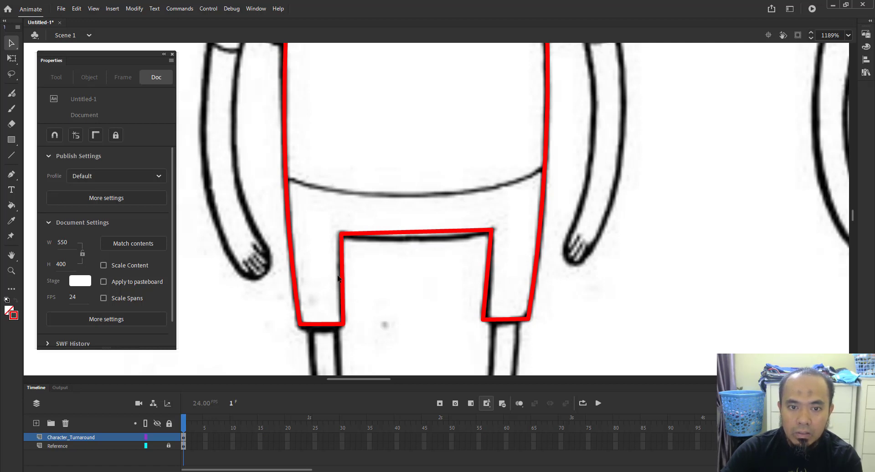
# - Curve the shorts' inner leg edges and the crotch edge to follow the sketch, adjusting the right leg's inner bottom corner
pyautogui.moveTo(342, 274); pyautogui.dragTo(340, 274)
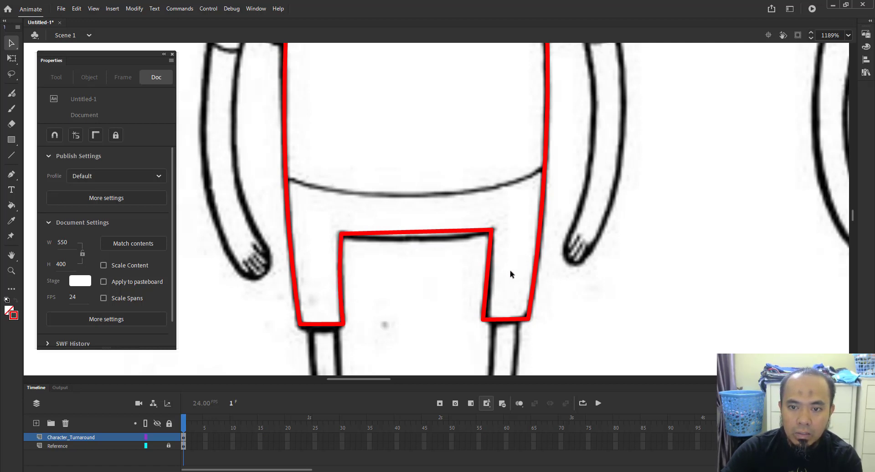
pyautogui.moveTo(486, 284); pyautogui.dragTo(488, 290)
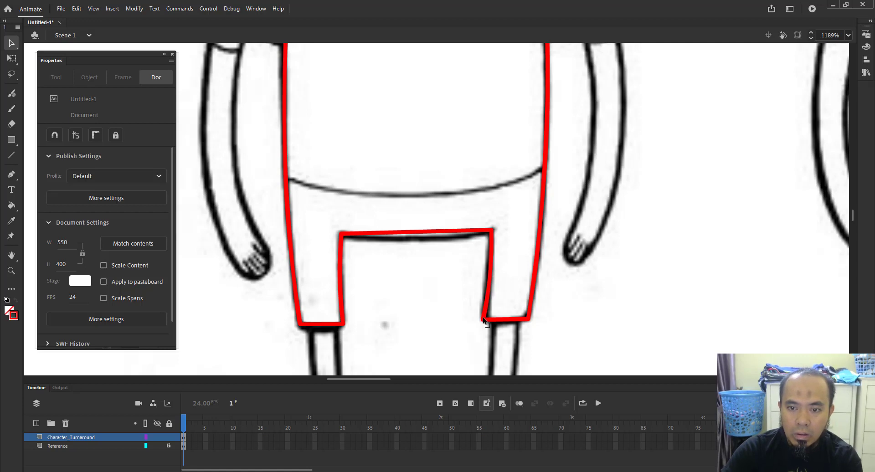
pyautogui.moveTo(483, 320); pyautogui.dragTo(484, 317)
pyautogui.moveTo(491, 229); pyautogui.dragTo(463, 248)
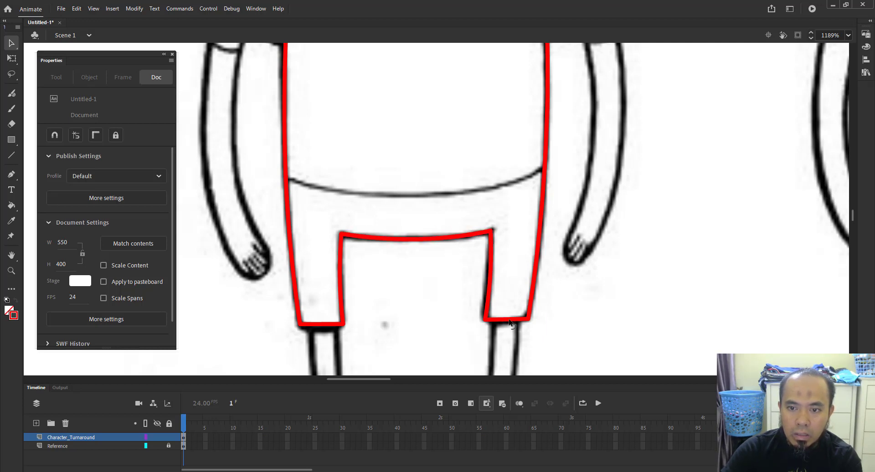
# - Bend the right leg's hem slightly downward and nudge its corner points up five steps to match the sketch
pyautogui.moveTo(509, 318); pyautogui.dragTo(507, 323)
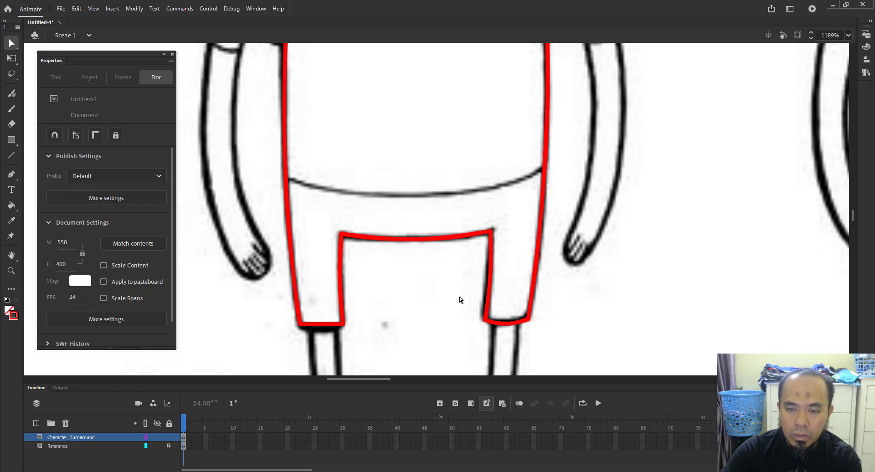
pyautogui.moveTo(459, 297); pyautogui.dragTo(551, 346)
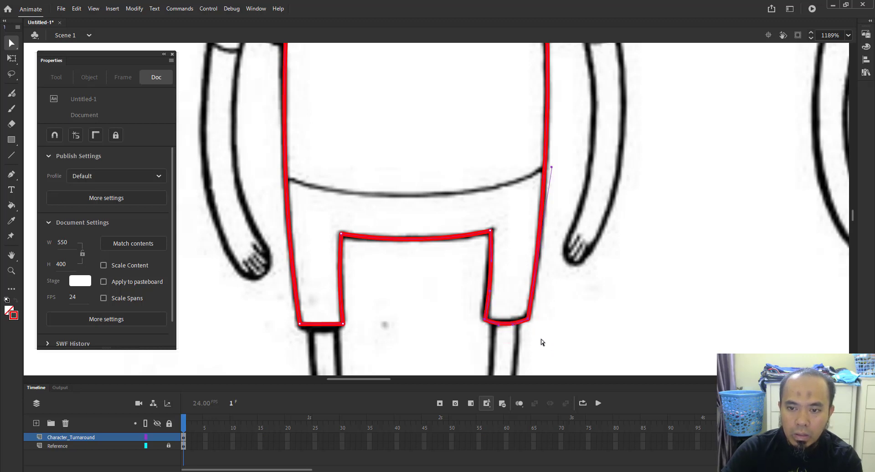
pyautogui.press('Up')
pyautogui.press('Up')
pyautogui.press('Up')
pyautogui.press('Up')
pyautogui.press('Up')
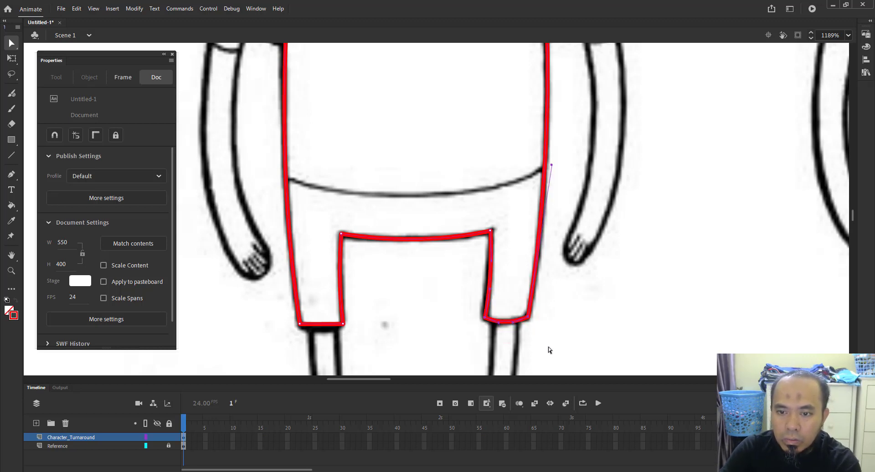
pyautogui.moveTo(548, 347); pyautogui.dragTo(578, 343)
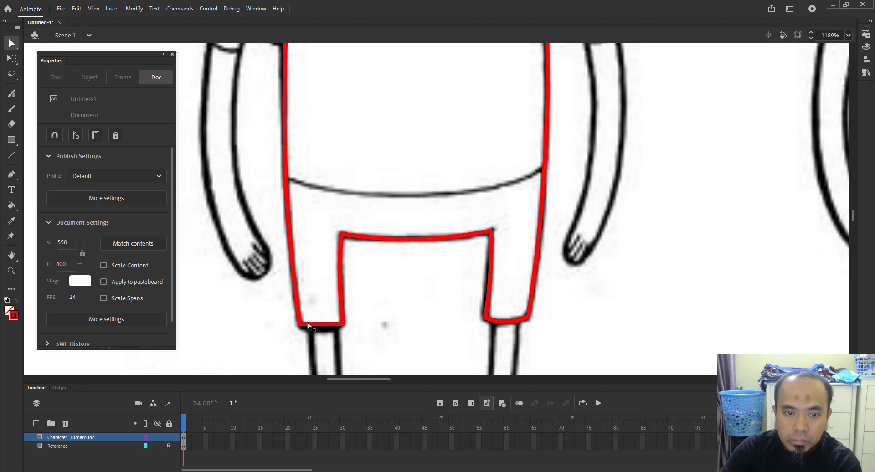
# - Bend the left leg's hem slightly downward with the Selection tool to follow the sketched shorts edge
pyautogui.moveTo(275, 308); pyautogui.dragTo(372, 343)
pyautogui.press('v')
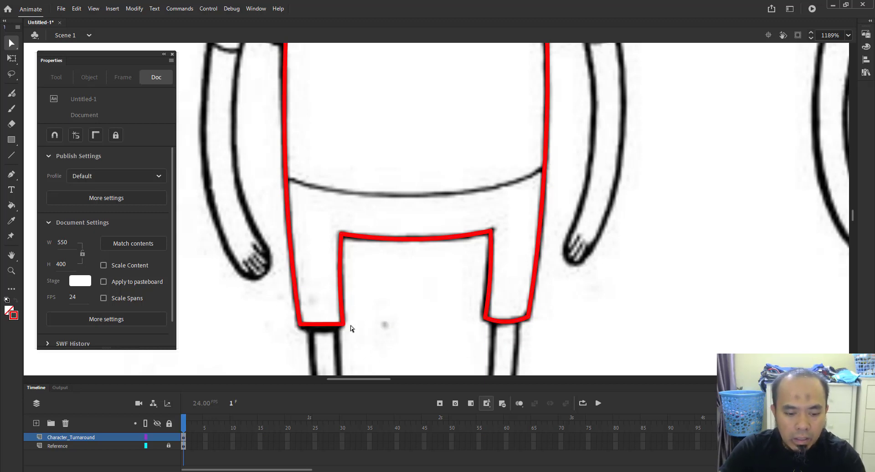
pyautogui.moveTo(326, 326); pyautogui.dragTo(325, 331)
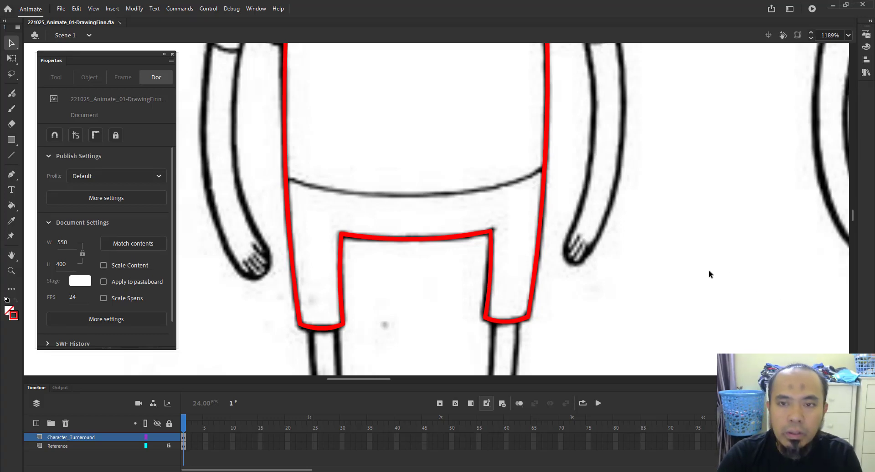
# - Zoom out to examine the traced torso and shorts outline together with the whole front figure
pyautogui.press('z')
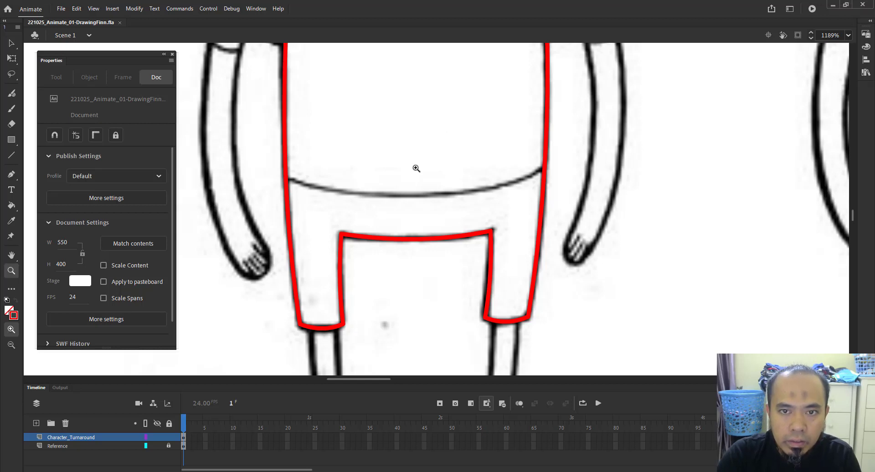
pyautogui.keyDown('alt'); pyautogui.click(416, 166); pyautogui.keyUp('alt')
pyautogui.keyDown('alt'); pyautogui.click(437, 169); pyautogui.keyUp('alt')
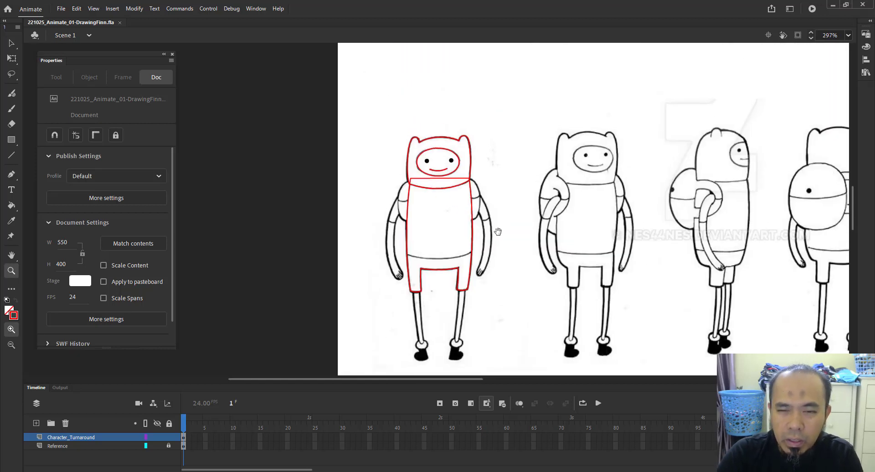
pyautogui.scroll(1, 498, 228)
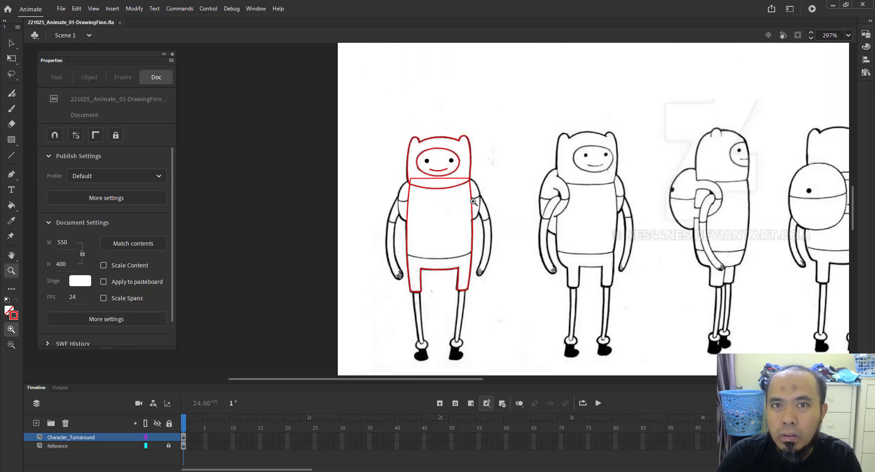